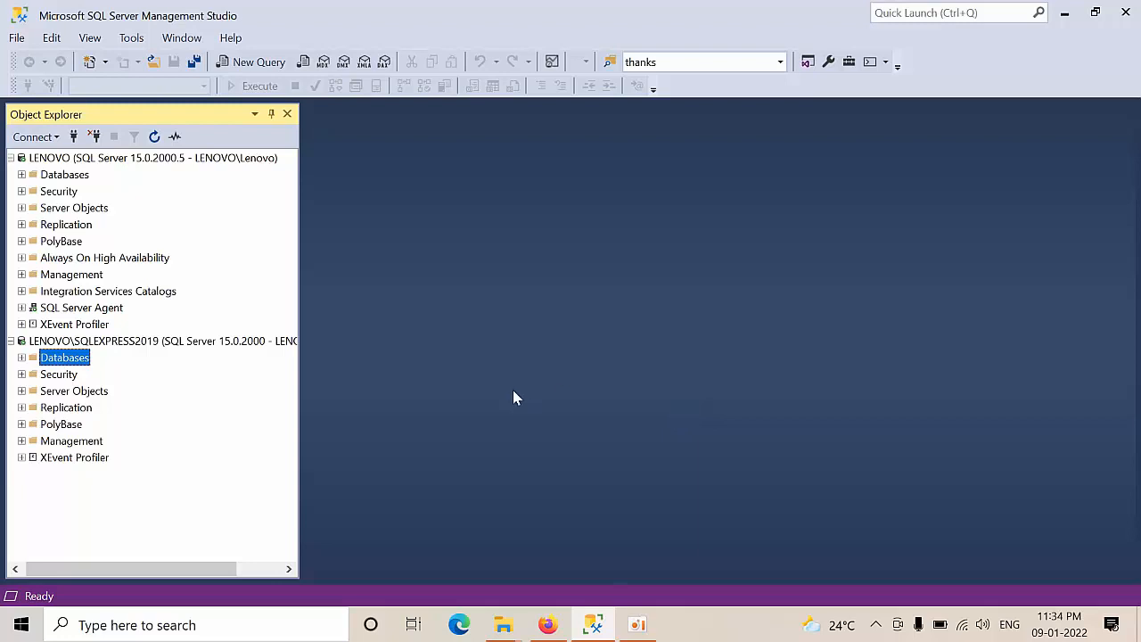
pyautogui.click(71, 230)
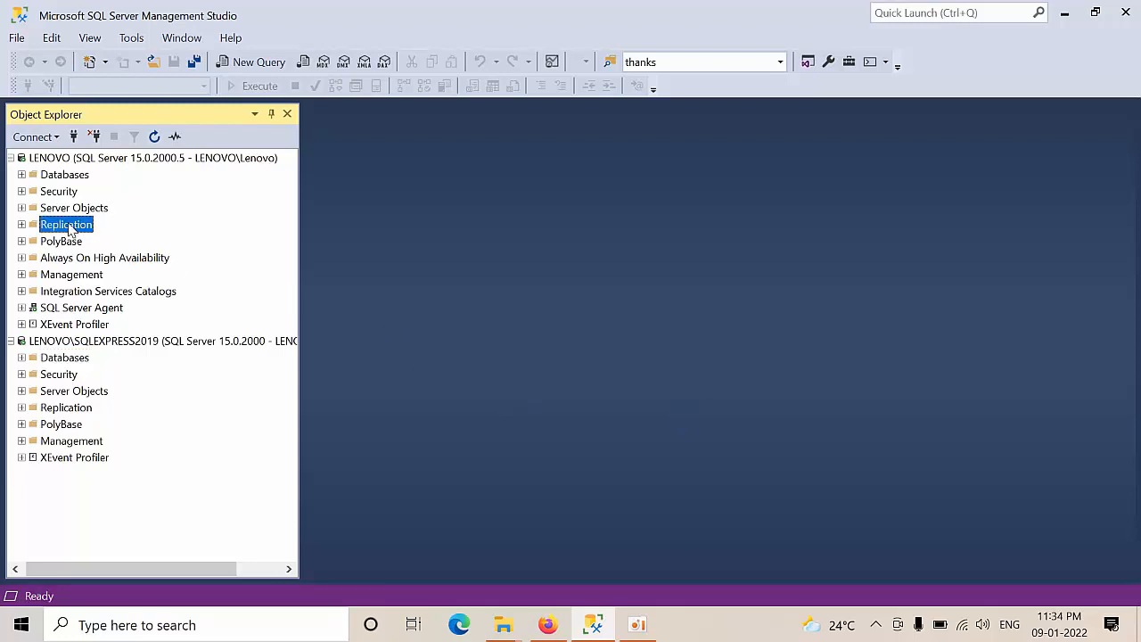
pyautogui.click(79, 160)
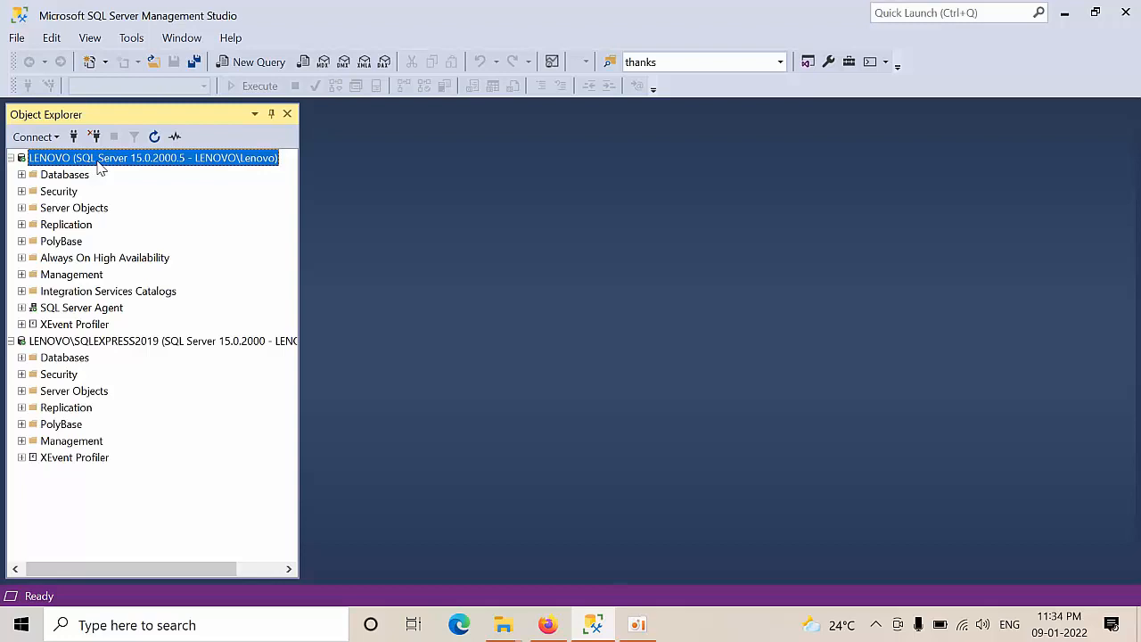
pyautogui.click(128, 342)
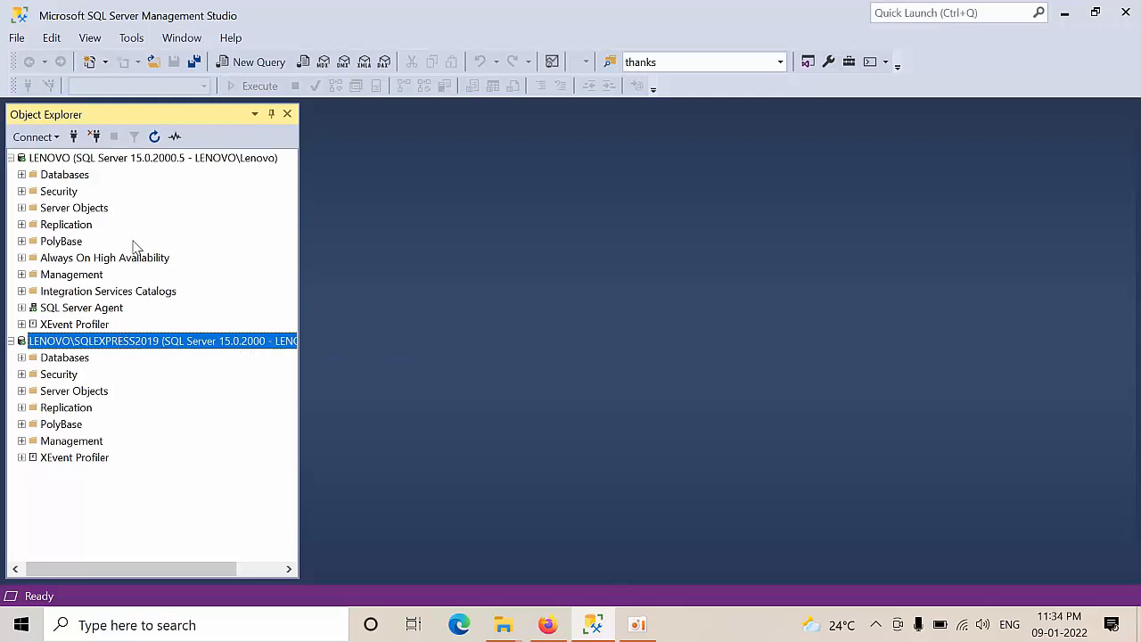
# Step: Start configuring distribution for replication on the LENOVO server and proceed to the Distributor choice
pyautogui.click(78, 226)
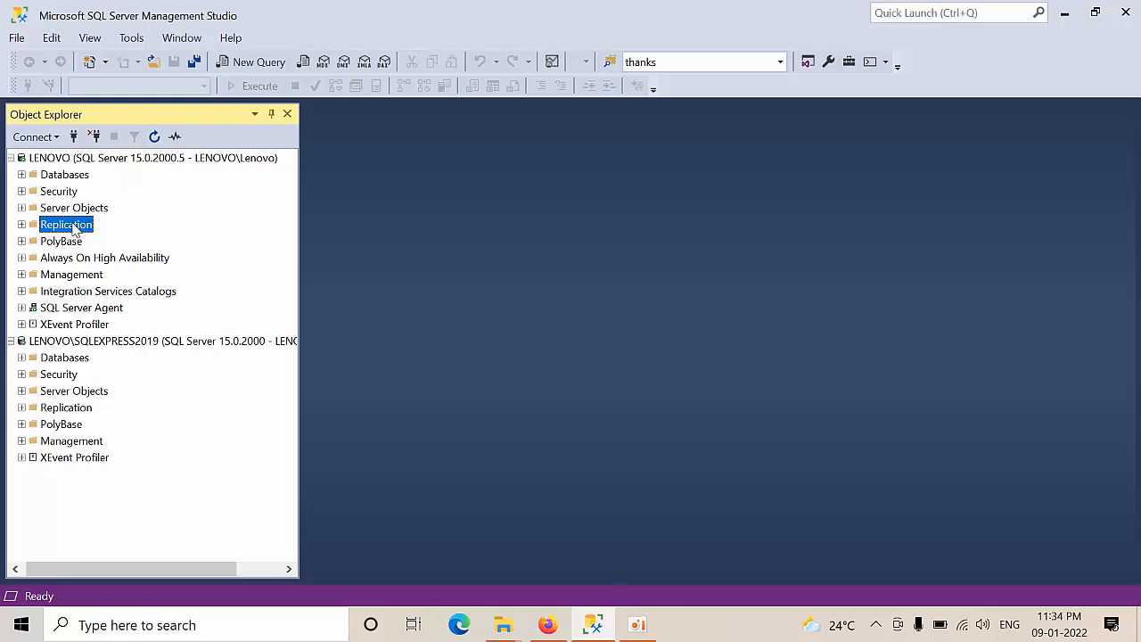
pyautogui.rightClick(74, 227)
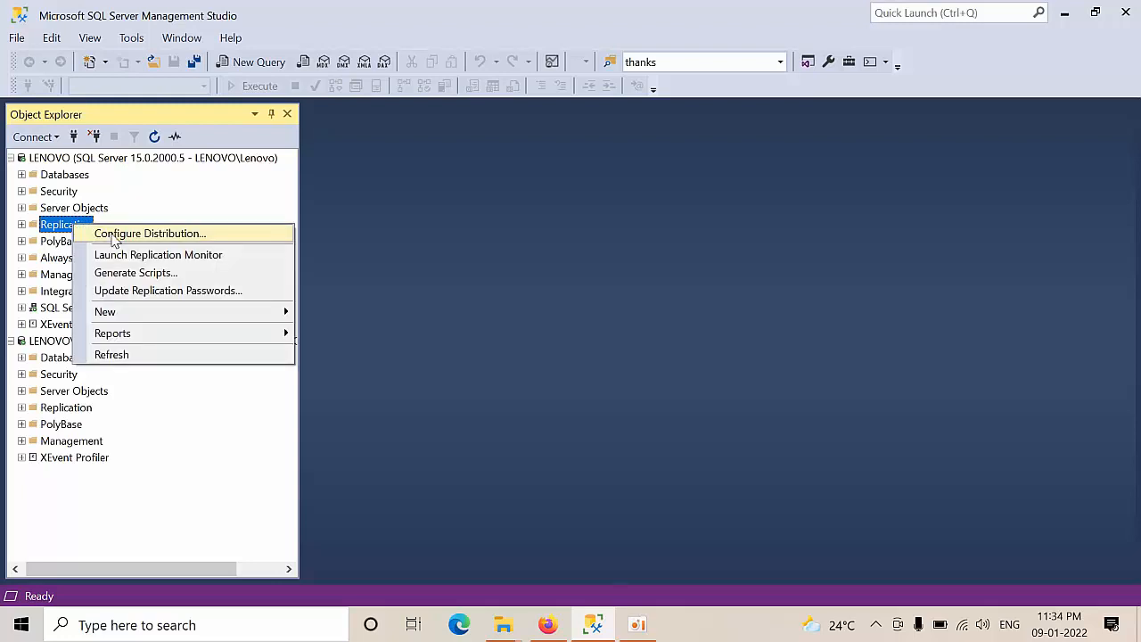
pyautogui.click(114, 236)
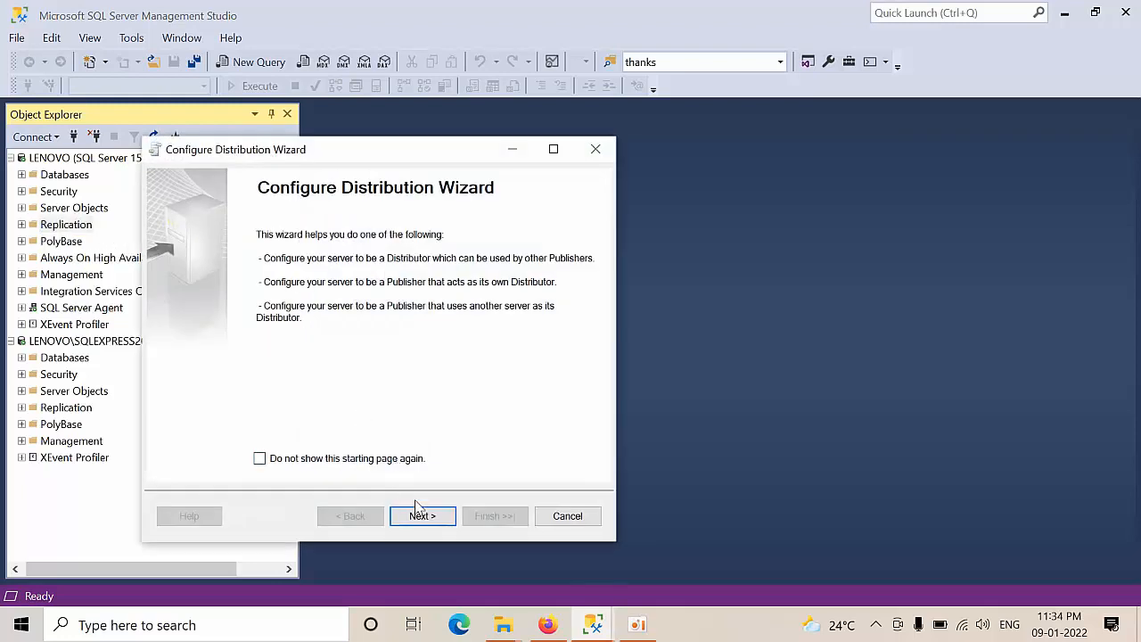
pyautogui.click(421, 515)
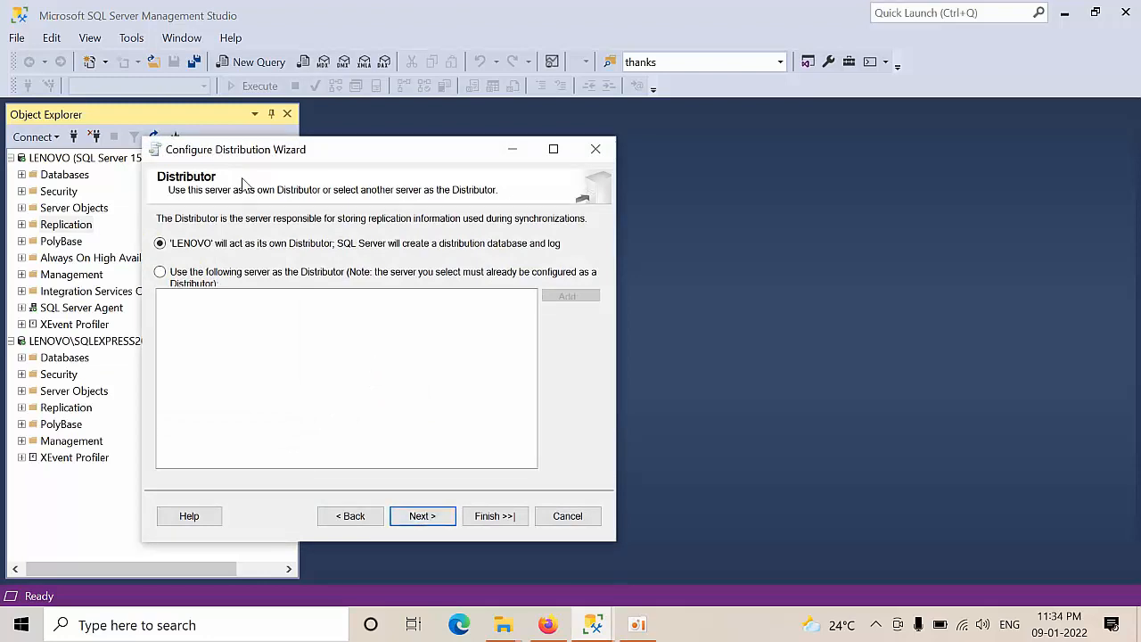
pyautogui.moveTo(256, 164); pyautogui.dragTo(349, 136)
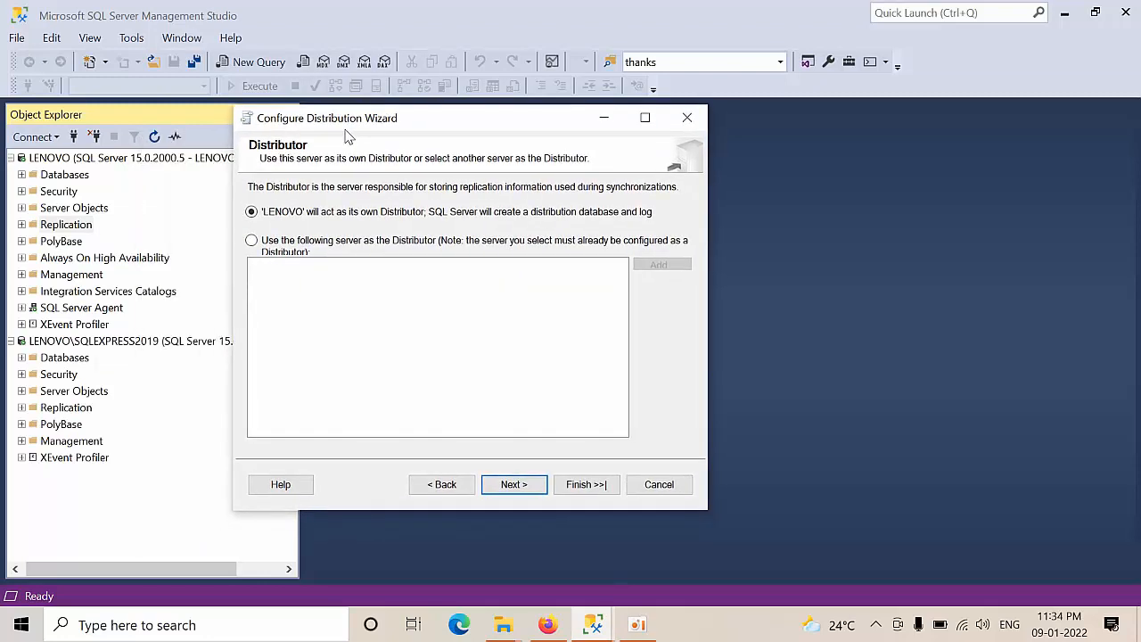
# Step: Try to add LENOVO as a separately selected Distributor server using Windows Authentication
pyautogui.click(330, 243)
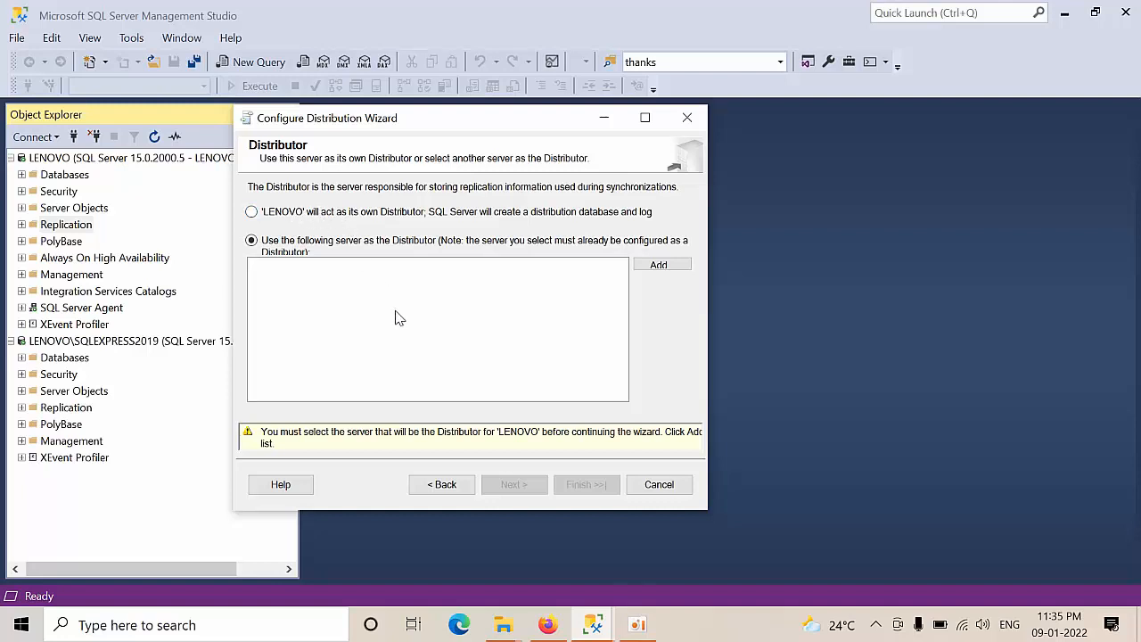
pyautogui.click(660, 268)
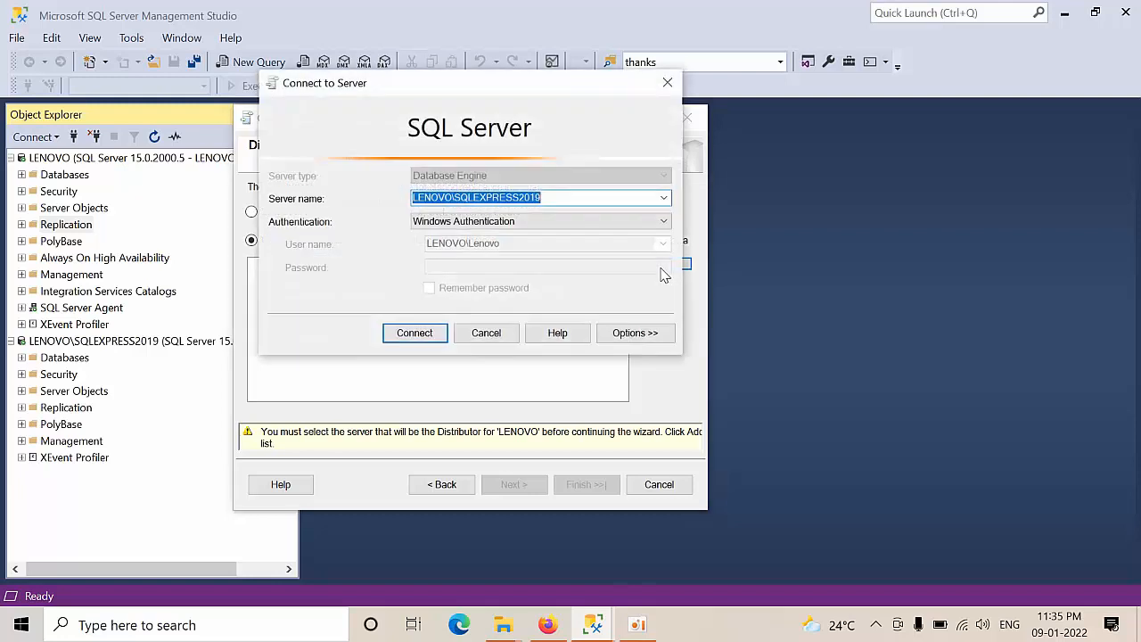
pyautogui.click(663, 198)
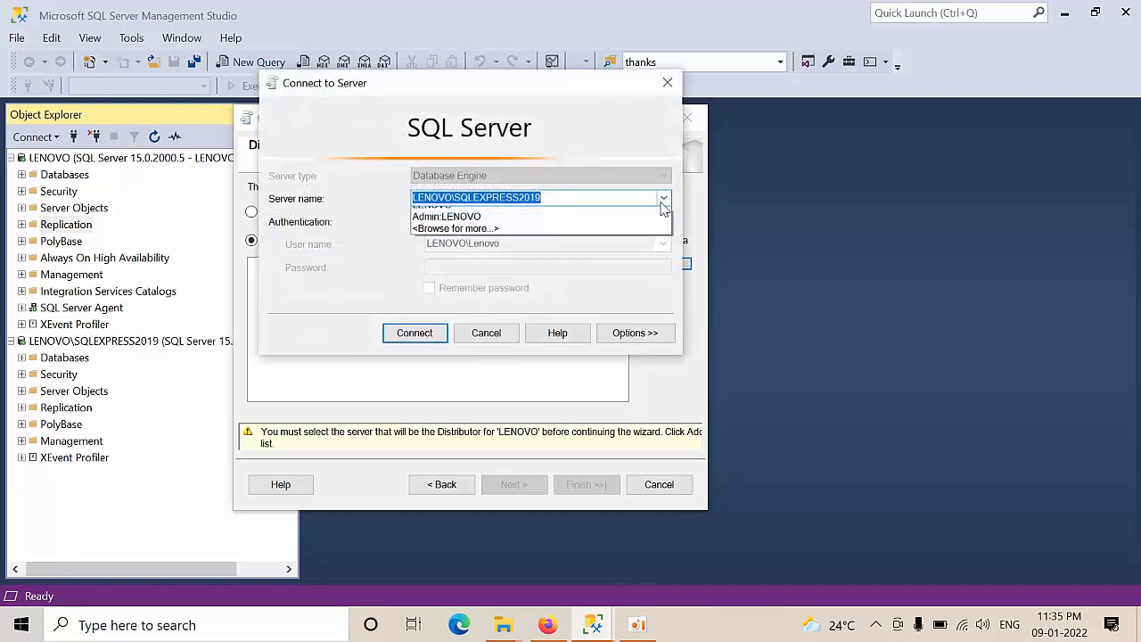
pyautogui.click(543, 227)
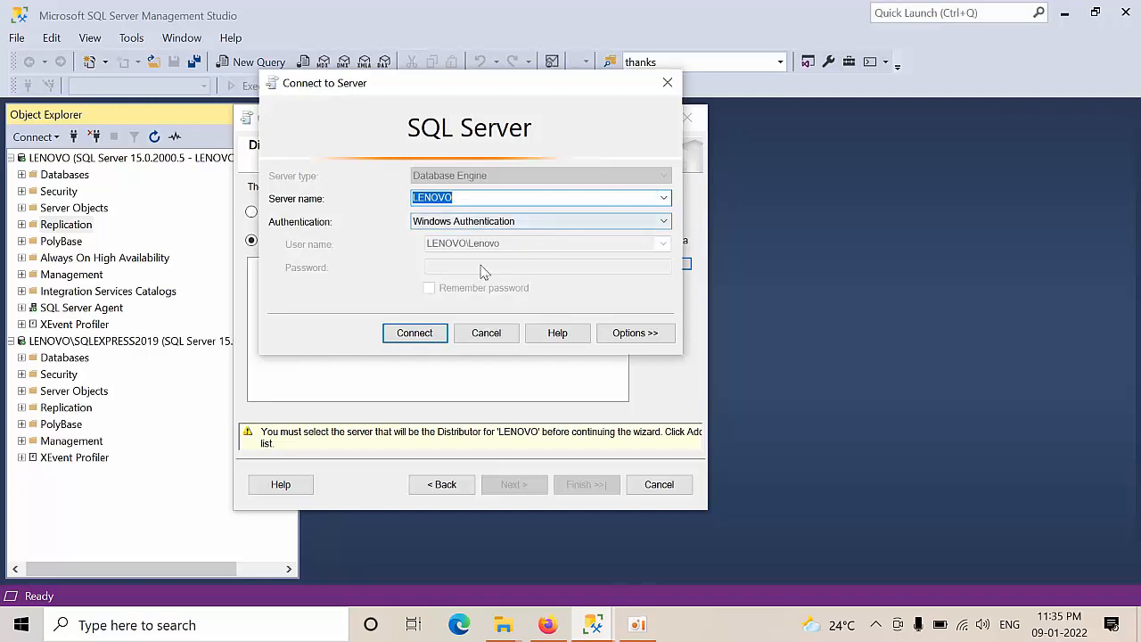
pyautogui.click(423, 333)
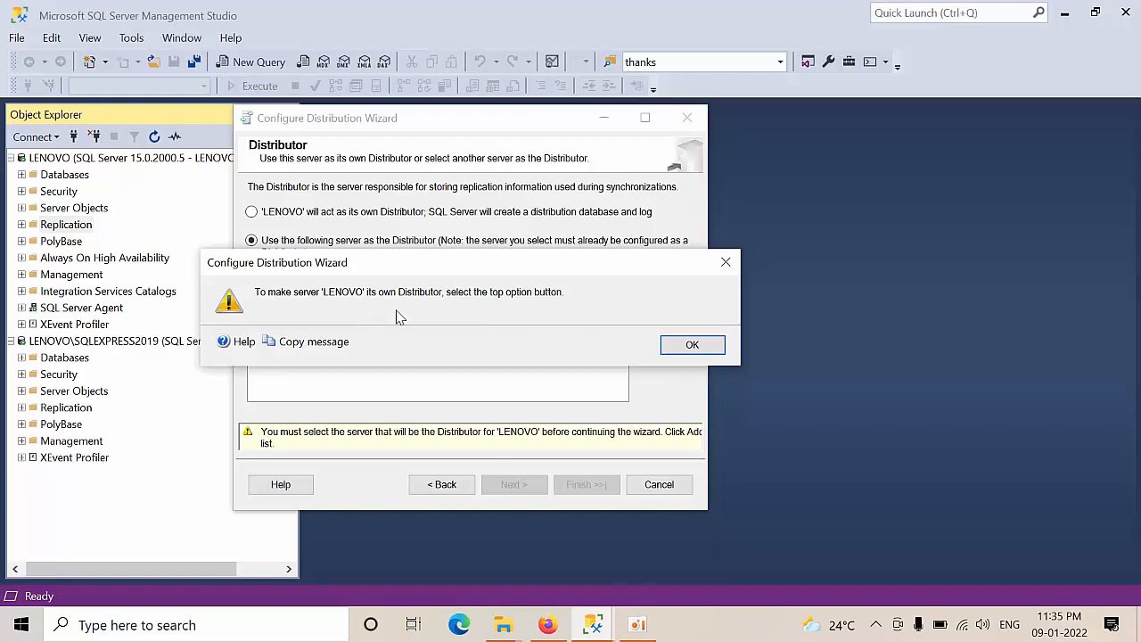
pyautogui.click(695, 352)
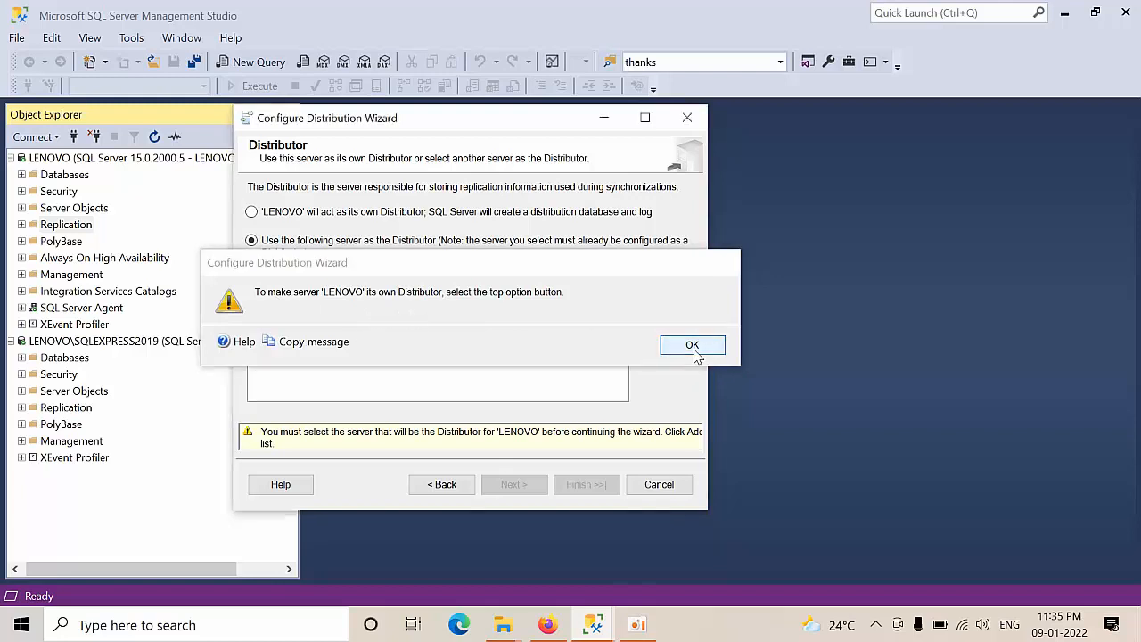
# Step: Make LENOVO its own Distributor, accepting the default snapshot folder and the distribution database named distribution
pyautogui.click(404, 216)
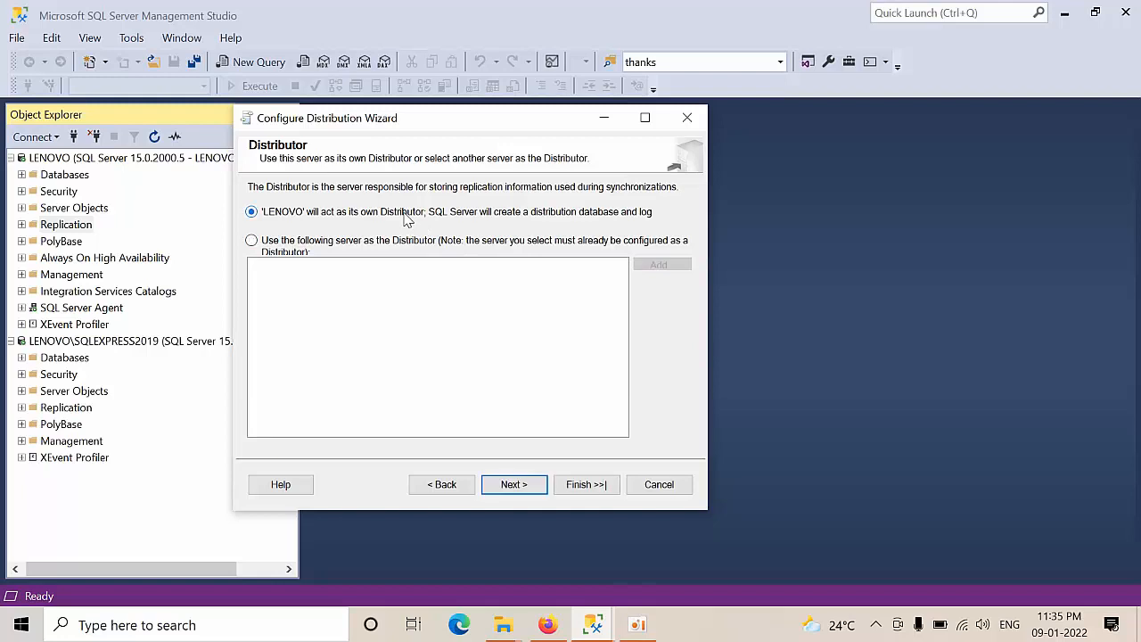
pyautogui.click(515, 484)
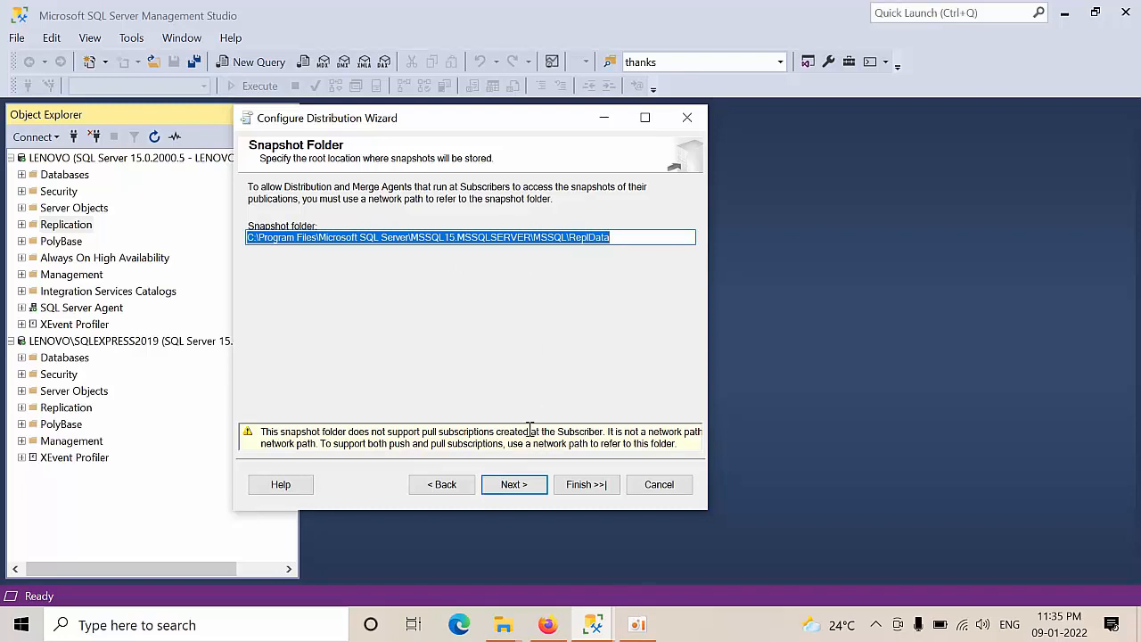
pyautogui.click(523, 484)
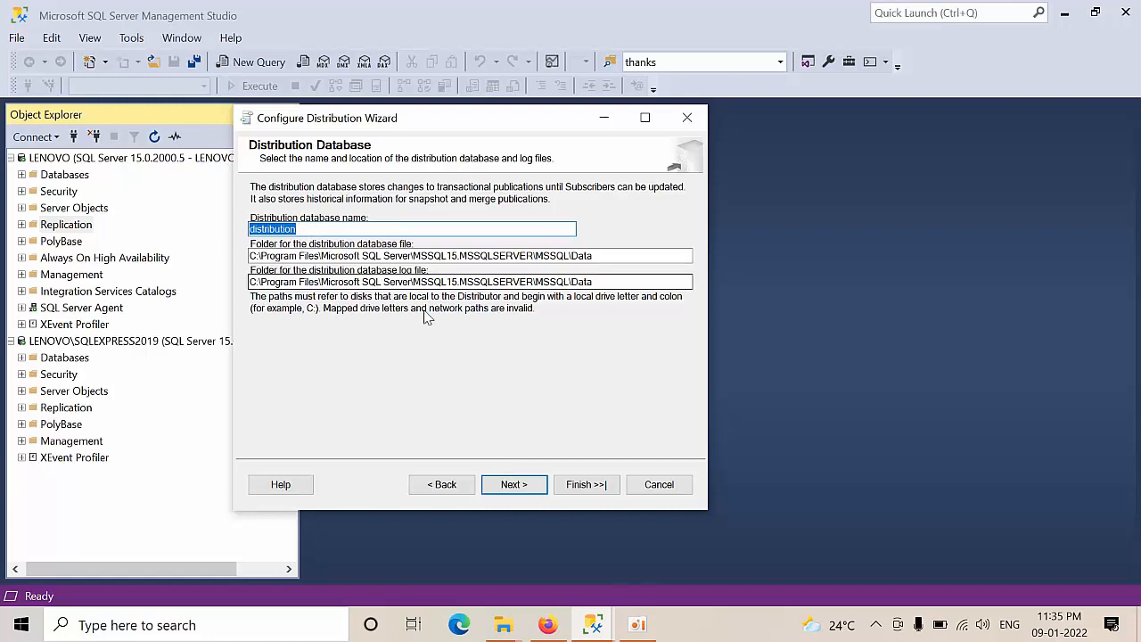
pyautogui.click(527, 490)
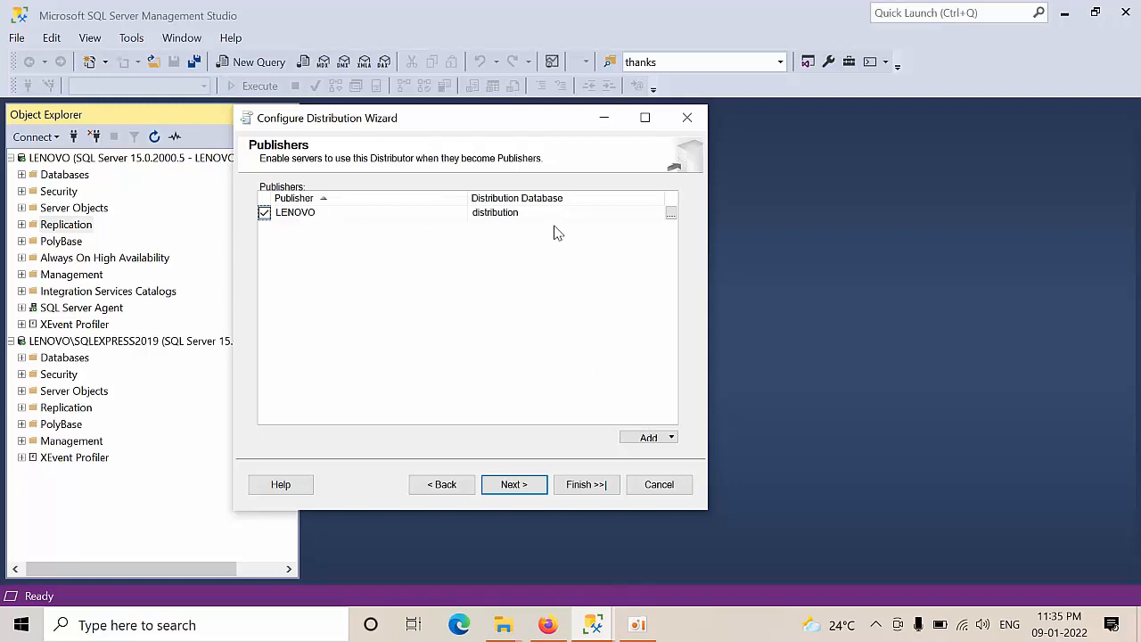
# Step: Keep LENOVO enabled as Publisher, run the Configure distribution action without generating a script, and close the wizard
pyautogui.click(516, 486)
pyautogui.click(516, 485)
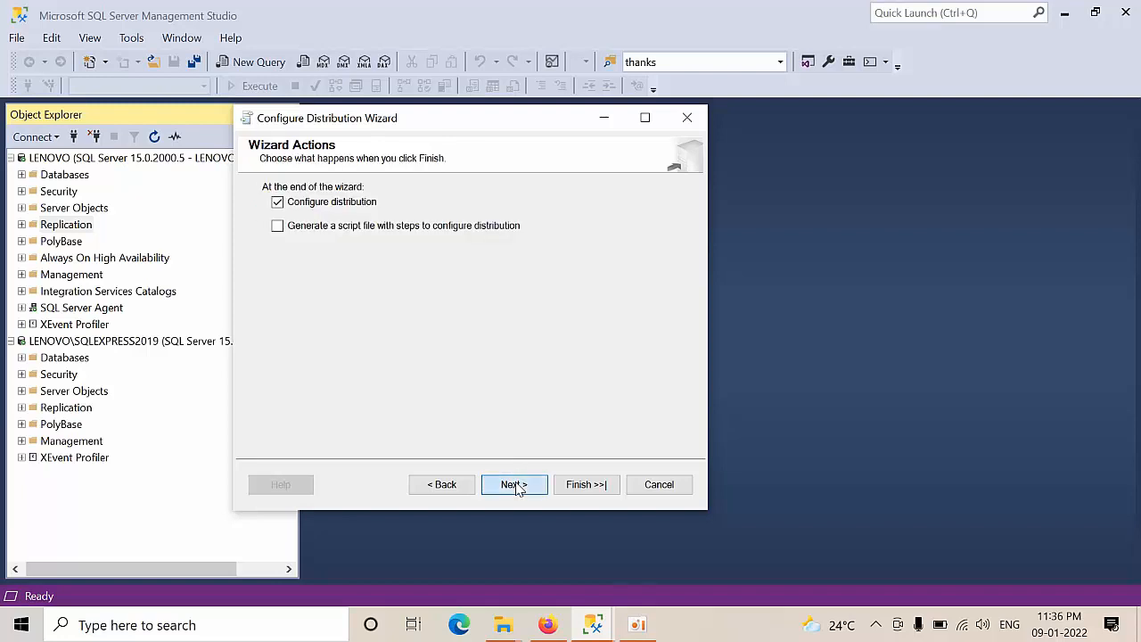
pyautogui.click(586, 487)
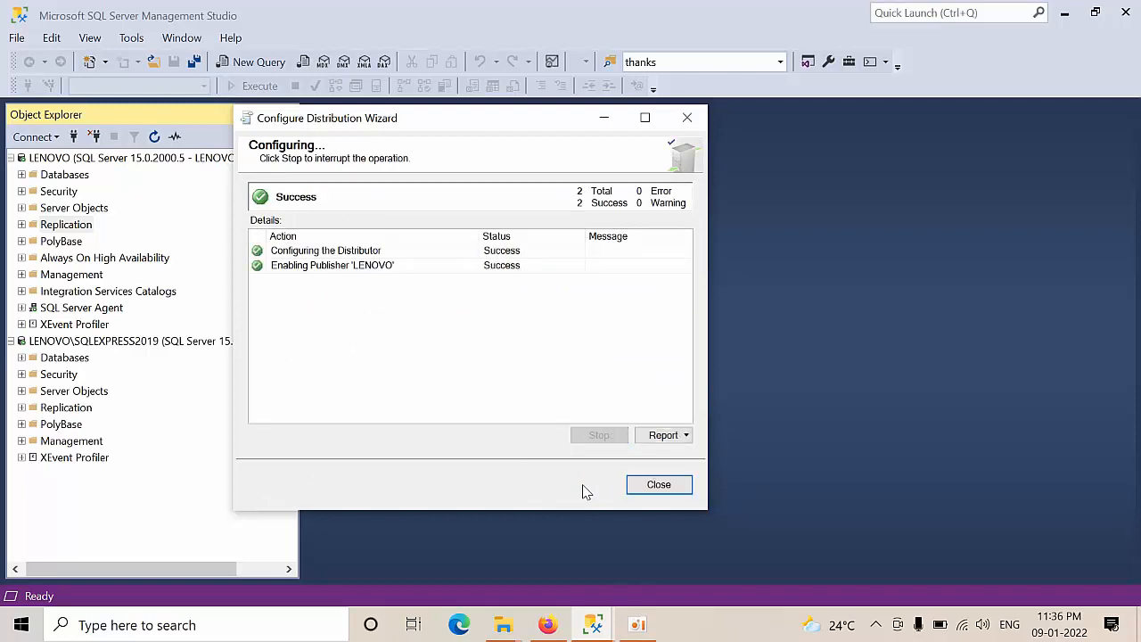
pyautogui.click(659, 486)
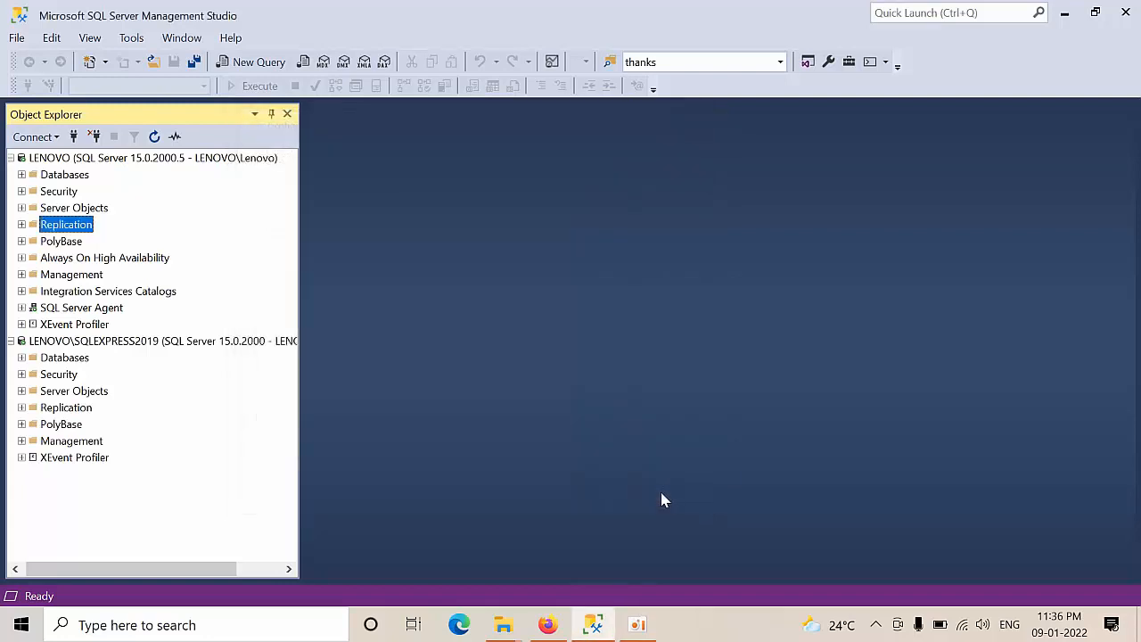
# Step: Refresh the LENOVO server and expand its Replication folder
pyautogui.click(105, 158)
pyautogui.click(153, 137)
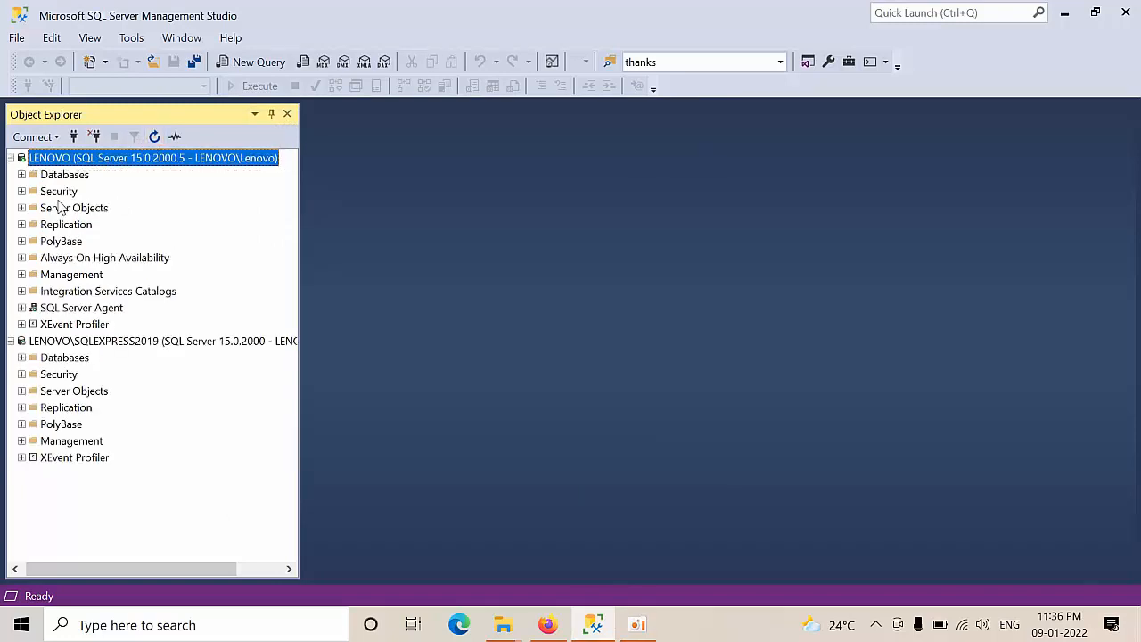
pyautogui.click(66, 225)
pyautogui.rightClick(66, 225)
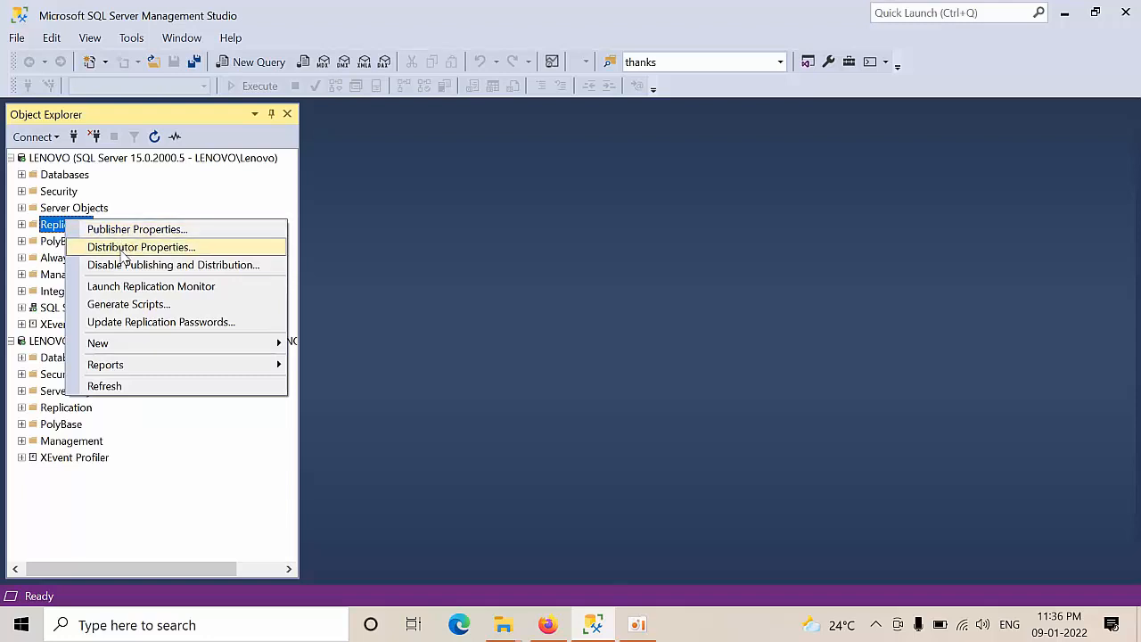
pyautogui.click(61, 230)
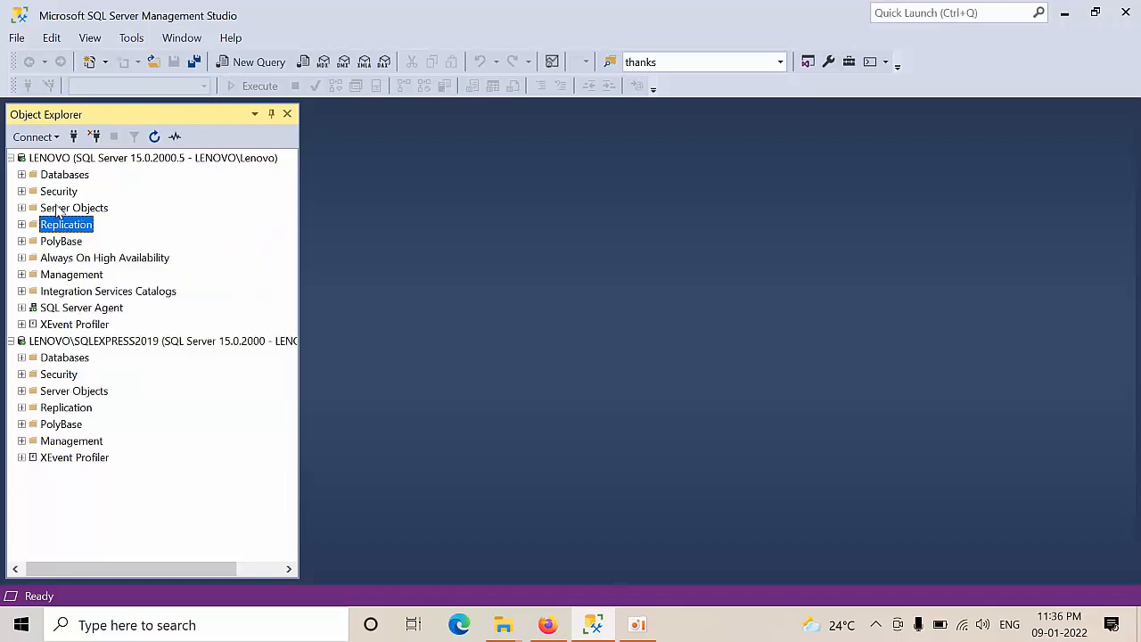
pyautogui.doubleClick(60, 228)
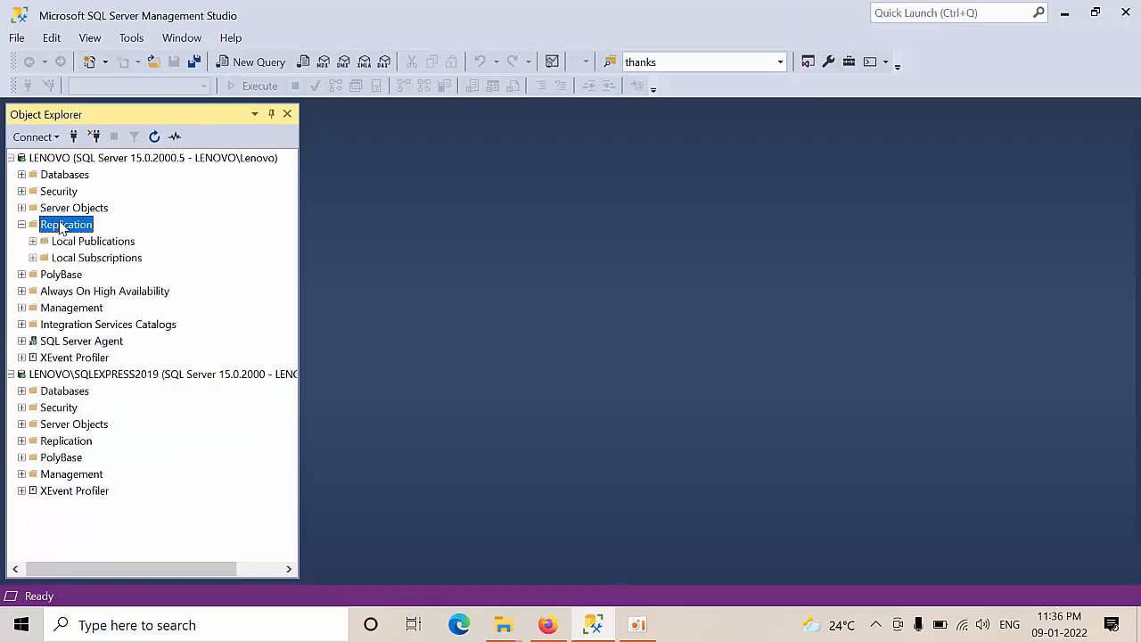
# Step: Start a new local publication on LENOVO from the AdventureWorks2014 database, using the Transactional publication type
pyautogui.click(97, 245)
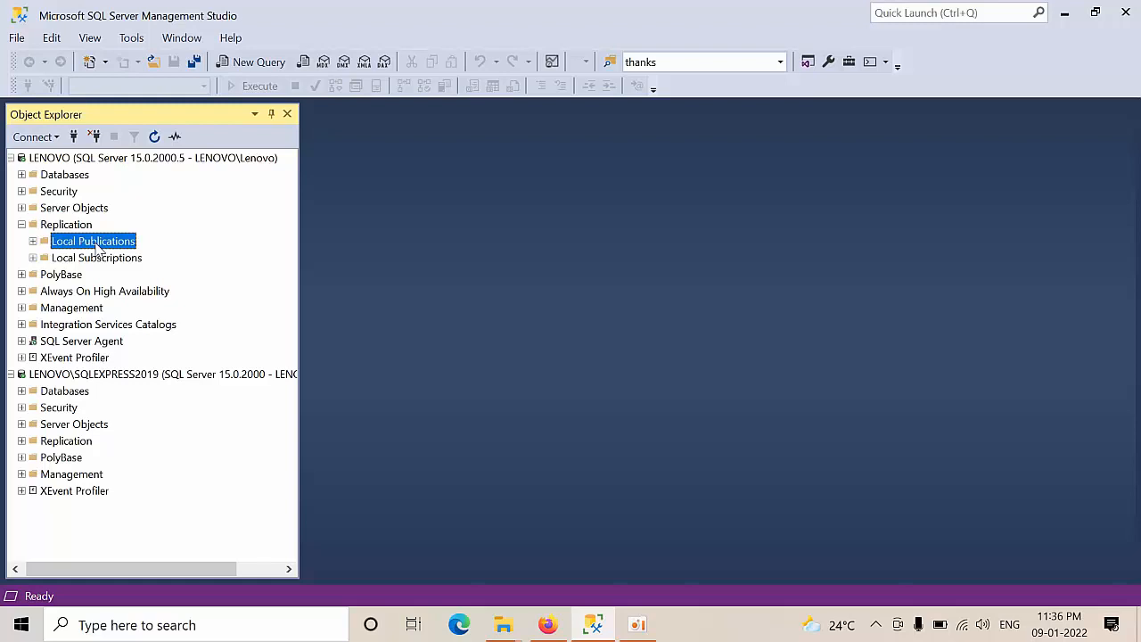
pyautogui.rightClick(98, 248)
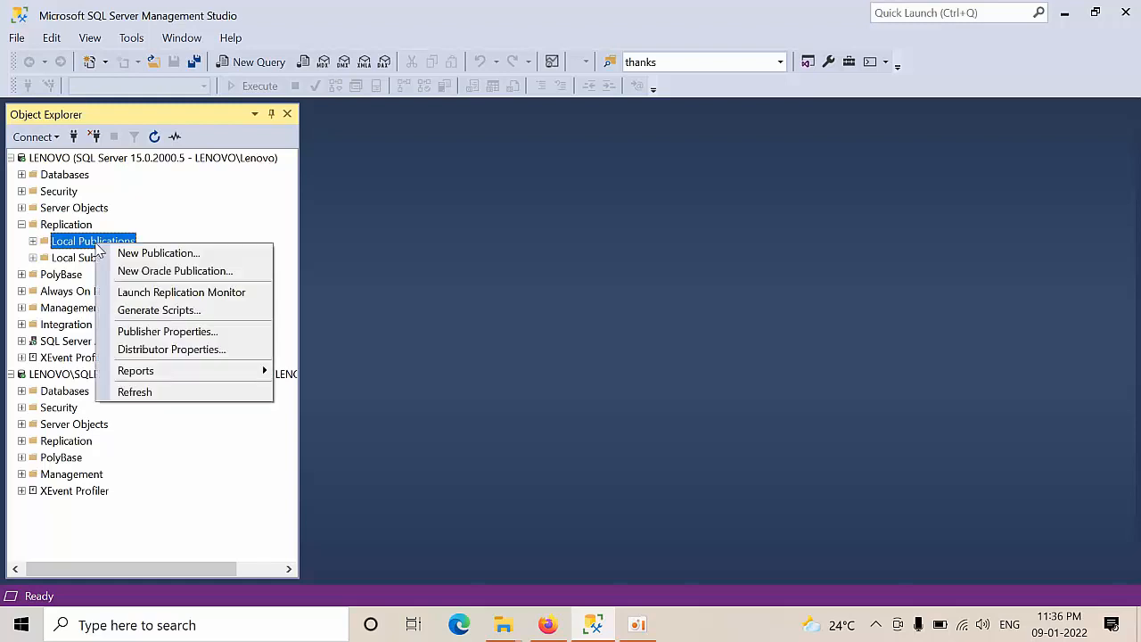
pyautogui.click(148, 256)
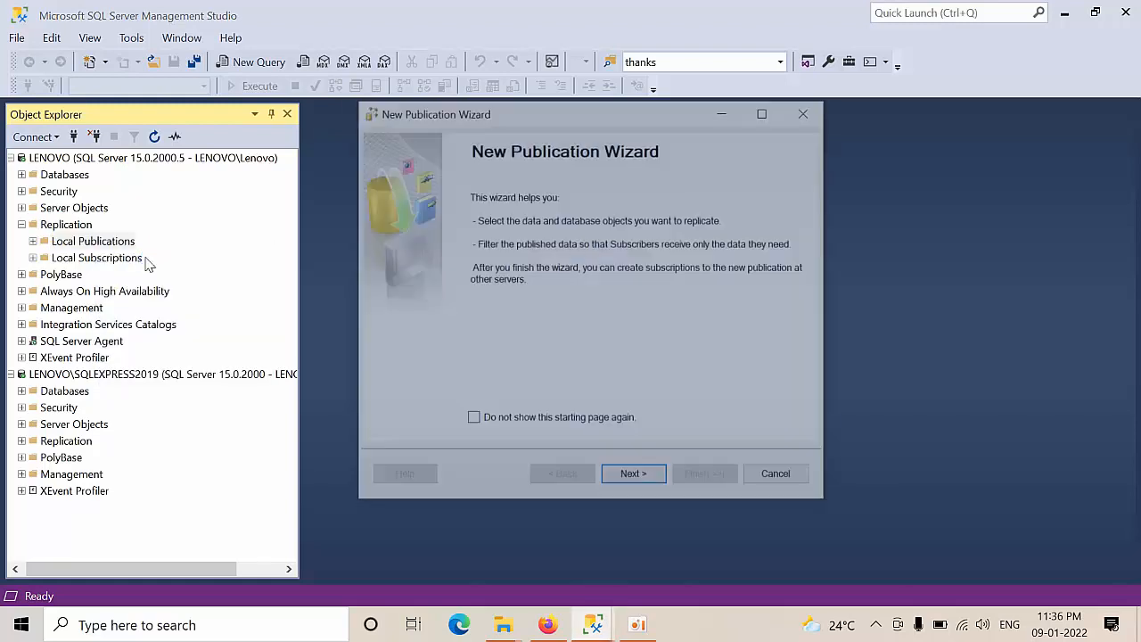
pyautogui.click(634, 478)
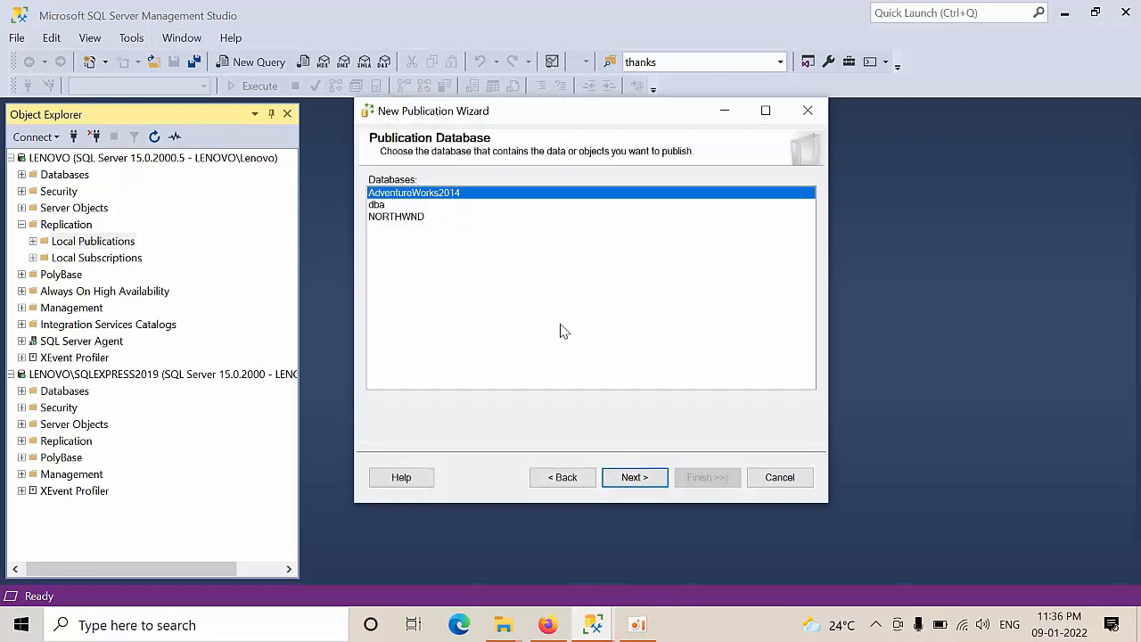
pyautogui.click(634, 478)
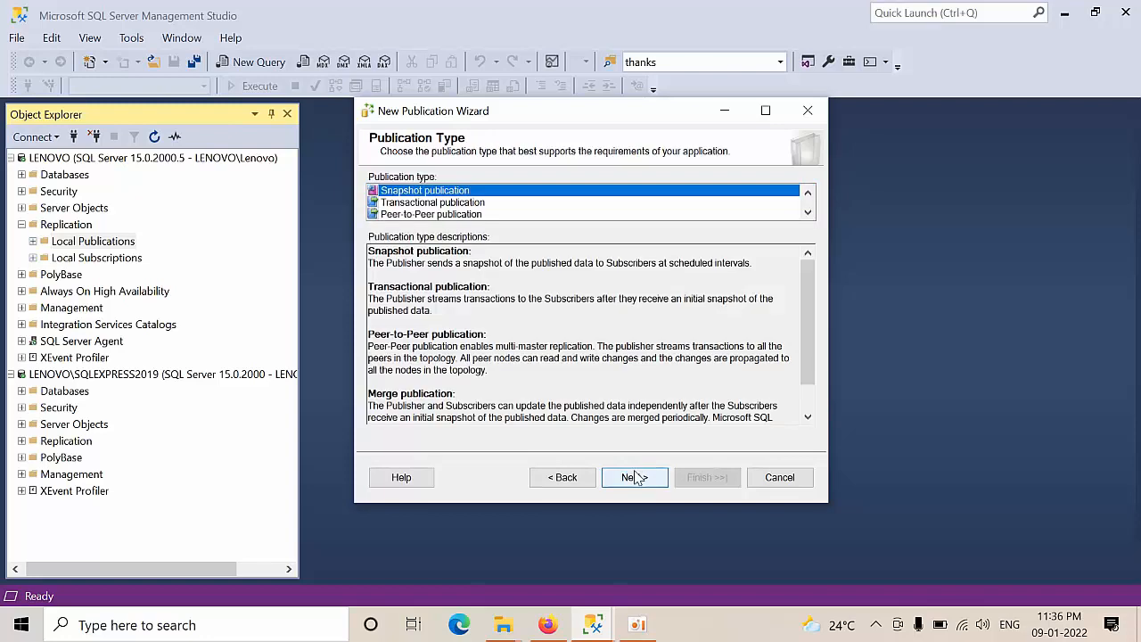
pyautogui.click(444, 203)
pyautogui.click(632, 479)
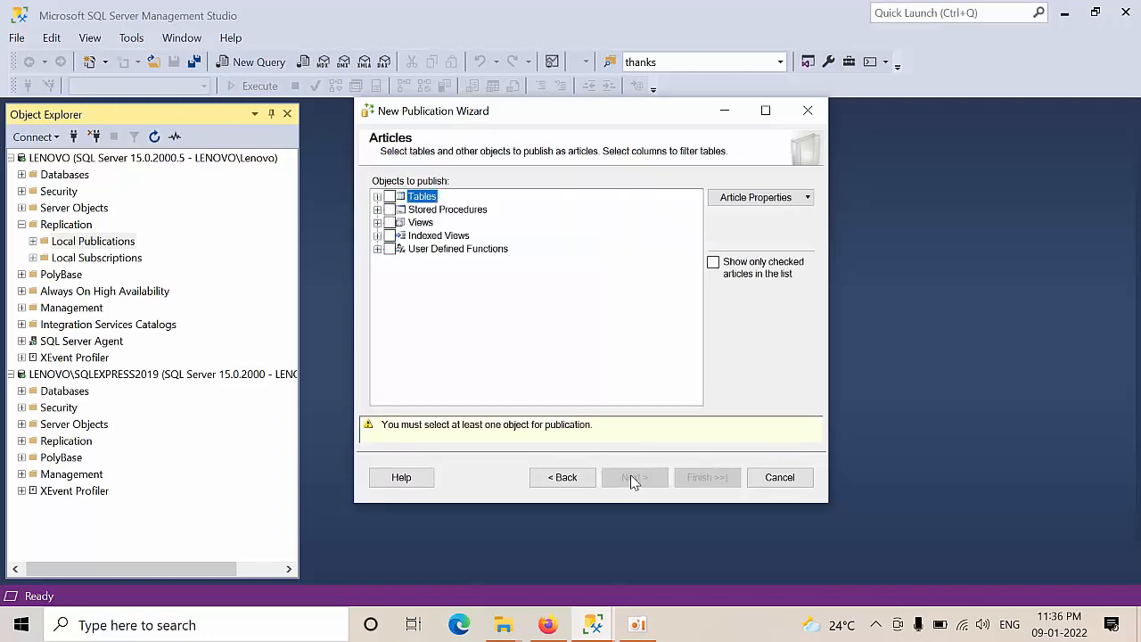
# Step: Select the Address (Person) table as the article to publish and continue to the table row filters
pyautogui.click(377, 197)
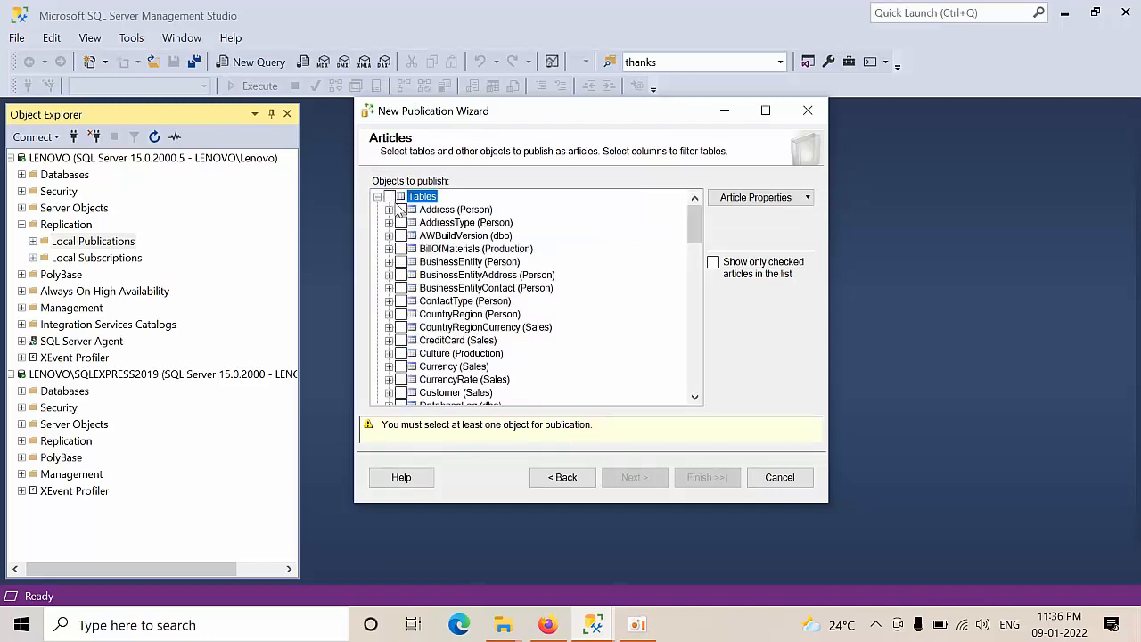
pyautogui.click(401, 211)
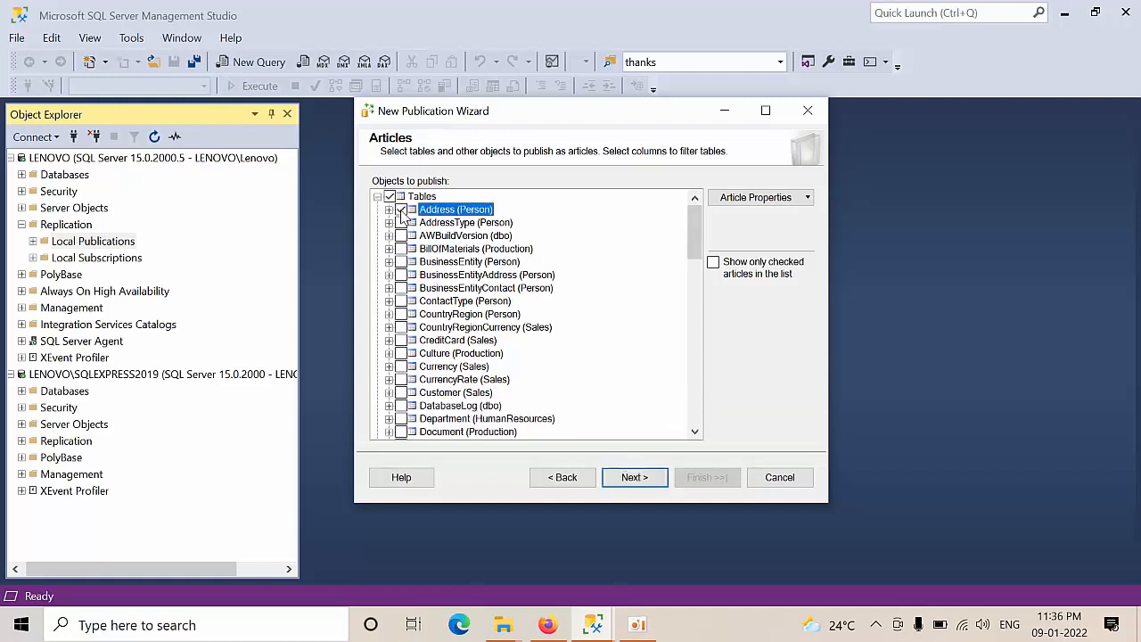
pyautogui.click(633, 476)
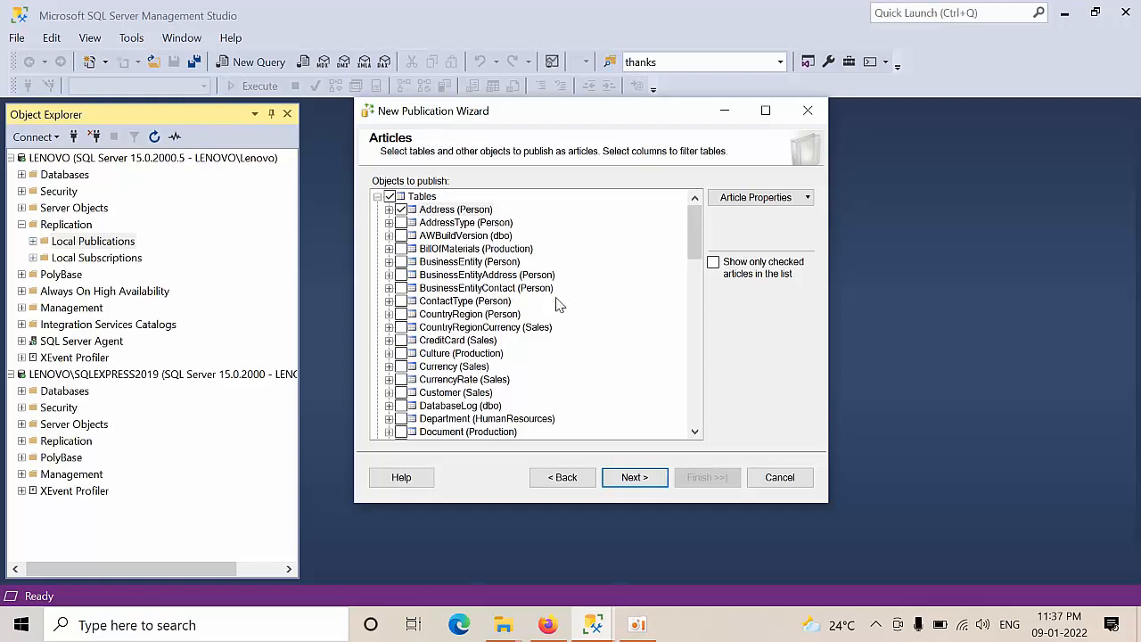
pyautogui.click(635, 476)
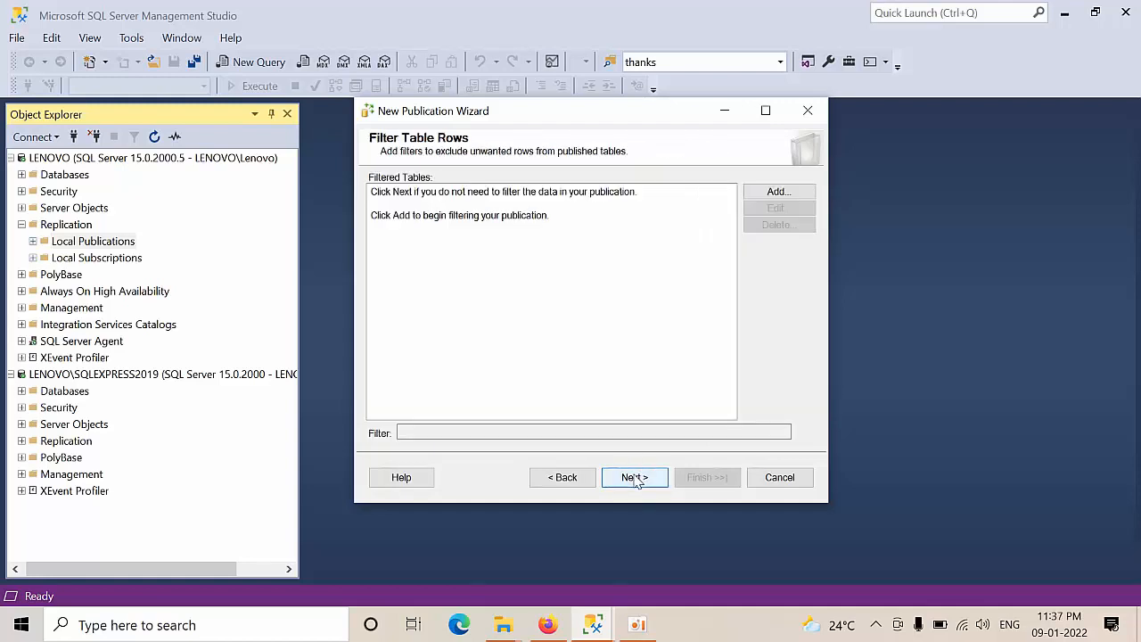
# Step: Leave rows unfiltered, create a snapshot immediately, and run the Snapshot Agent under the SQL Server Agent service account
pyautogui.click(634, 478)
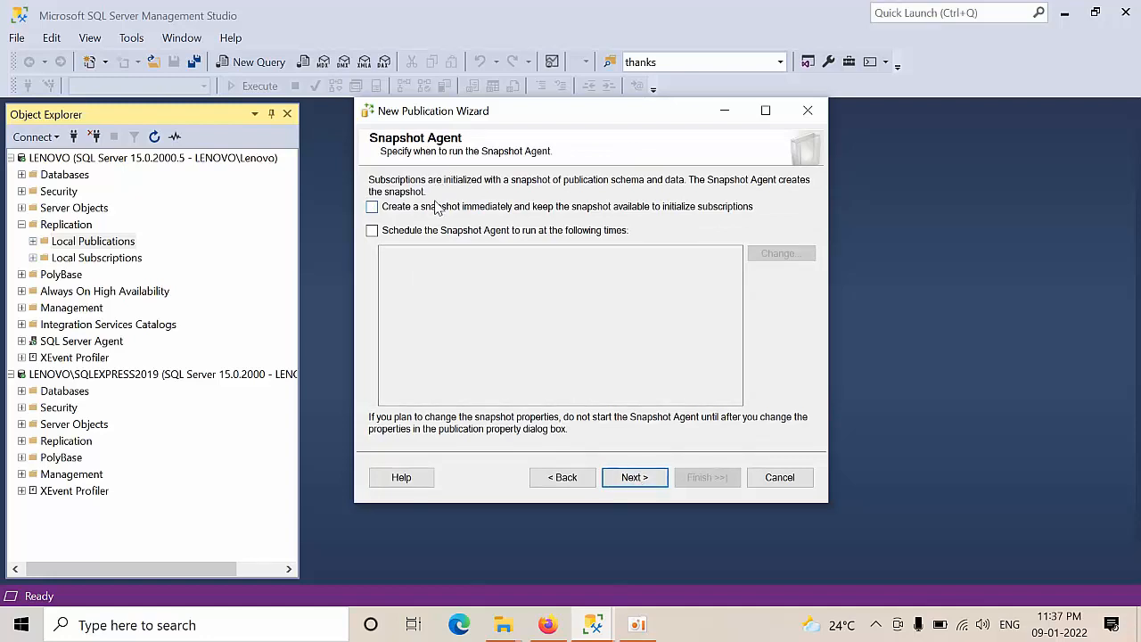
pyautogui.click(635, 477)
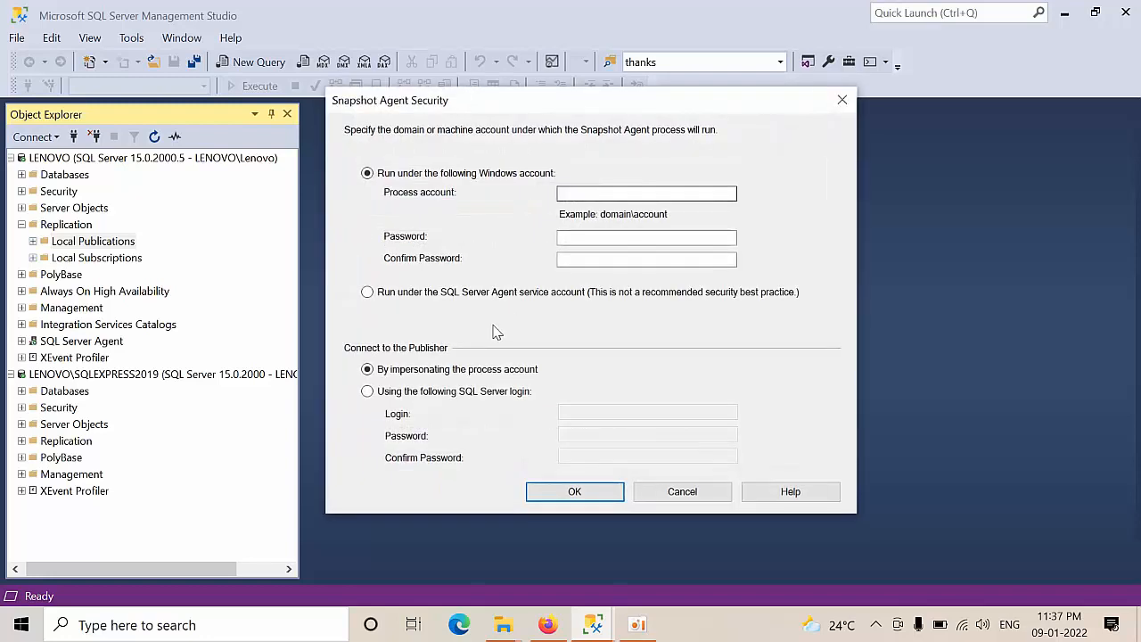
pyautogui.click(462, 294)
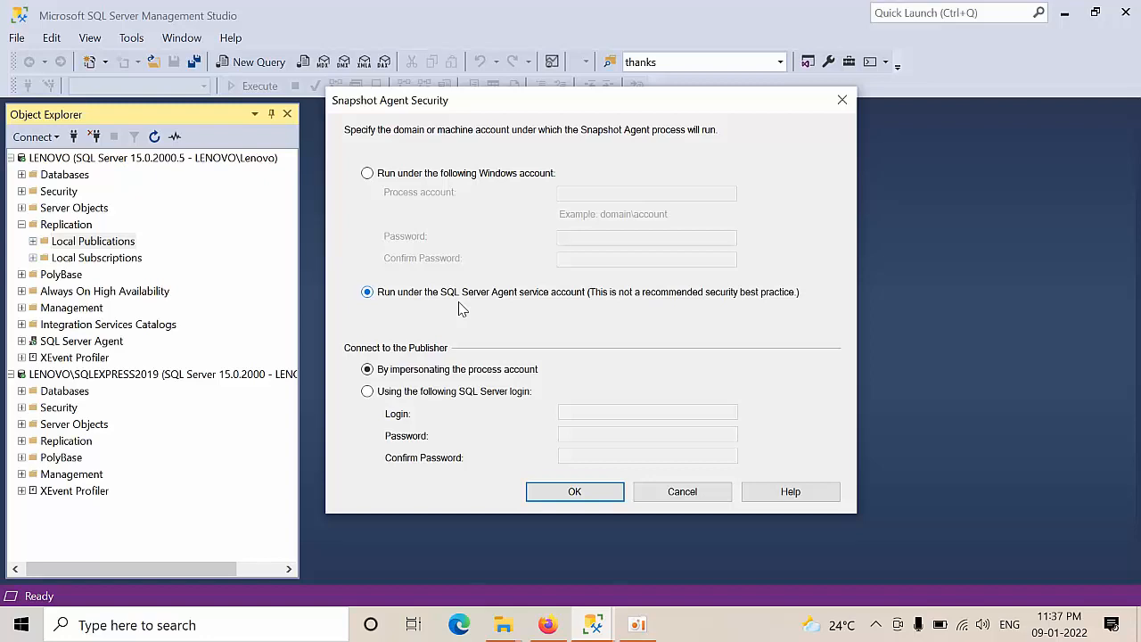
pyautogui.click(596, 498)
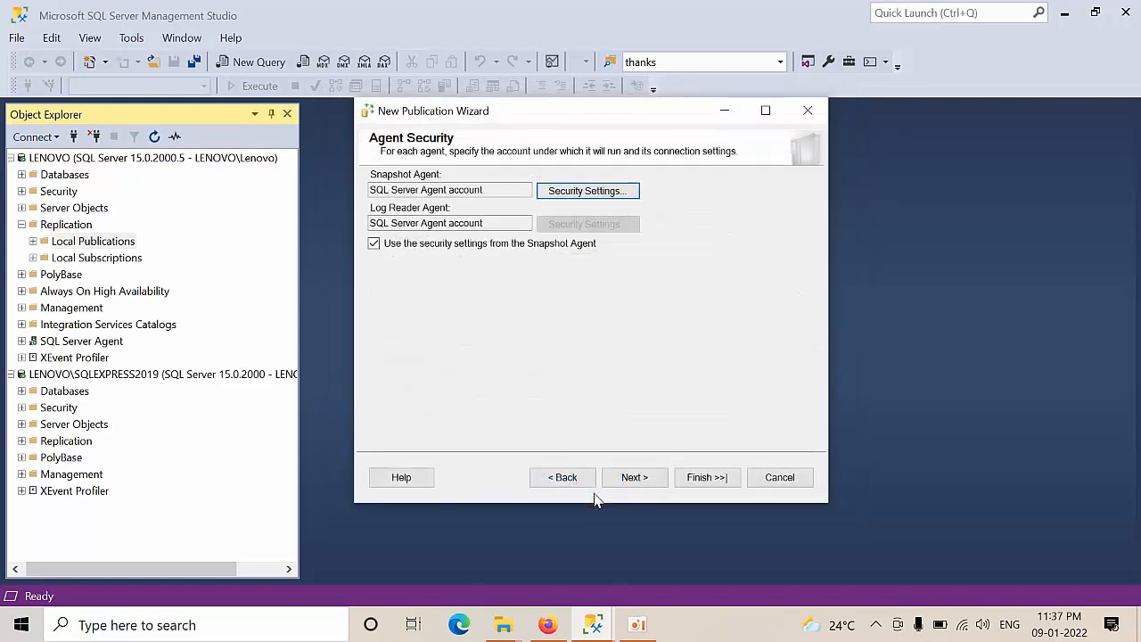
# Step: Name the publication adventure-tranaction-testing, create it without generating a script file, and close the wizard
pyautogui.click(631, 479)
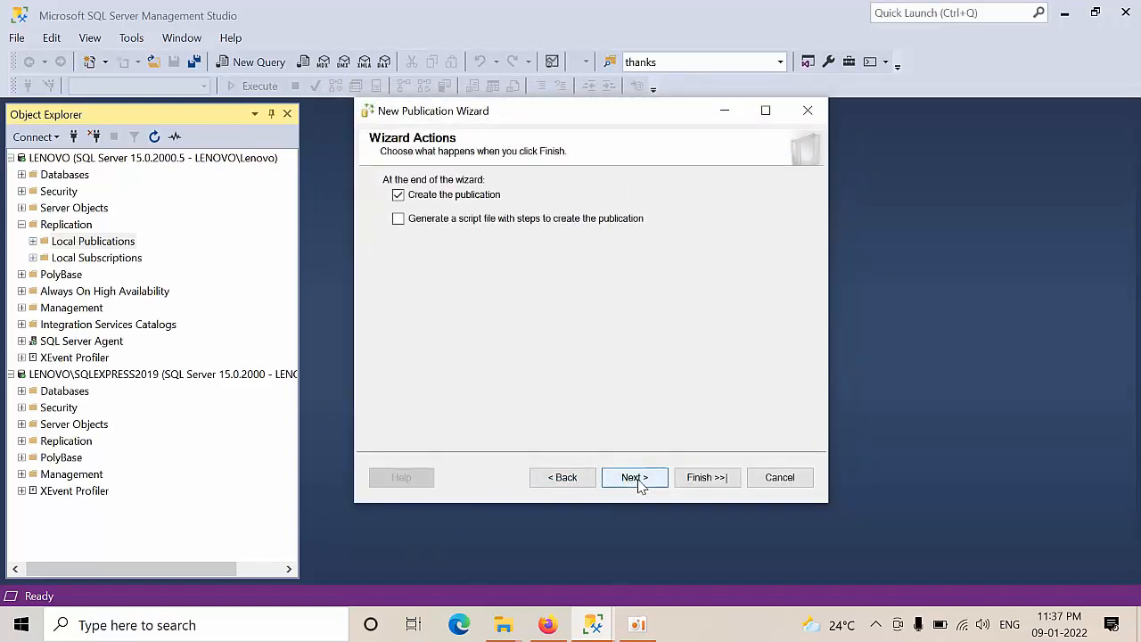
pyautogui.click(636, 479)
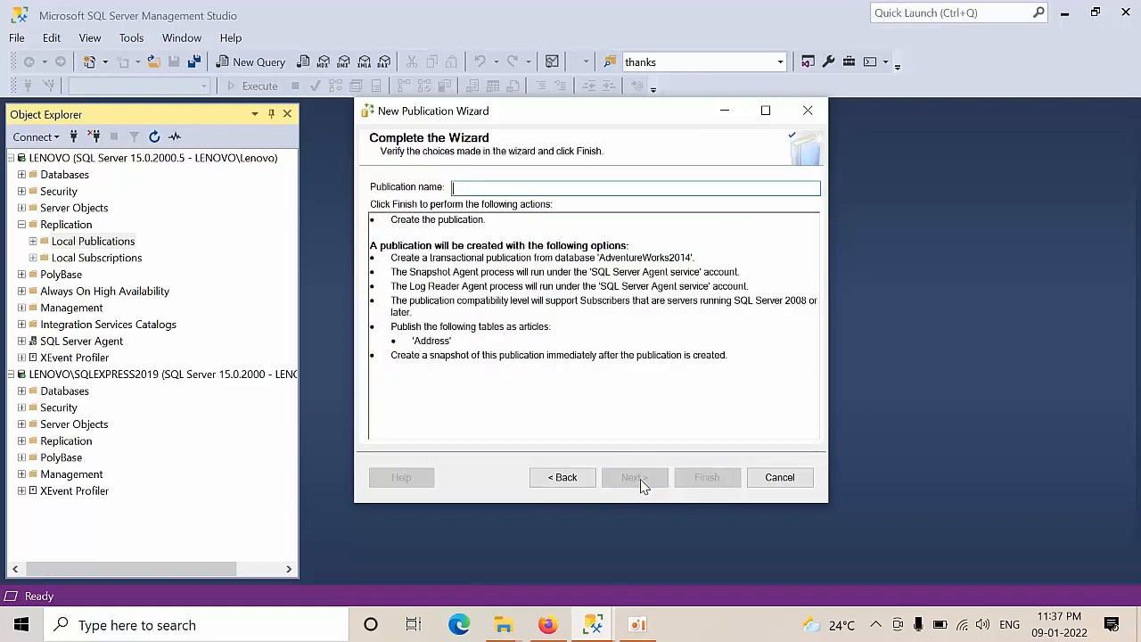
pyautogui.click(475, 190)
pyautogui.write('advent')
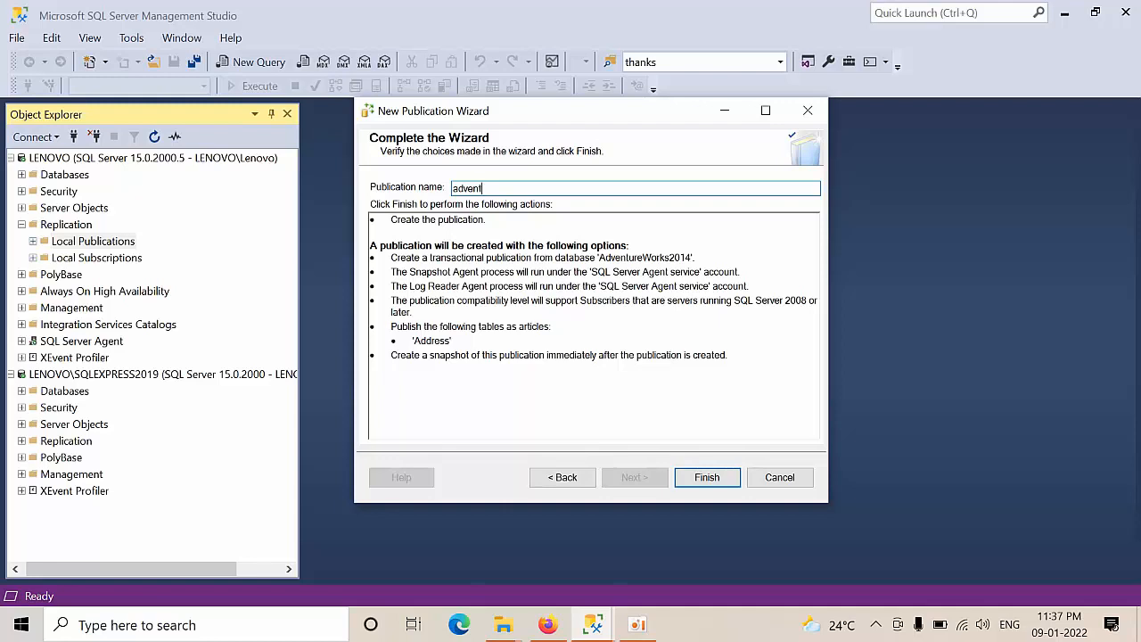
pyautogui.write('ure-tra')
pyautogui.press('BackSpace')
pyautogui.write('-testing')
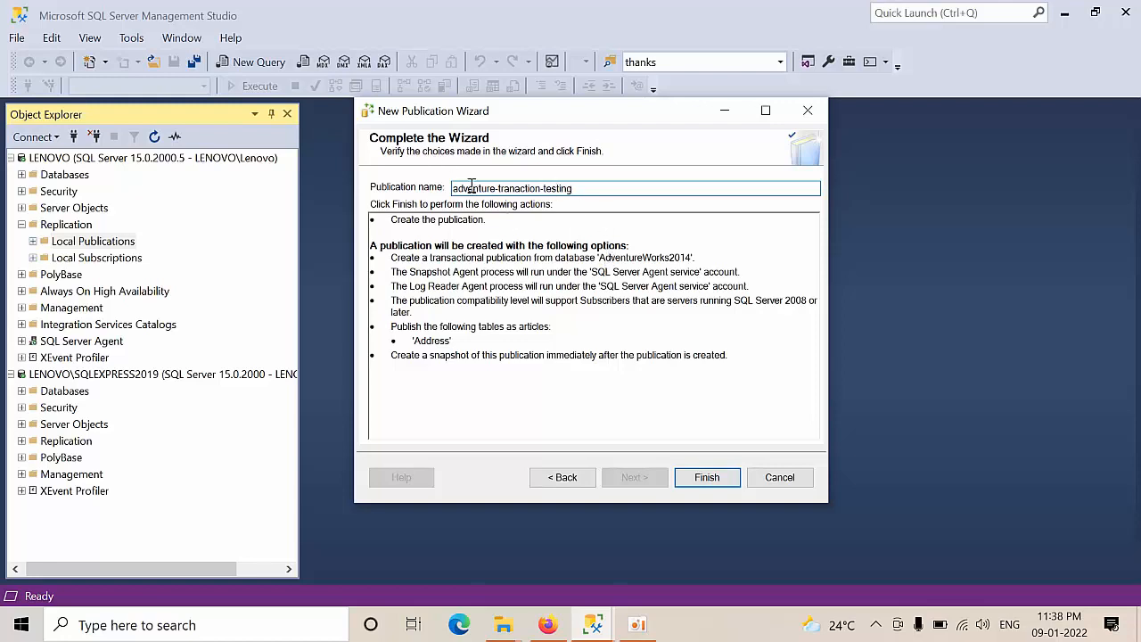
pyautogui.doubleClick(525, 186)
pyautogui.doubleClick(565, 187)
pyautogui.click(705, 479)
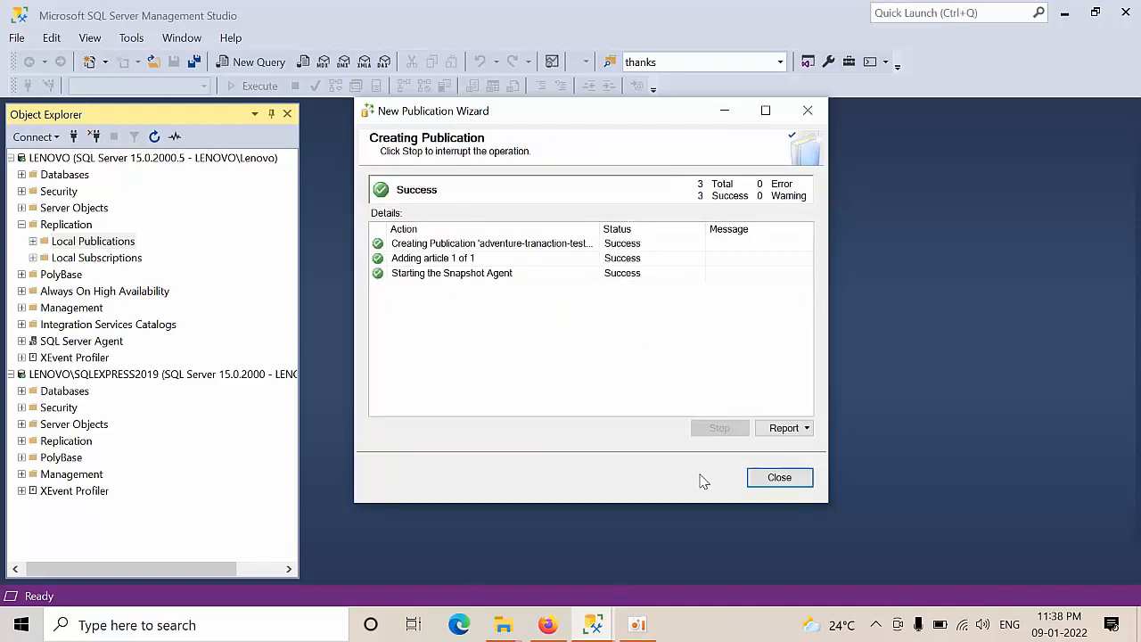
pyautogui.click(779, 477)
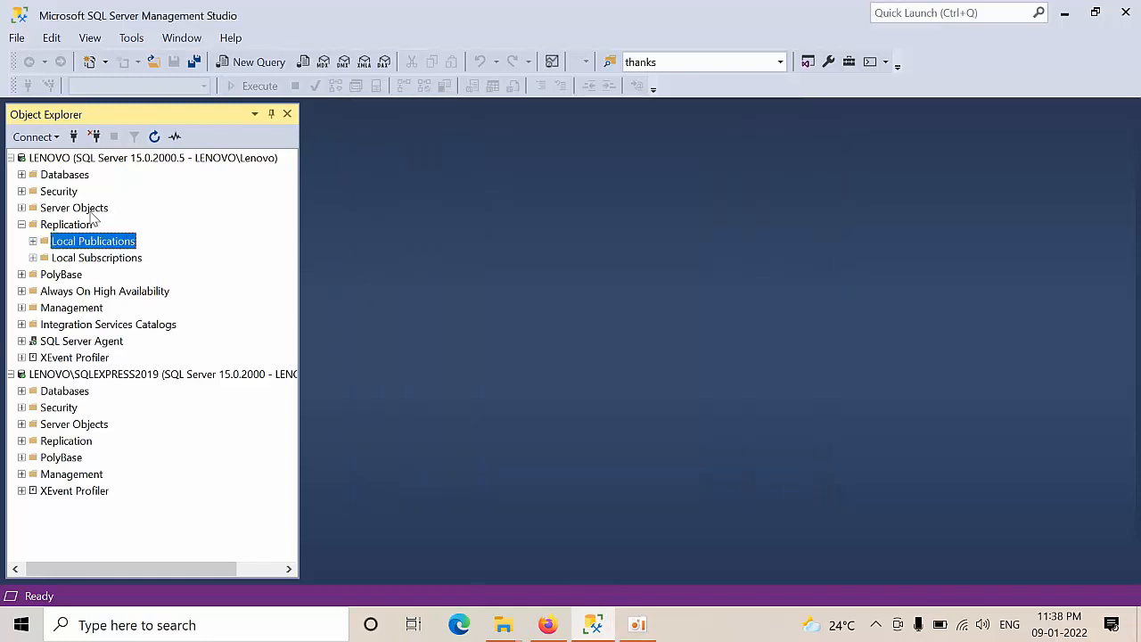
# Step: Expand Local Publications and check the Snapshot Agent status of the adventure-tranaction-testing publication
pyautogui.click(33, 241)
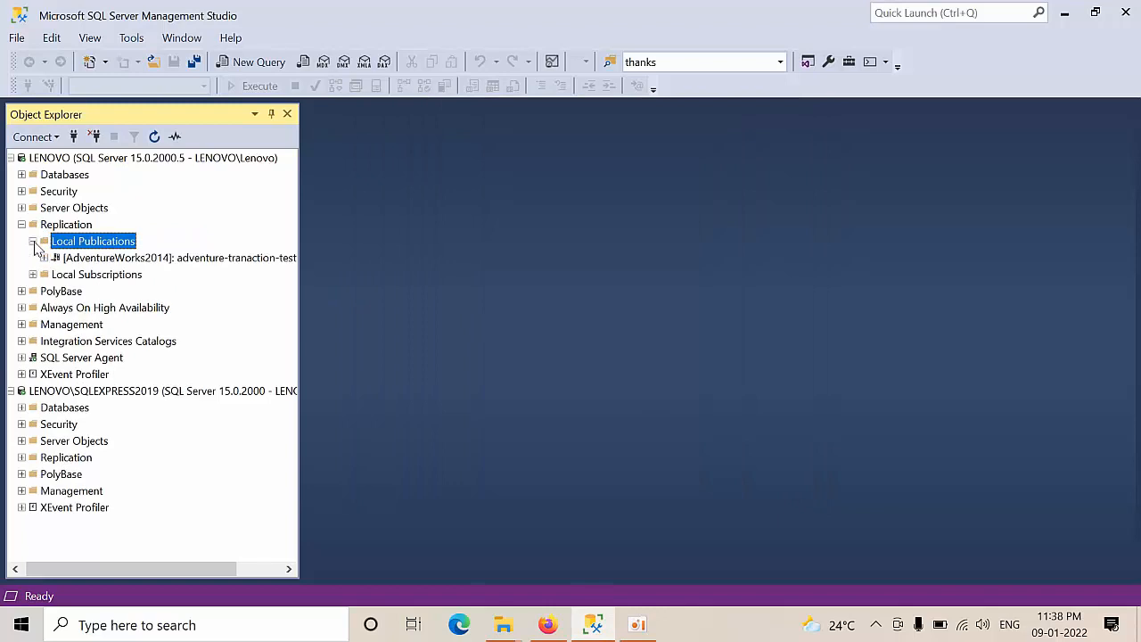
pyautogui.click(134, 258)
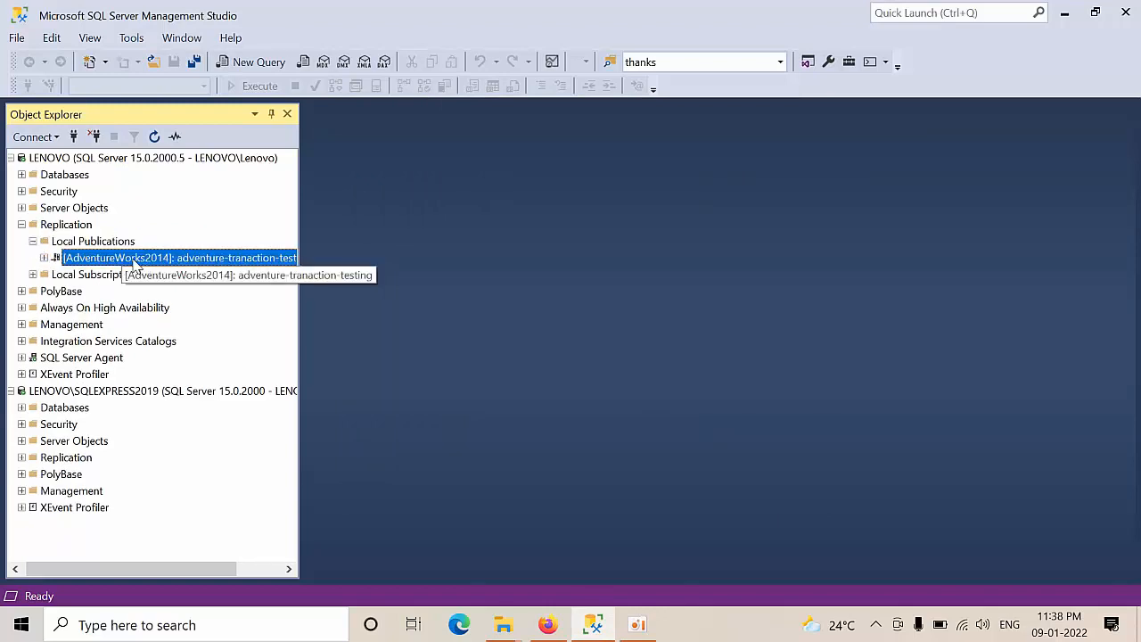
pyautogui.rightClick(134, 260)
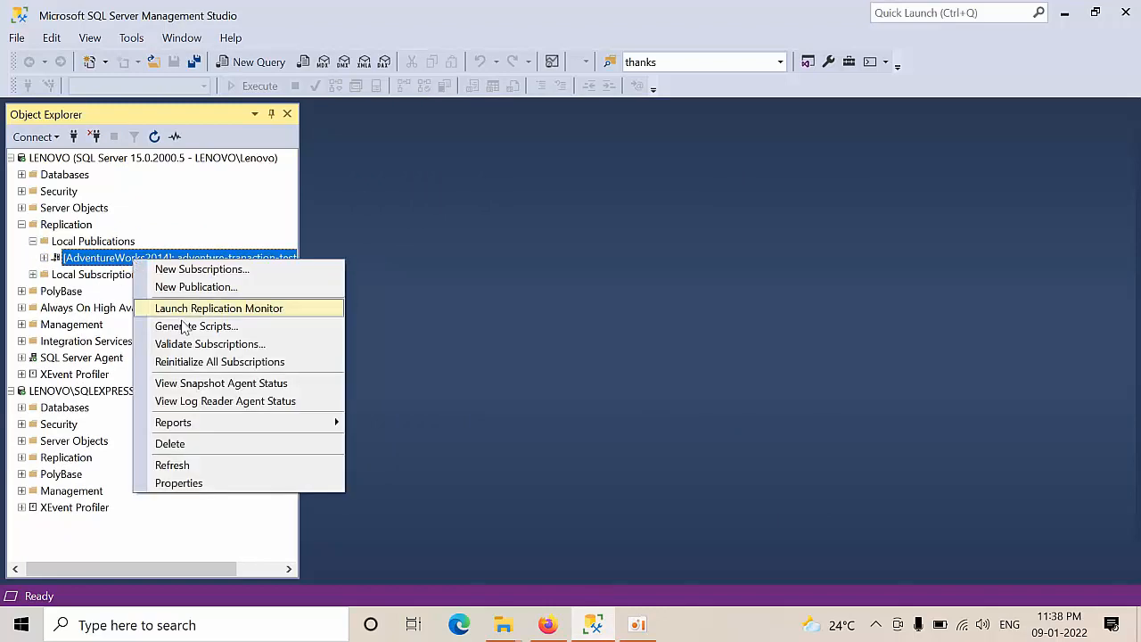
pyautogui.click(197, 385)
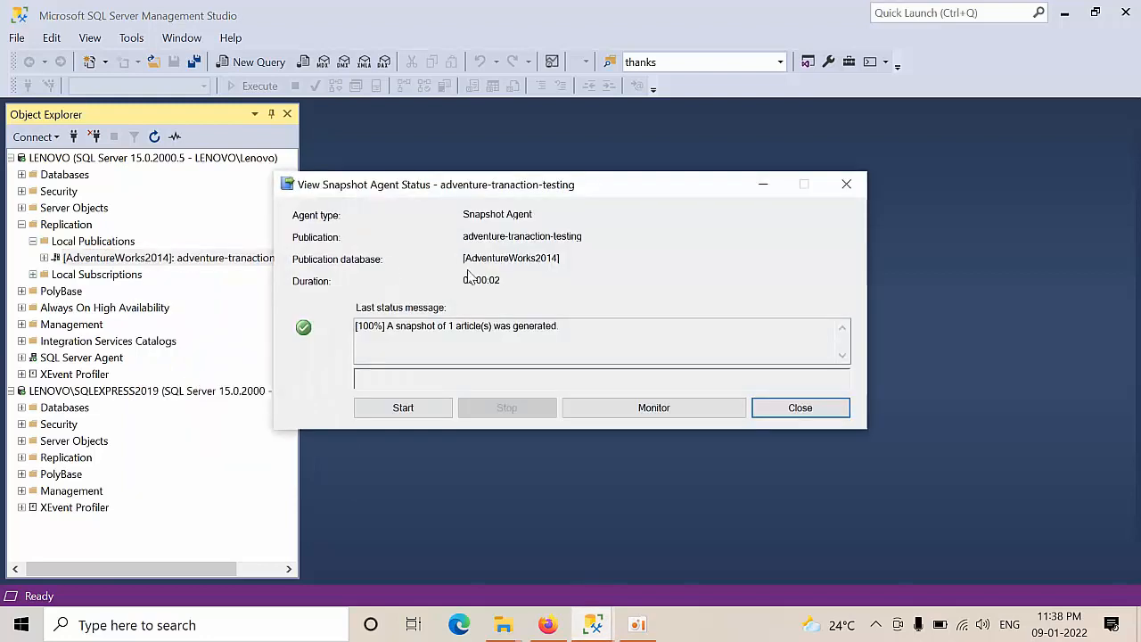
pyautogui.click(826, 409)
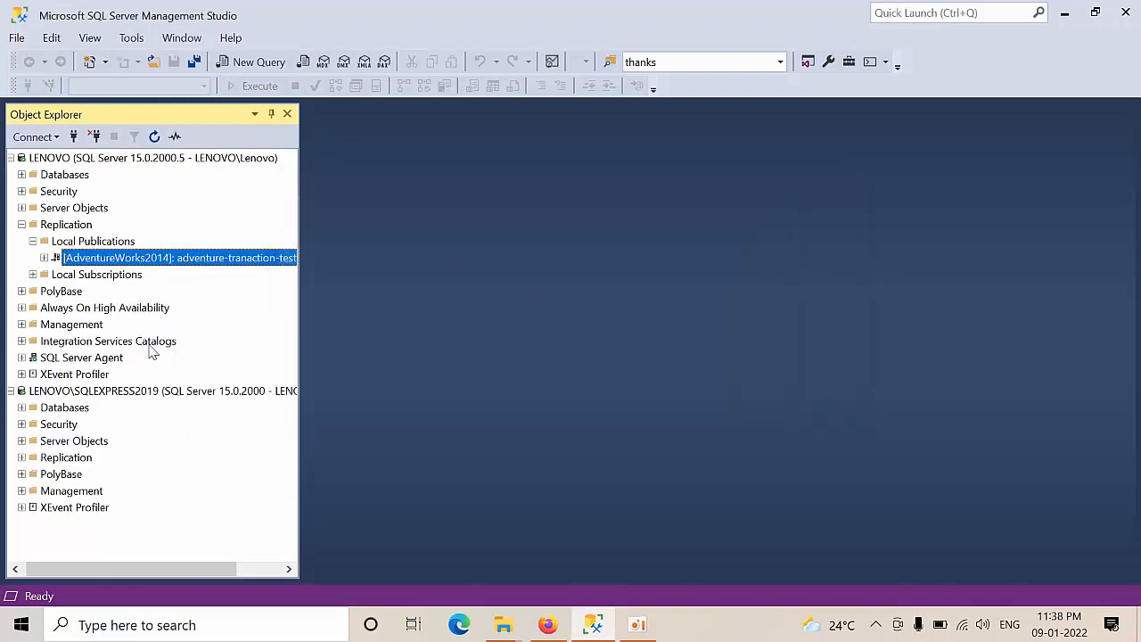
pyautogui.moveTo(157, 271)
pyautogui.rightClick(60, 458)
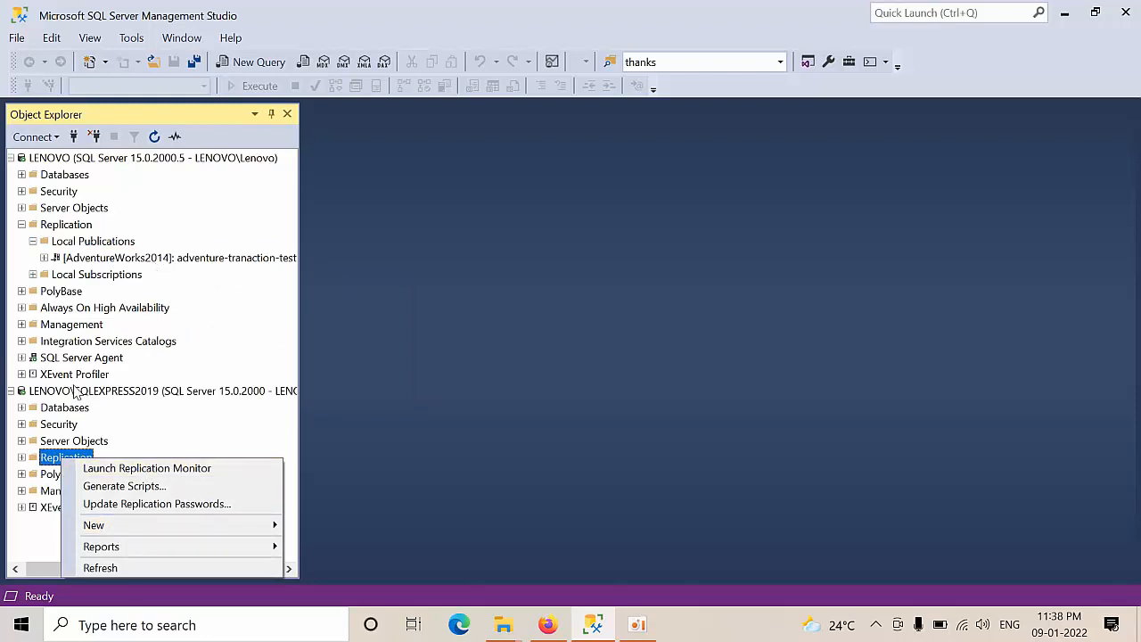
pyautogui.click(158, 257)
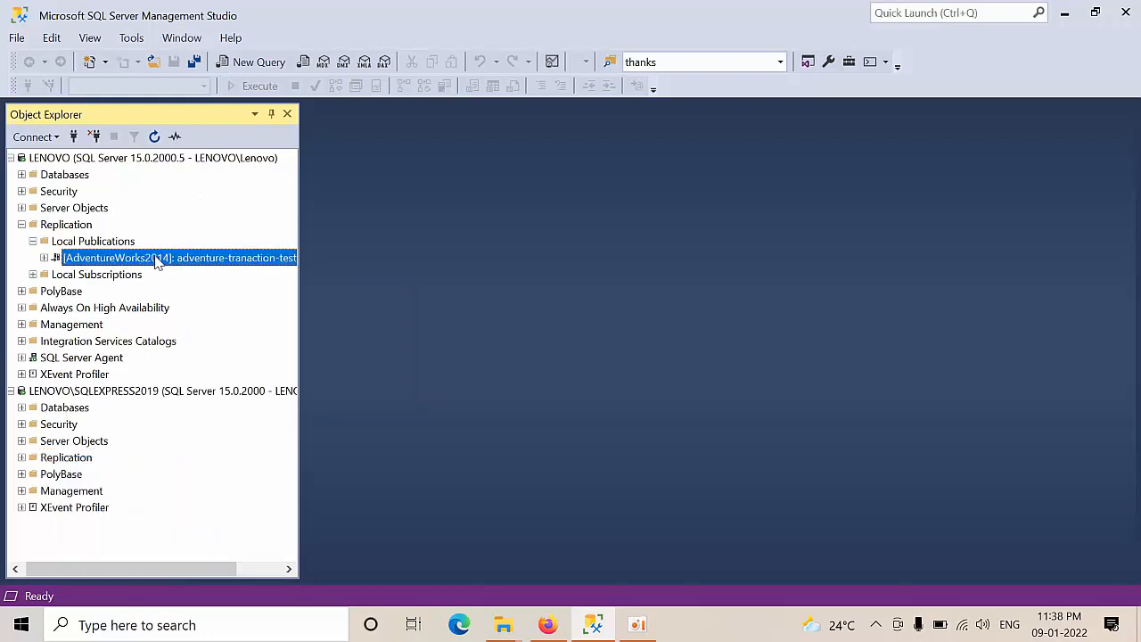
pyautogui.rightClick(156, 257)
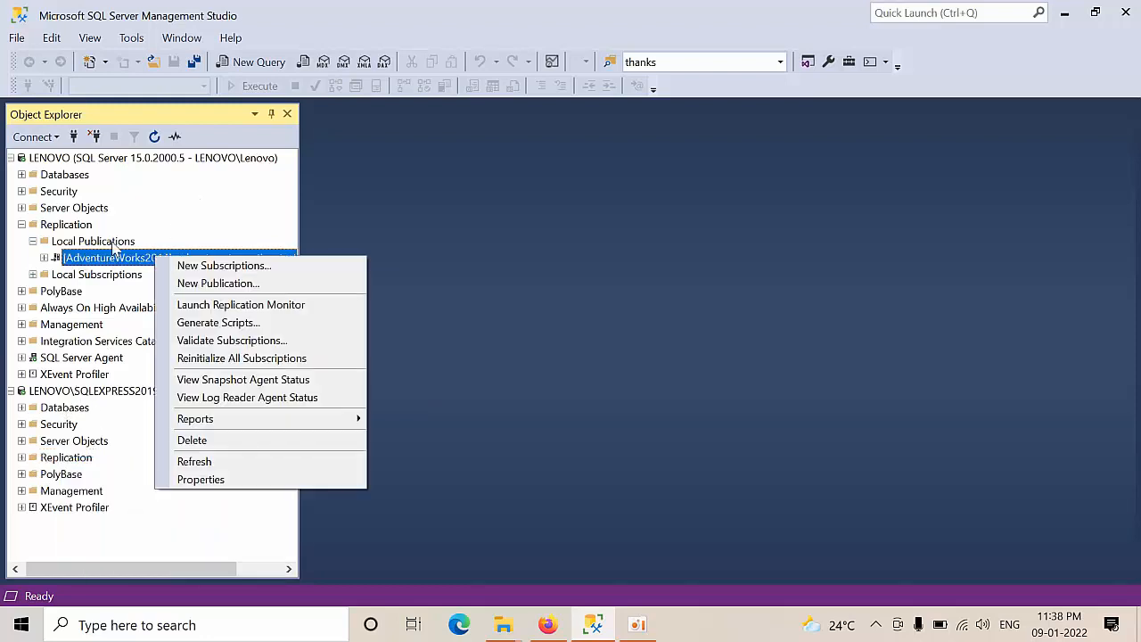
pyautogui.click(115, 258)
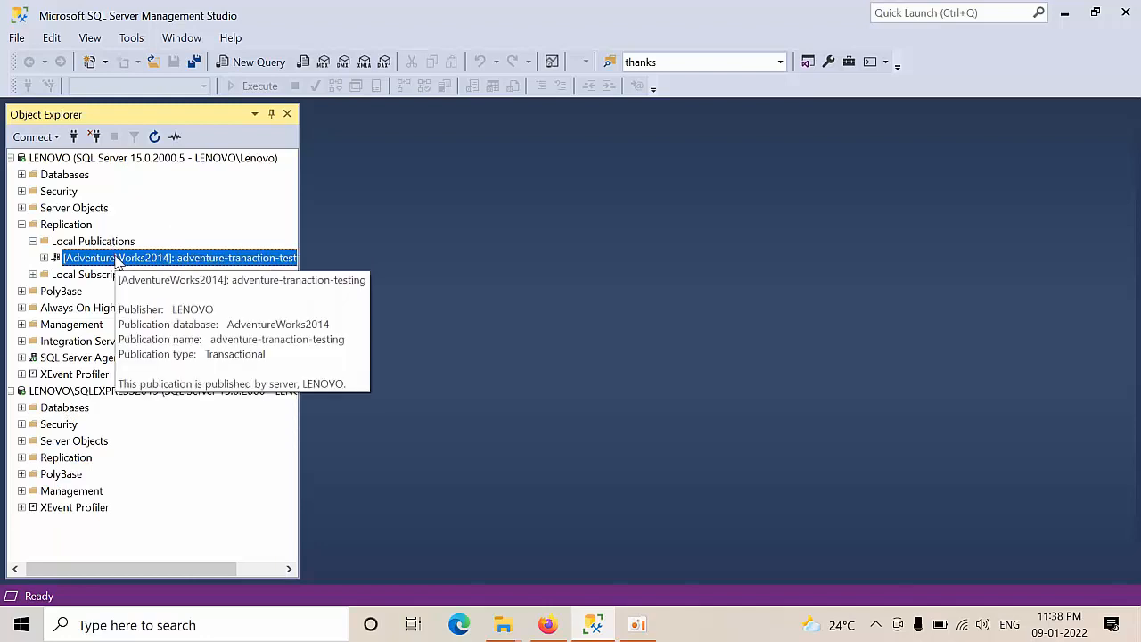
# Step: Start a new subscription to adventure-tranaction-testing, running all agents at the Distributor LENOVO as push subscriptions
pyautogui.rightClick(117, 260)
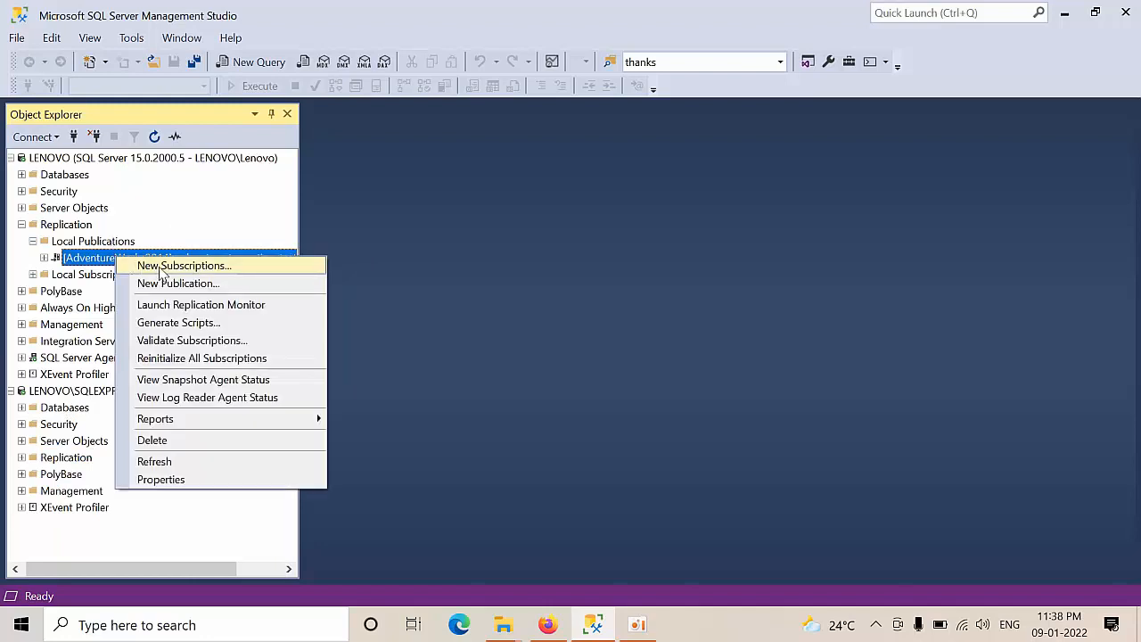
pyautogui.click(162, 267)
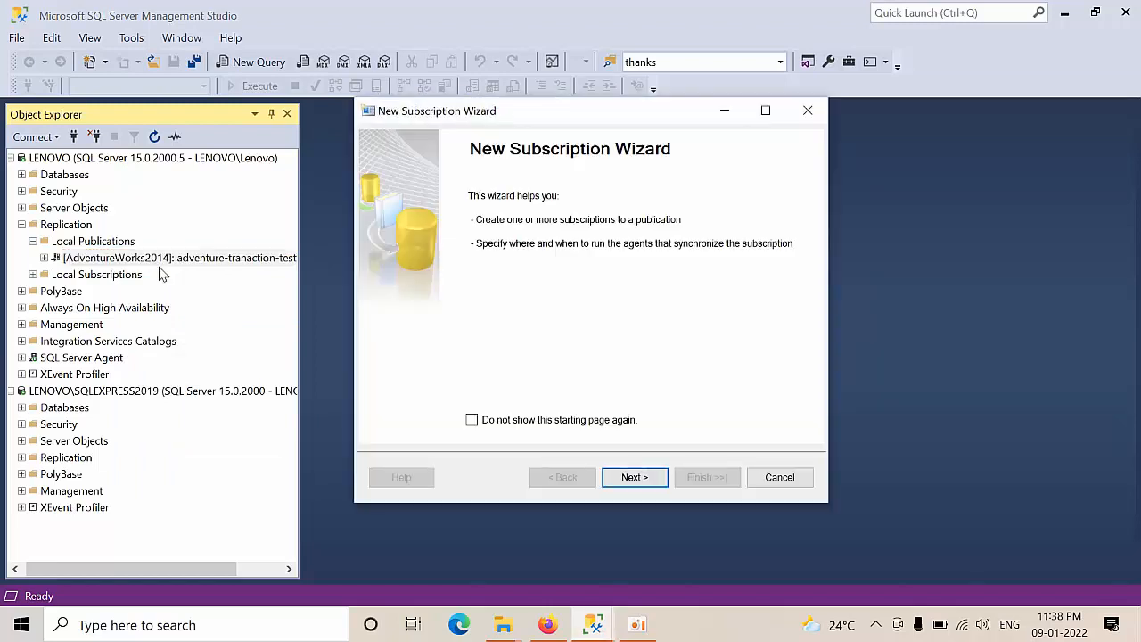
pyautogui.click(650, 486)
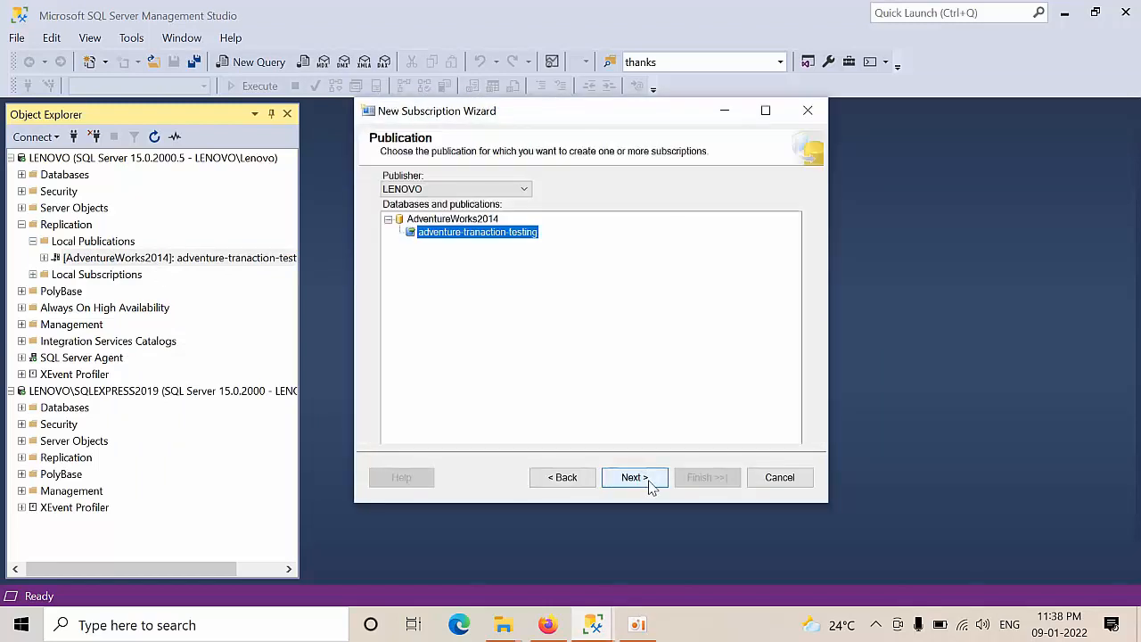
pyautogui.click(650, 483)
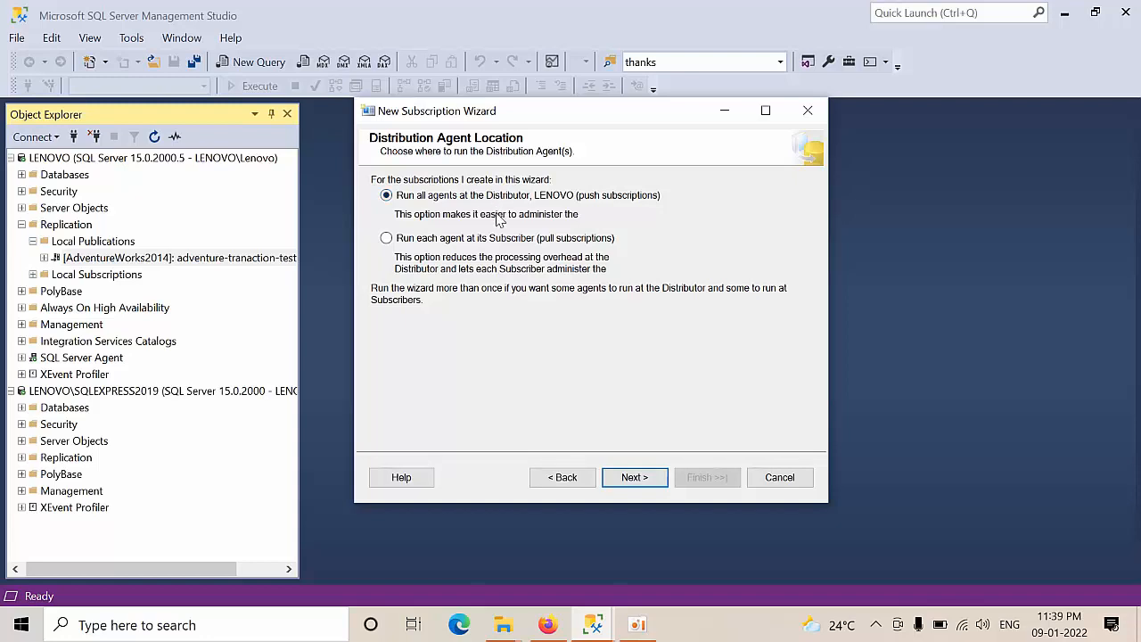
pyautogui.click(499, 240)
pyautogui.click(470, 203)
pyautogui.click(635, 479)
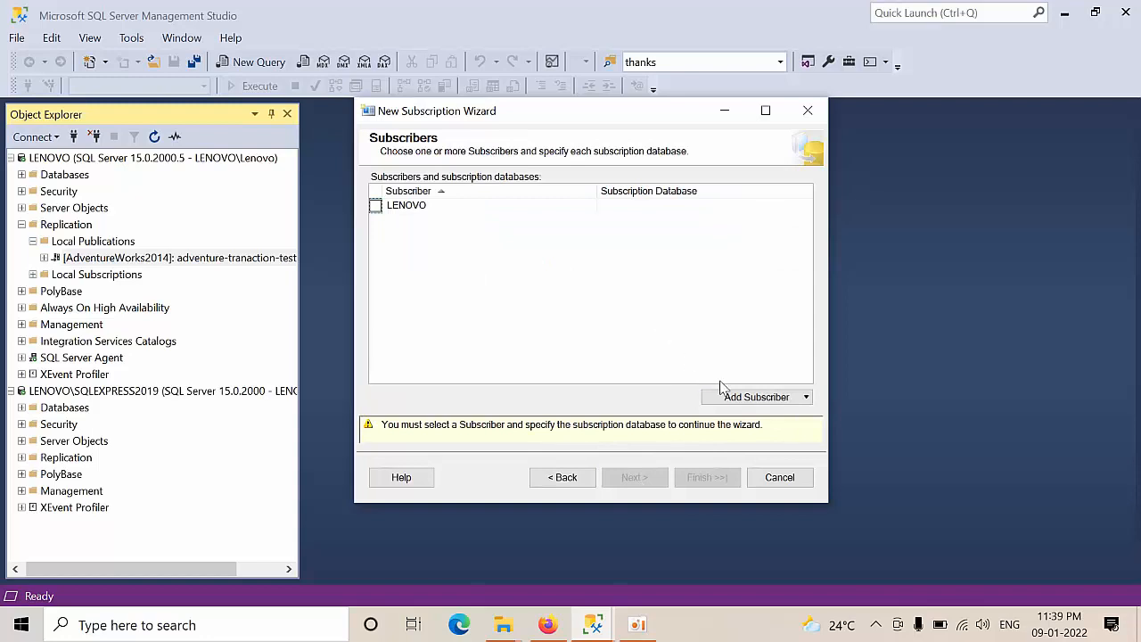
# Step: Add LENOVO\SQLEXPRESS2019 as a SQL Server Subscriber, connecting with Windows Authentication
pyautogui.click(753, 399)
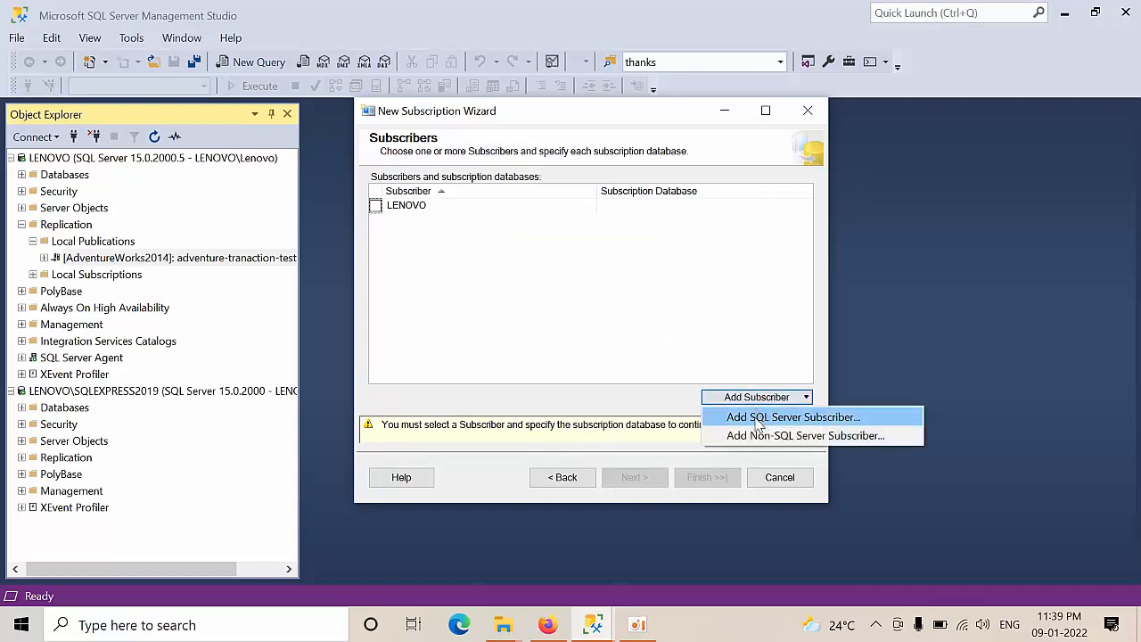
pyautogui.click(782, 419)
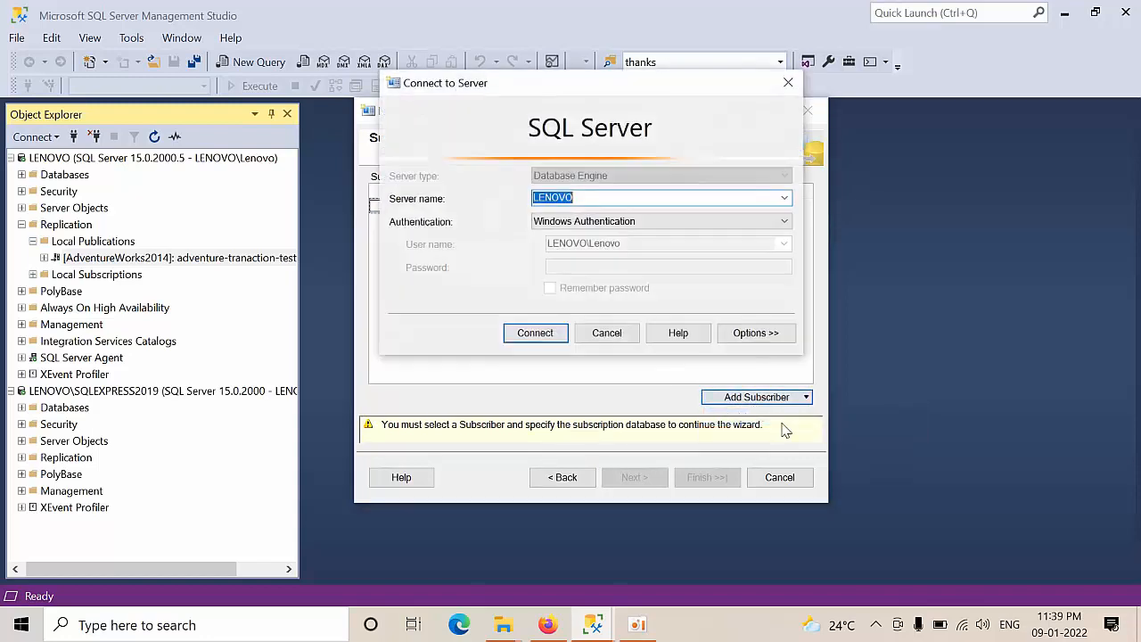
pyautogui.click(785, 198)
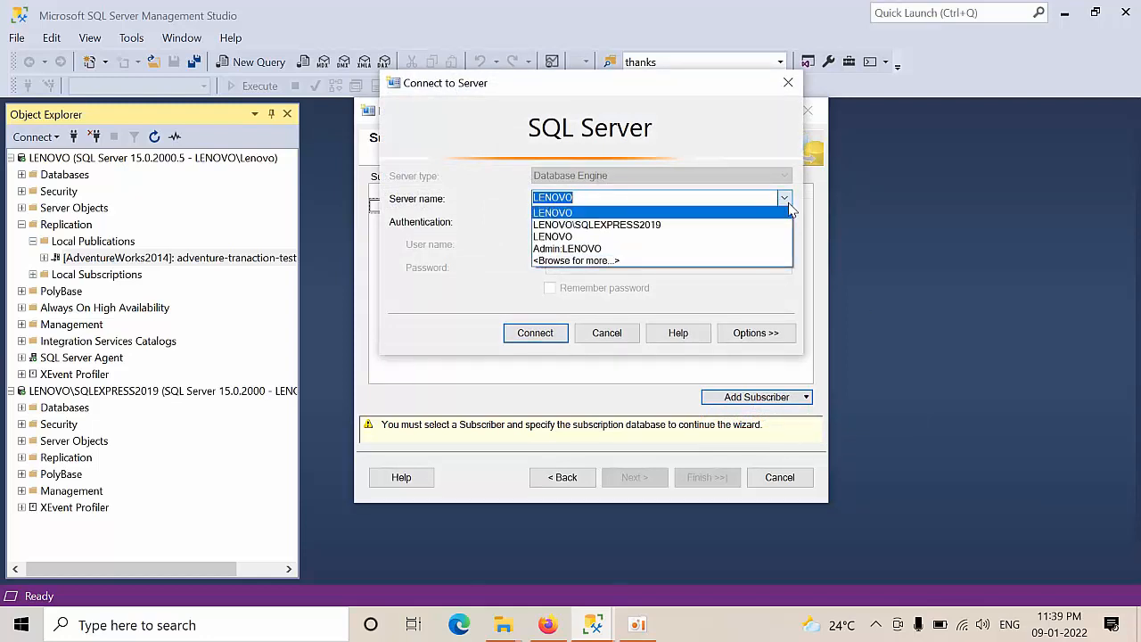
pyautogui.click(672, 225)
pyautogui.click(542, 336)
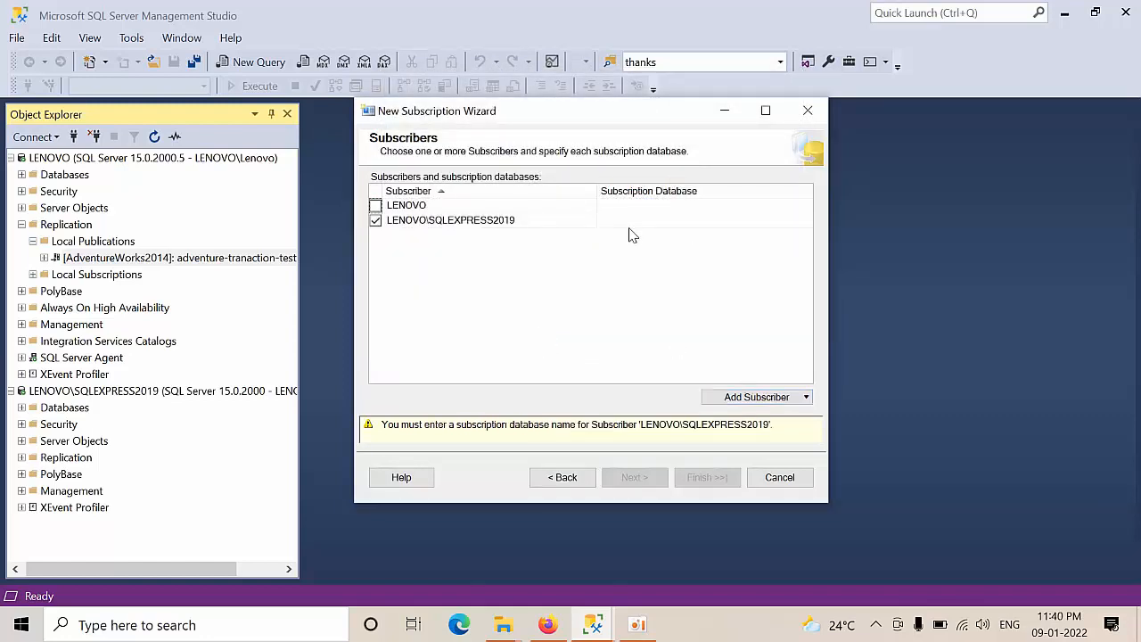
# Step: Choose harsha as the subscription database for the LENOVO\SQLEXPRESS2019 Subscriber
pyautogui.click(638, 224)
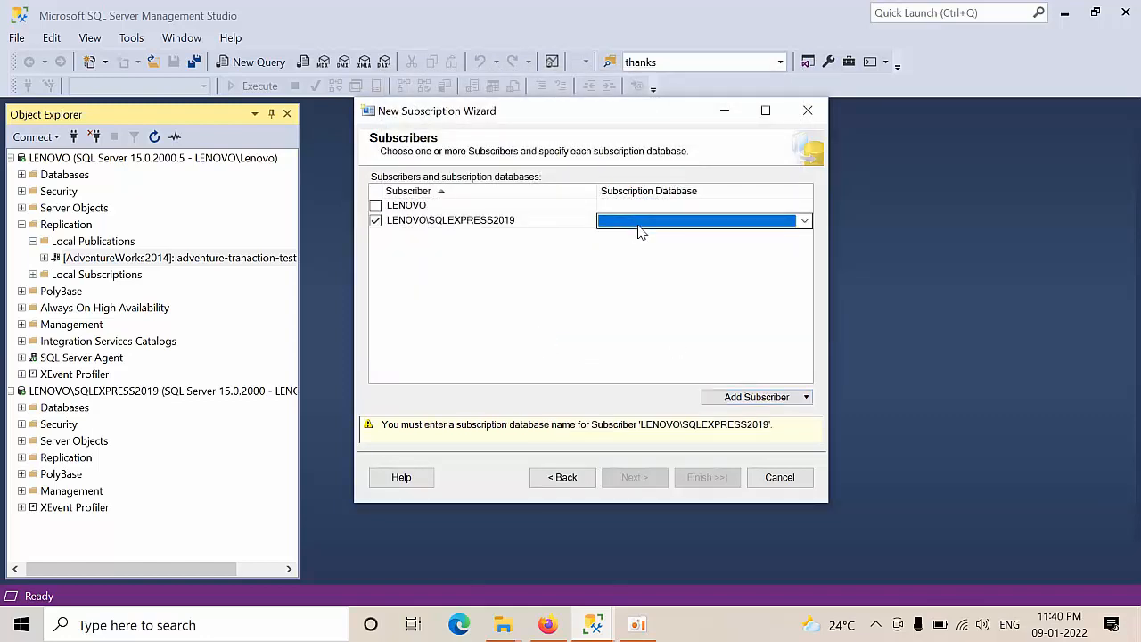
pyautogui.click(638, 226)
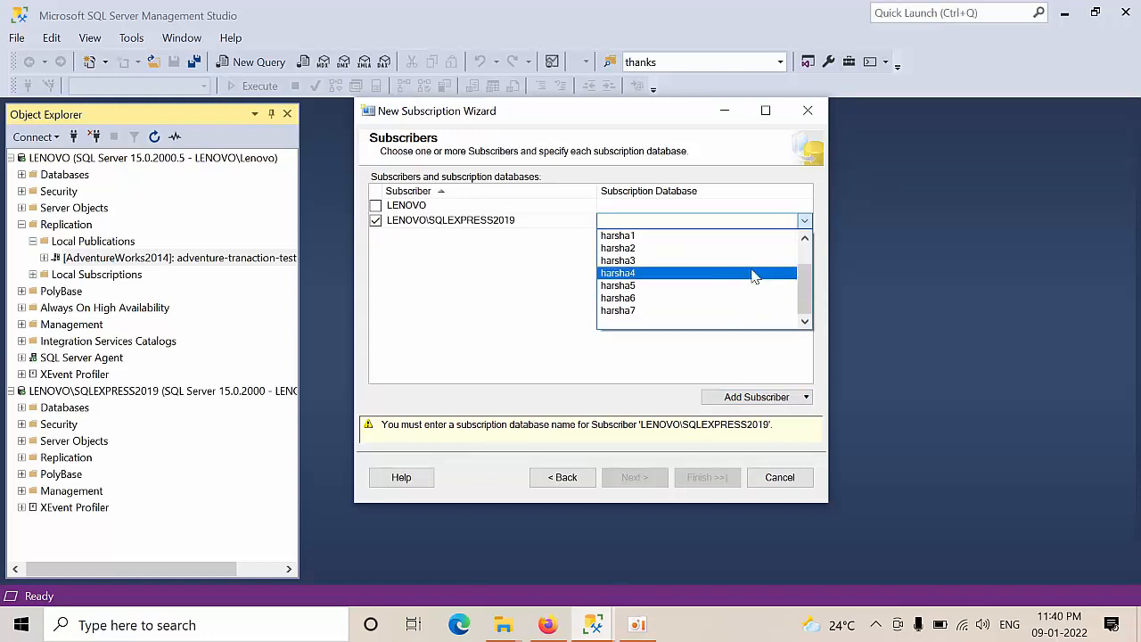
pyautogui.scroll(1, 809, 297)
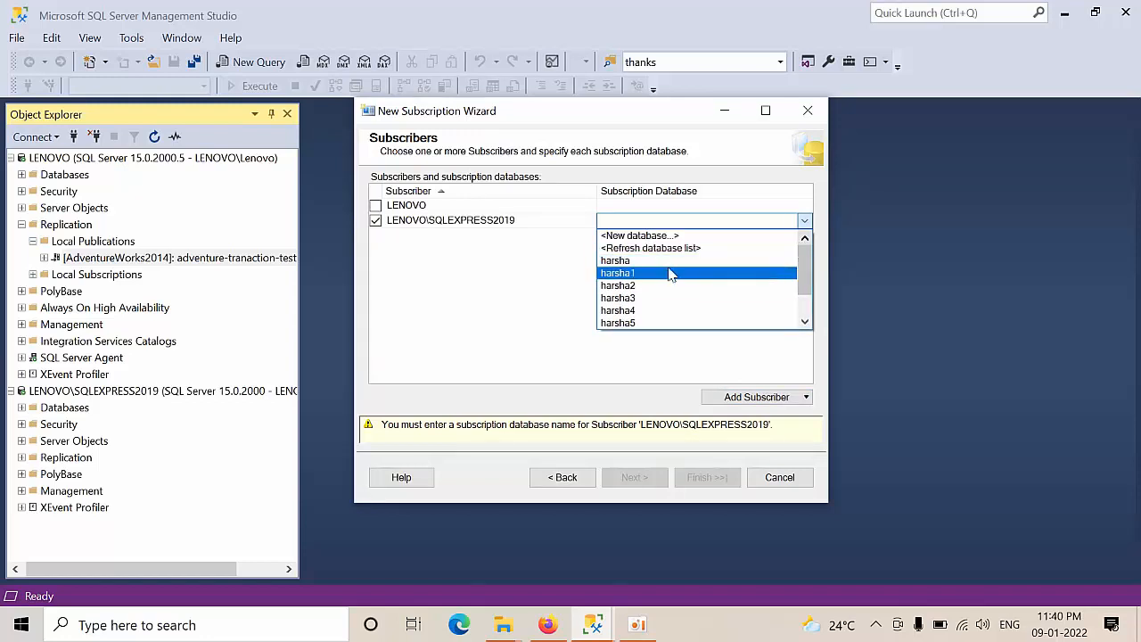
pyautogui.click(638, 261)
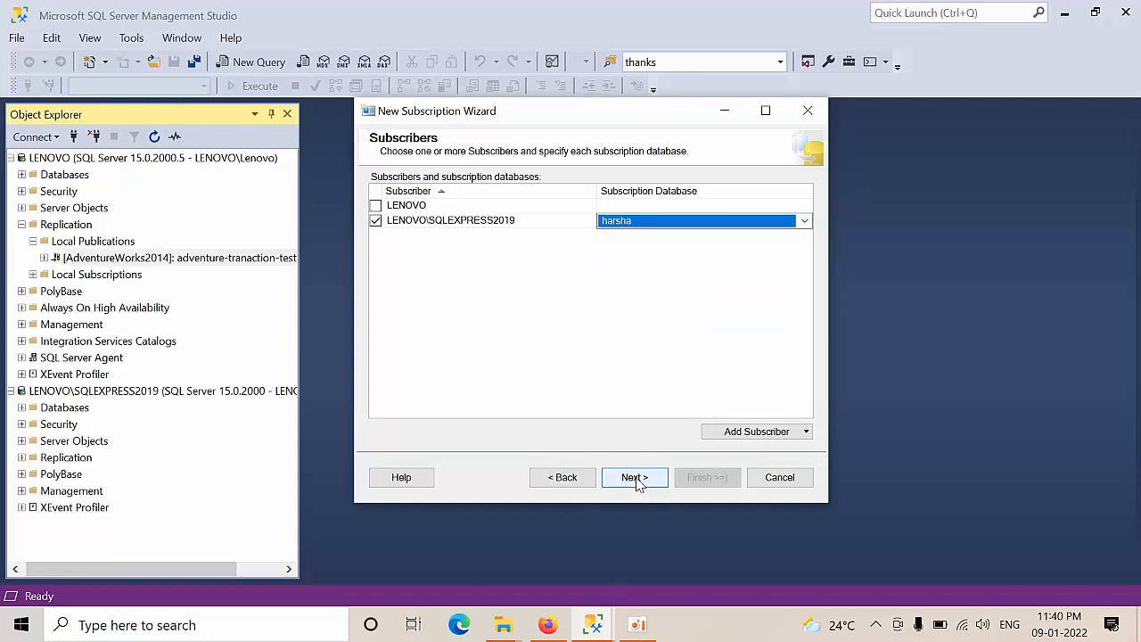
# Step: Check the existing tables of the harsha database on LENOVO\SQLEXPRESS2019 and return to the New Subscription Wizard
pyautogui.doubleClick(62, 407)
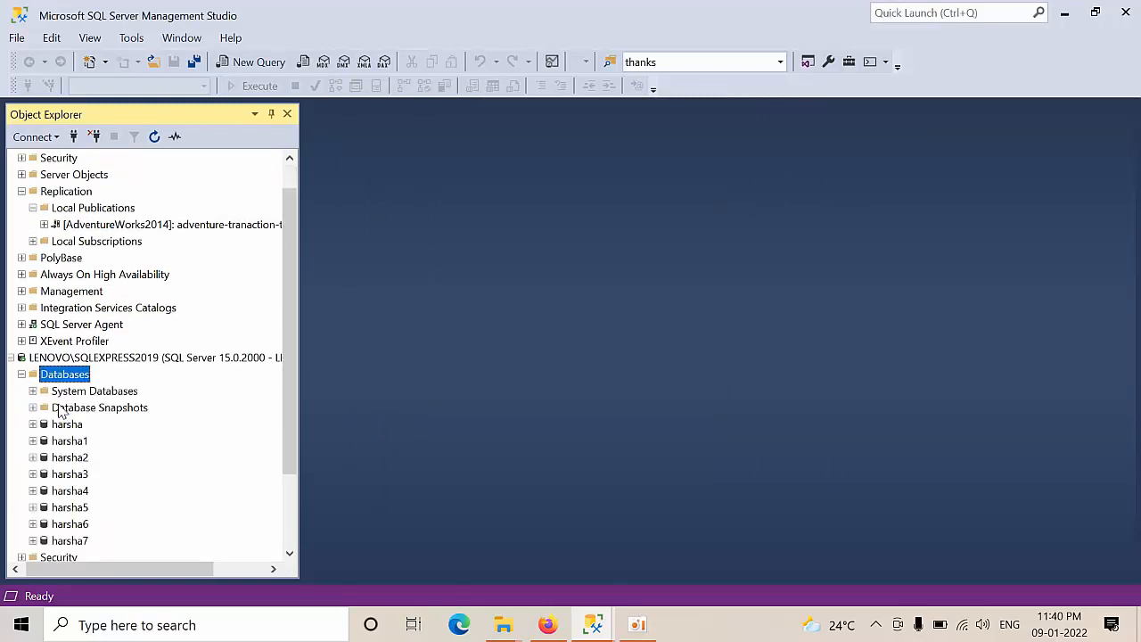
pyautogui.doubleClick(66, 424)
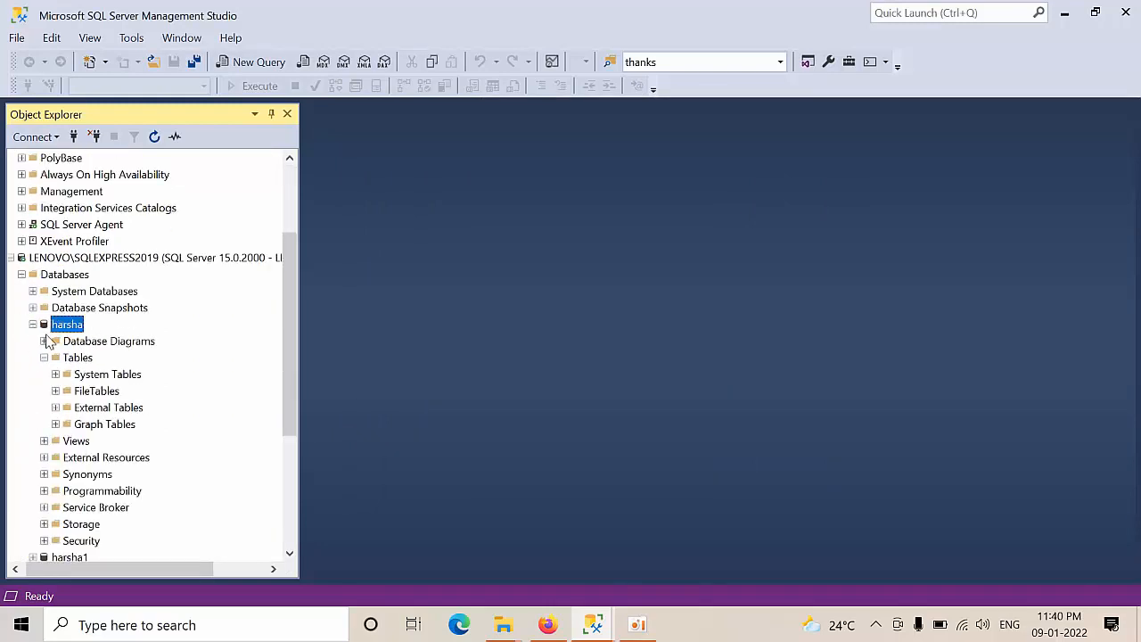
pyautogui.click(34, 324)
pyautogui.moveTo(599, 622)
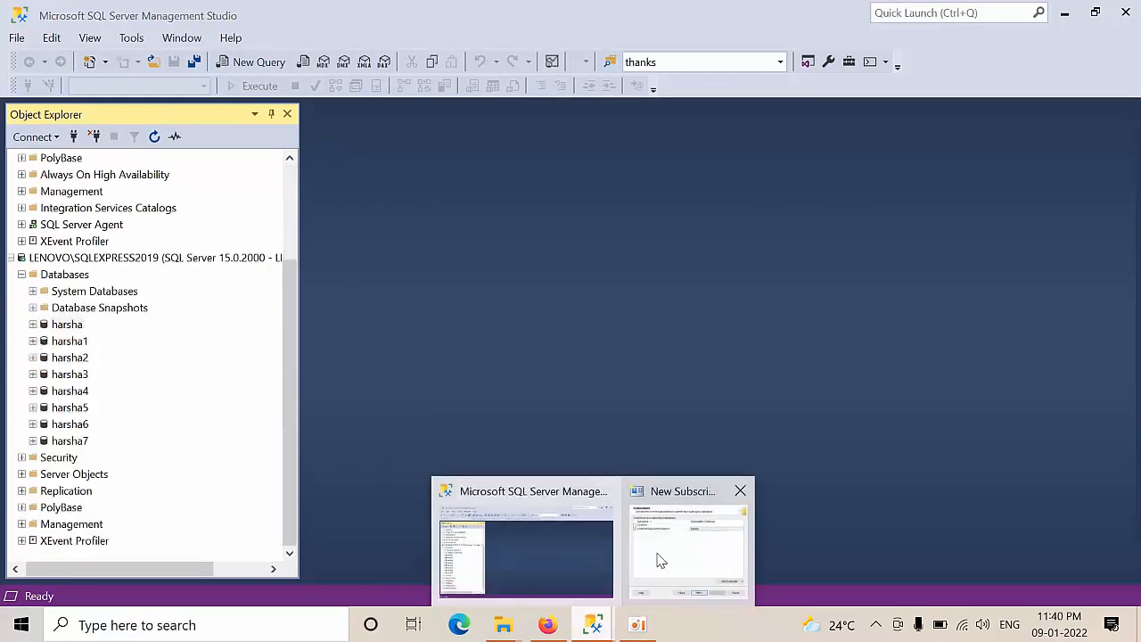
pyautogui.click(660, 560)
# Step: Set the Distribution Agent for LENOVO\SQLEXPRESS2019 to run under the SQL Server Agent service account, impersonating the process account for both connections
pyautogui.click(642, 477)
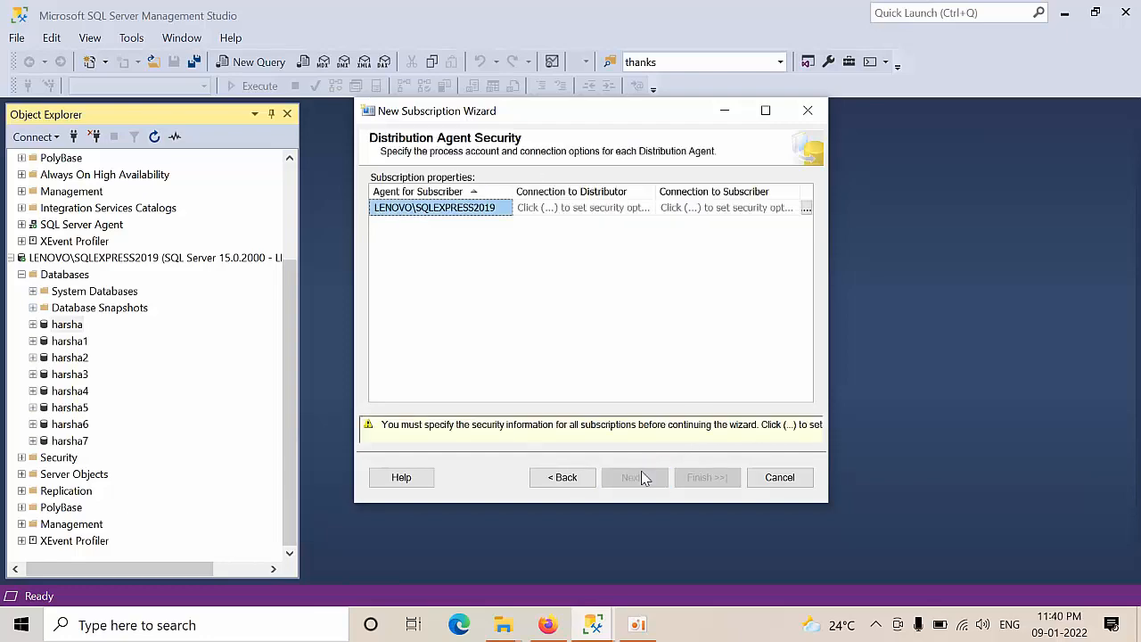
pyautogui.click(806, 208)
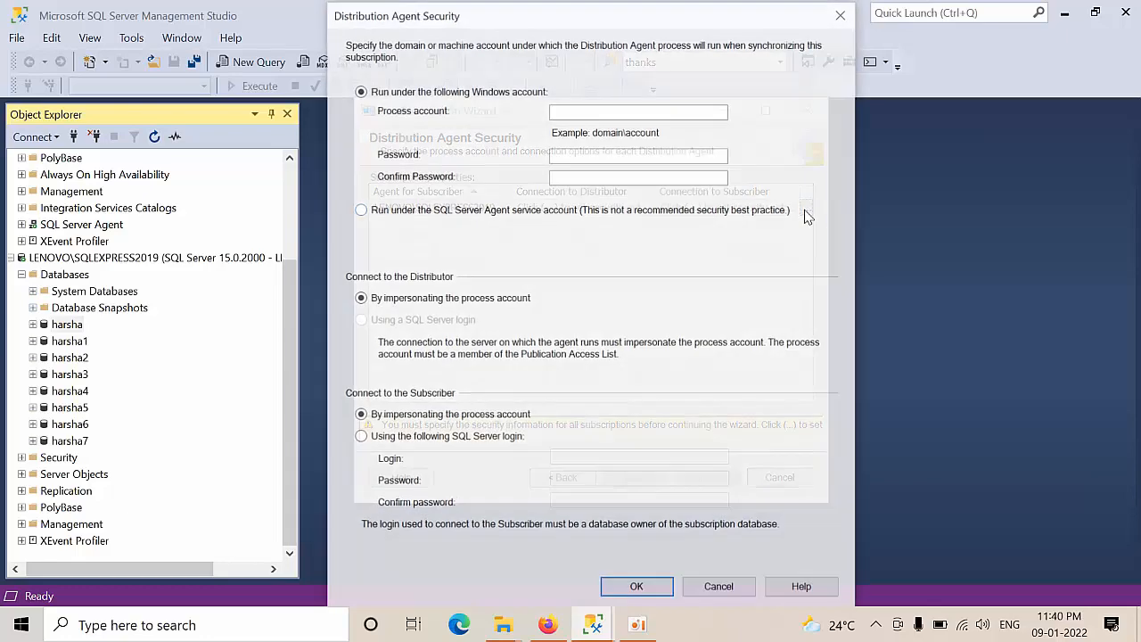
pyautogui.click(490, 215)
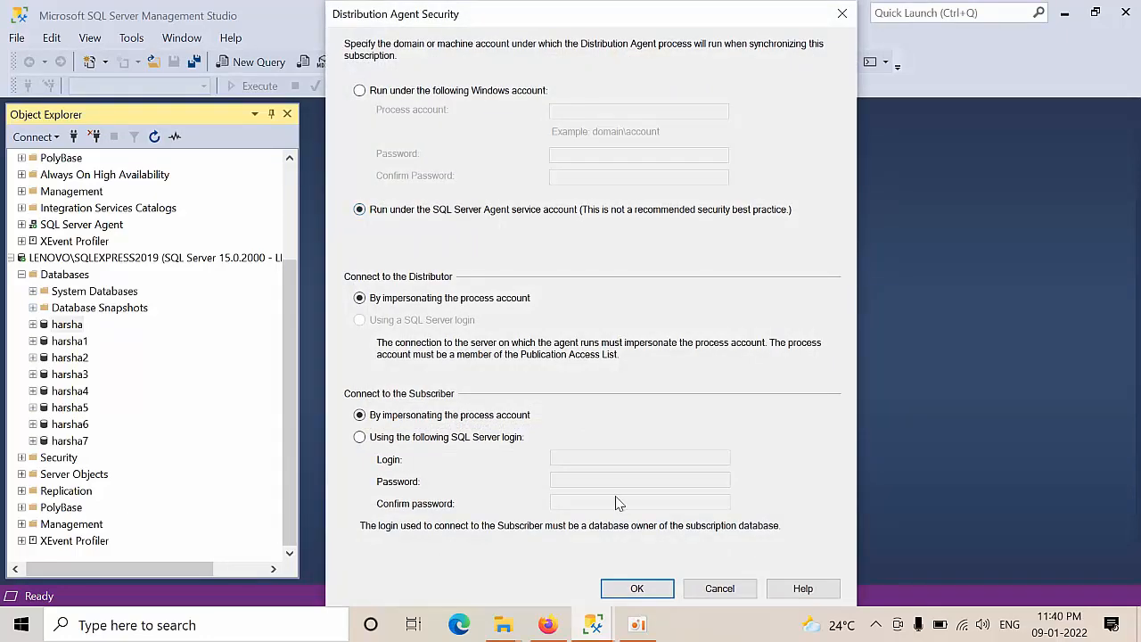
pyautogui.click(636, 588)
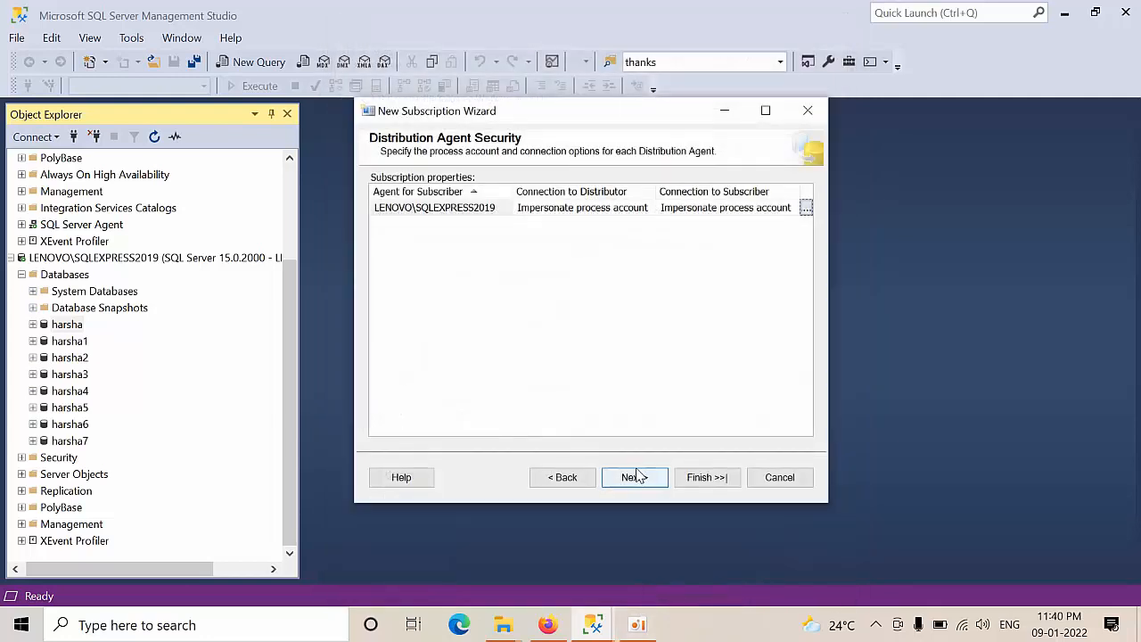
# Step: Create the subscription with a continuously running agent and immediate initialization, without generating a script file, and close the wizard
pyautogui.click(636, 477)
pyautogui.click(636, 477)
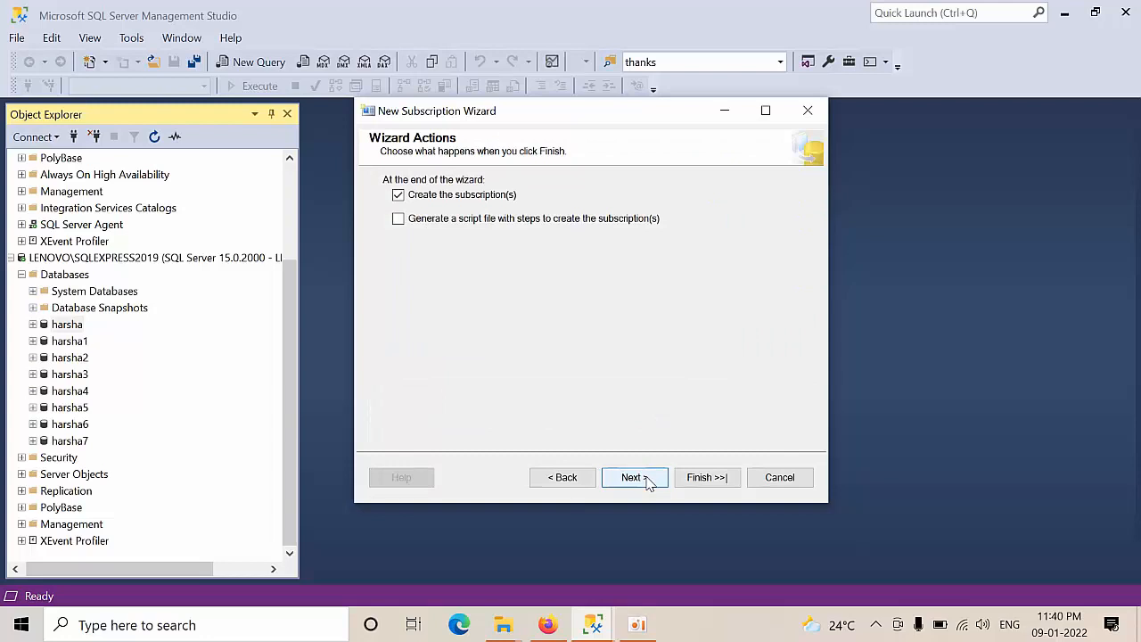
pyautogui.click(648, 478)
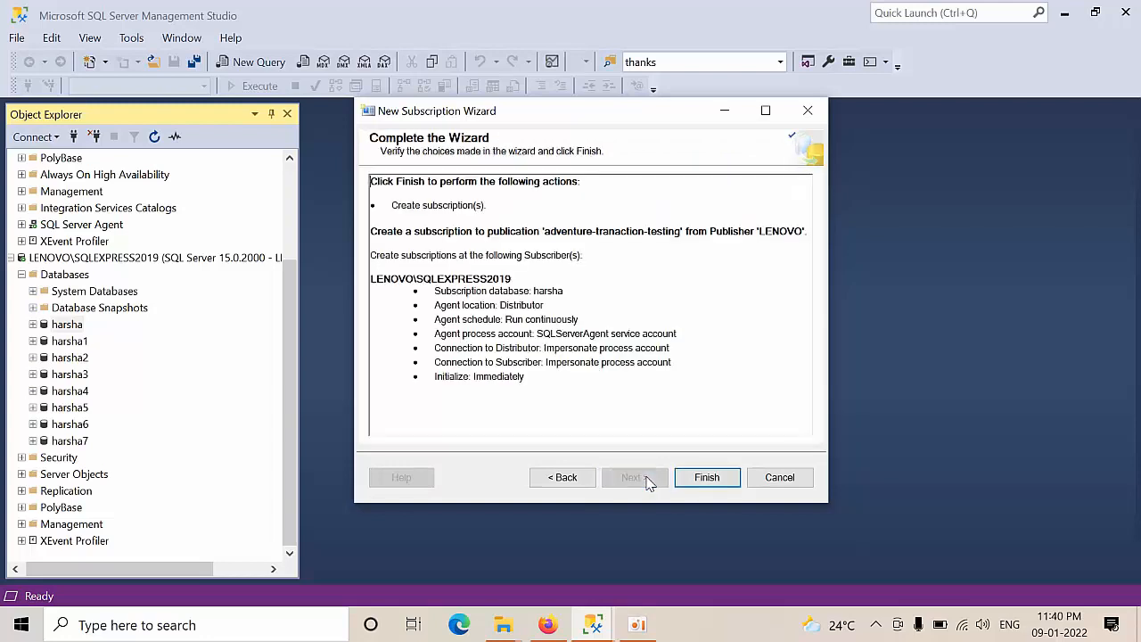
pyautogui.click(705, 479)
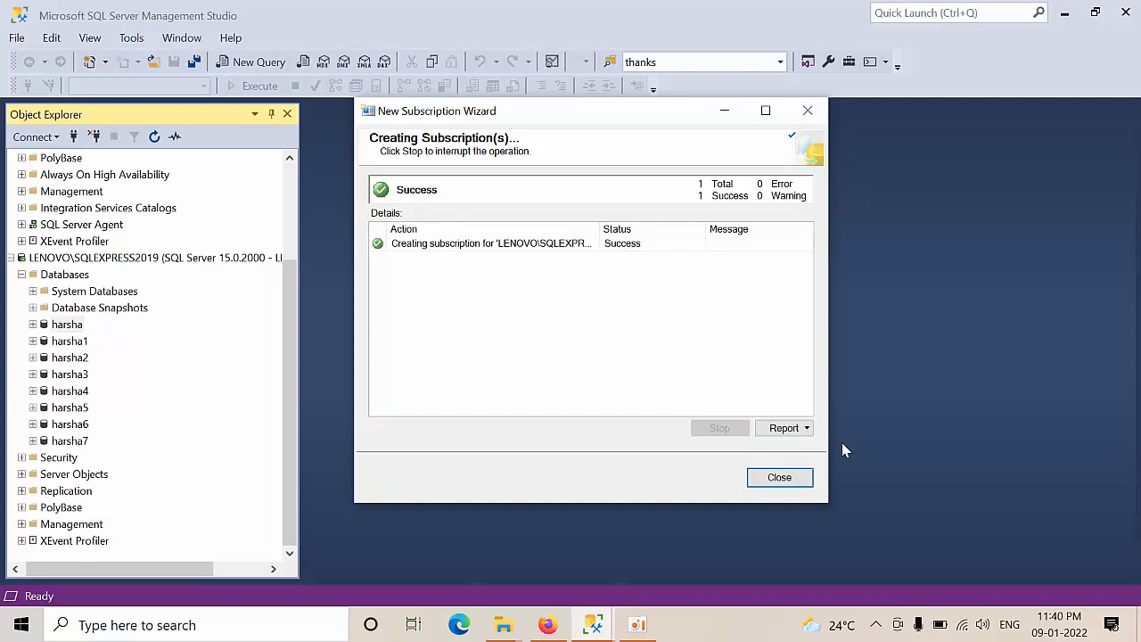
pyautogui.click(779, 478)
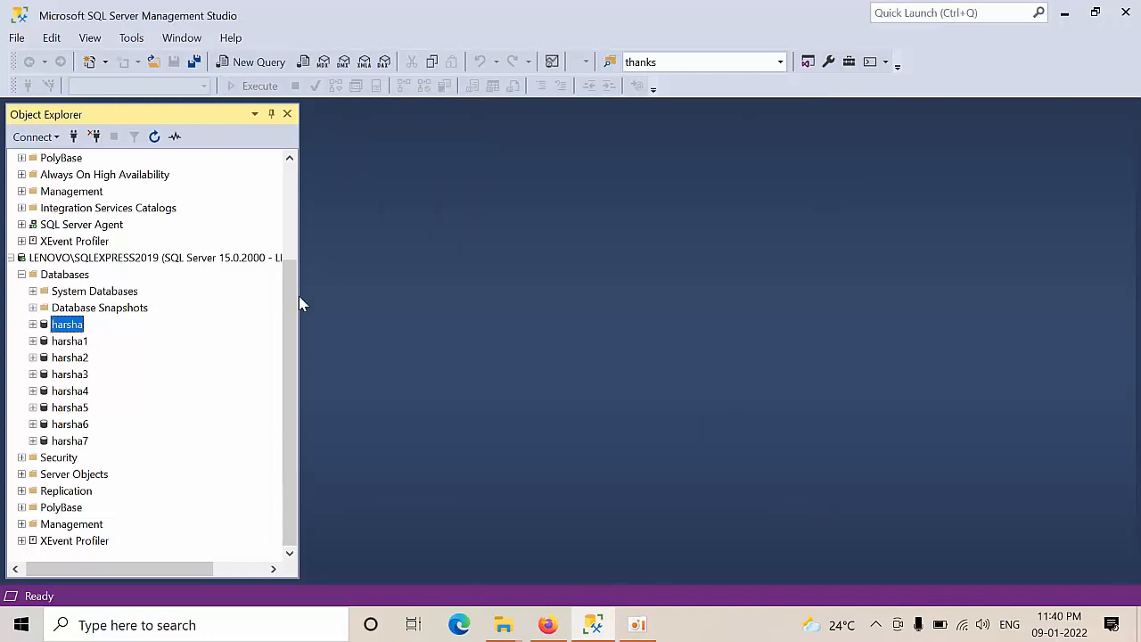
# Step: Refresh both server instances and check the tables of the harsha database on LENOVO\SQLEXPRESS2019 for the replicated Address table
pyautogui.moveTo(289, 293); pyautogui.dragTo(287, 237)
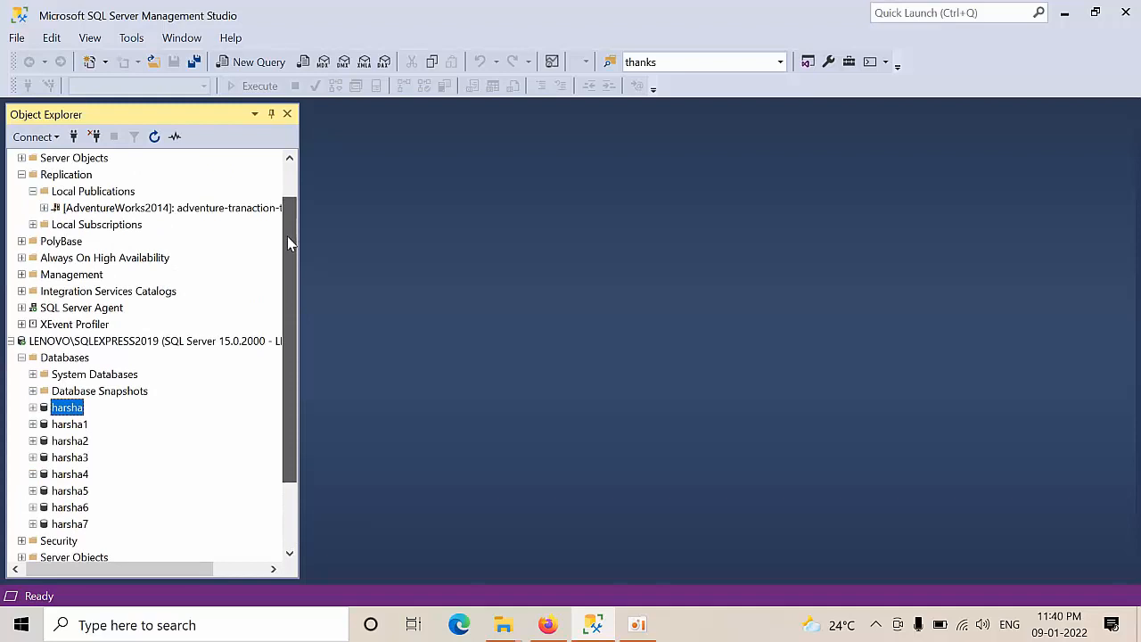
pyautogui.click(82, 344)
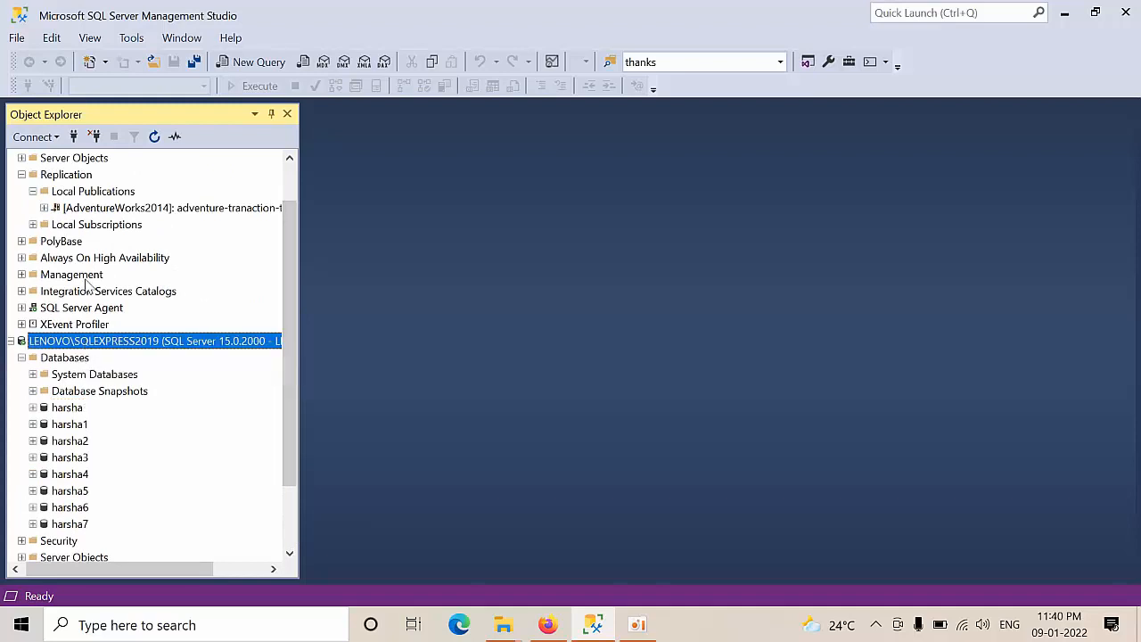
pyautogui.click(155, 137)
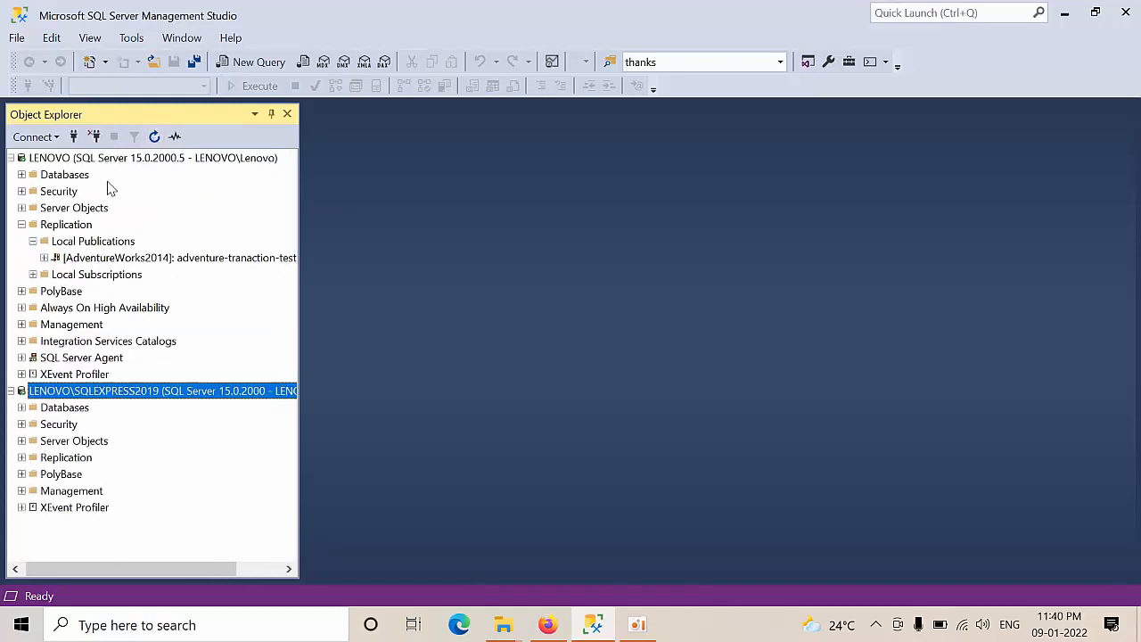
pyautogui.click(105, 158)
pyautogui.click(154, 137)
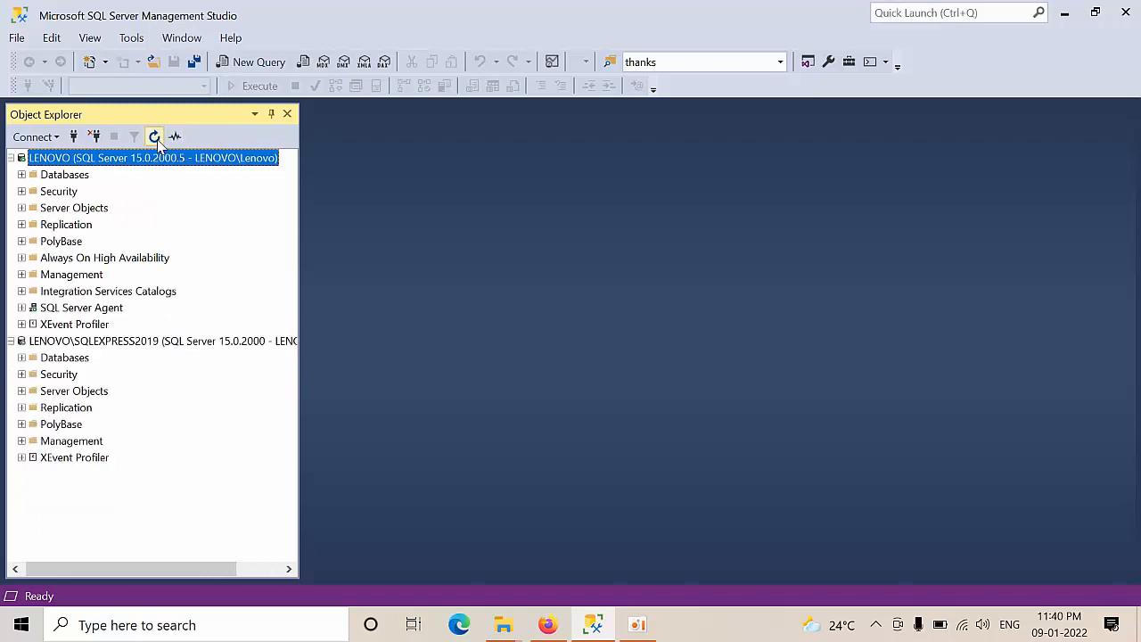
pyautogui.doubleClick(64, 359)
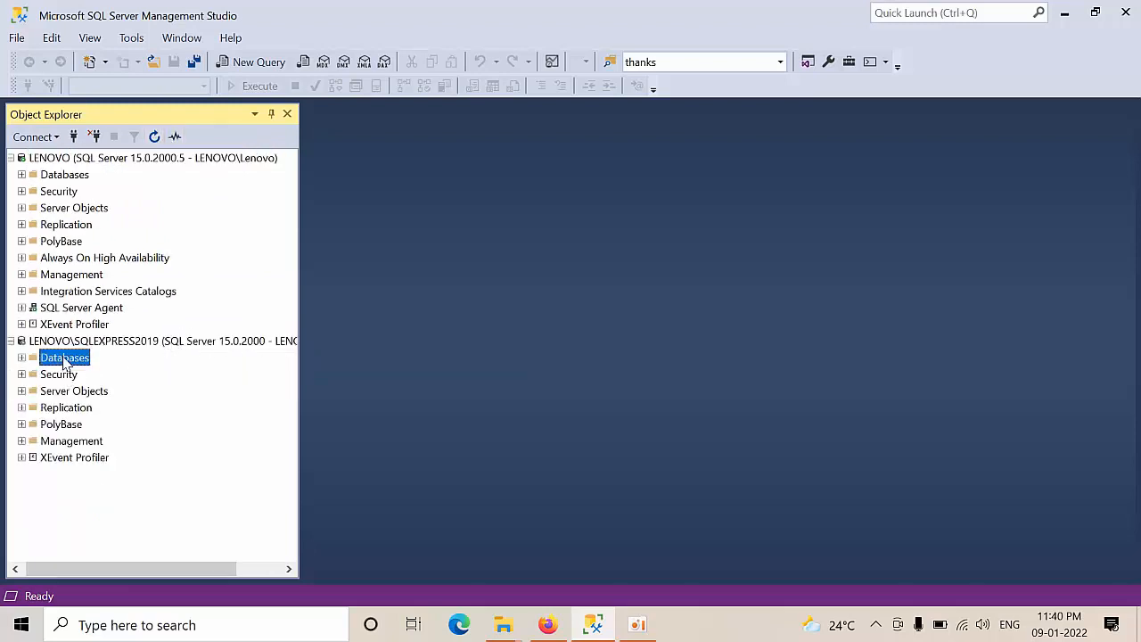
pyautogui.doubleClick(69, 408)
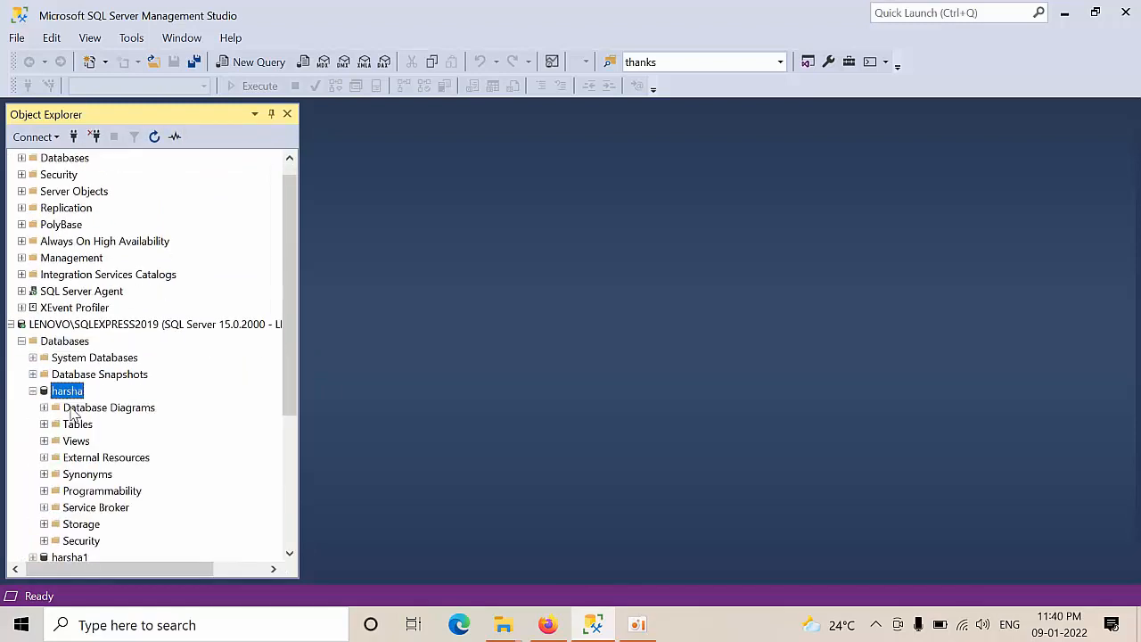
pyautogui.doubleClick(76, 425)
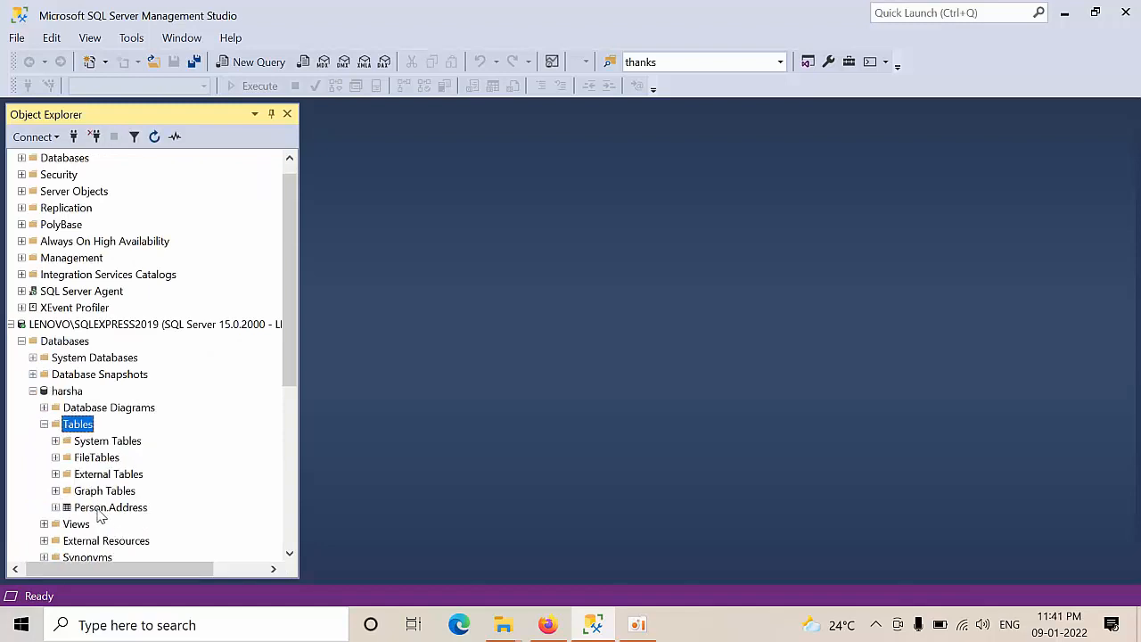
# Step: Review the properties of the LENOVO\SQLEXPRESS2019 harsha subscription under the adventure-tranaction-testing publication on LENOVO
pyautogui.moveTo(289, 242); pyautogui.dragTo(288, 205)
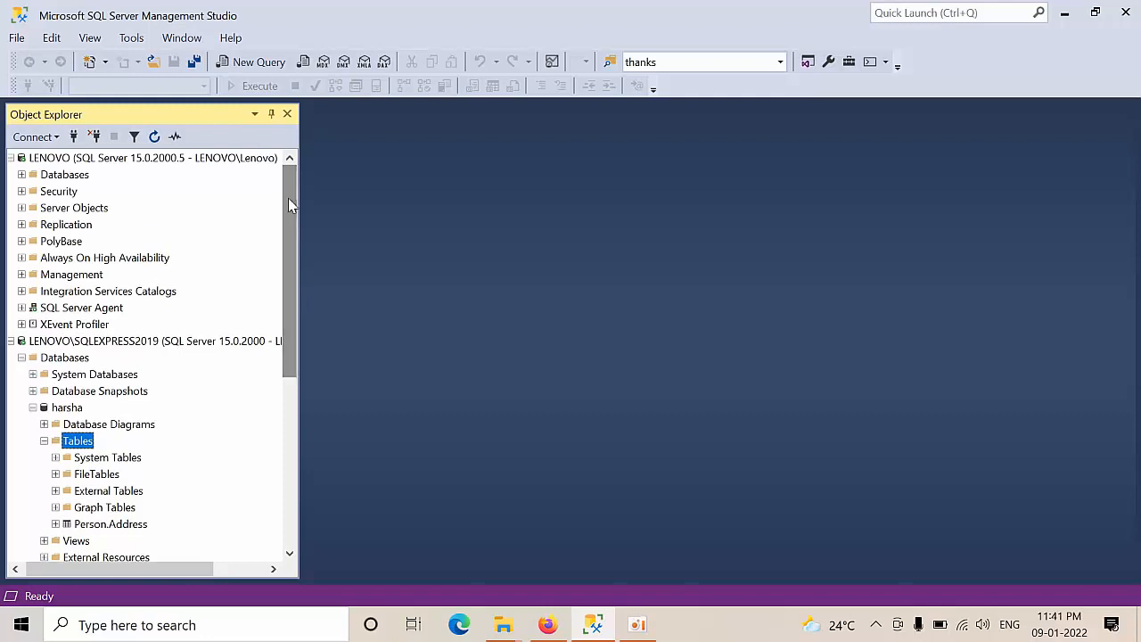
pyautogui.doubleClick(75, 225)
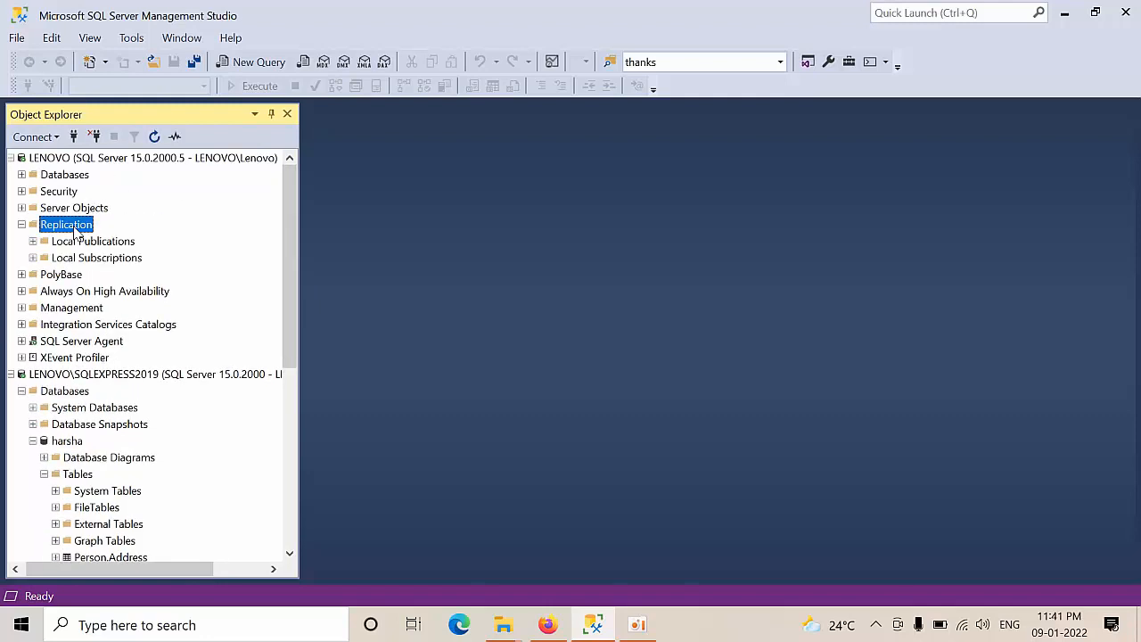
pyautogui.doubleClick(77, 243)
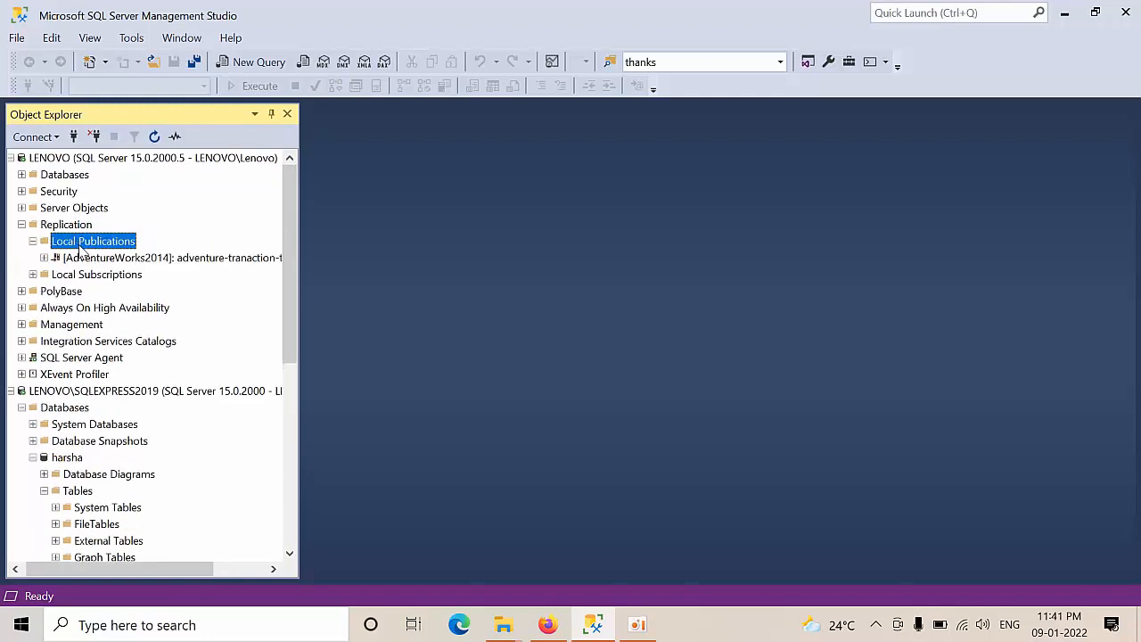
pyautogui.rightClick(93, 259)
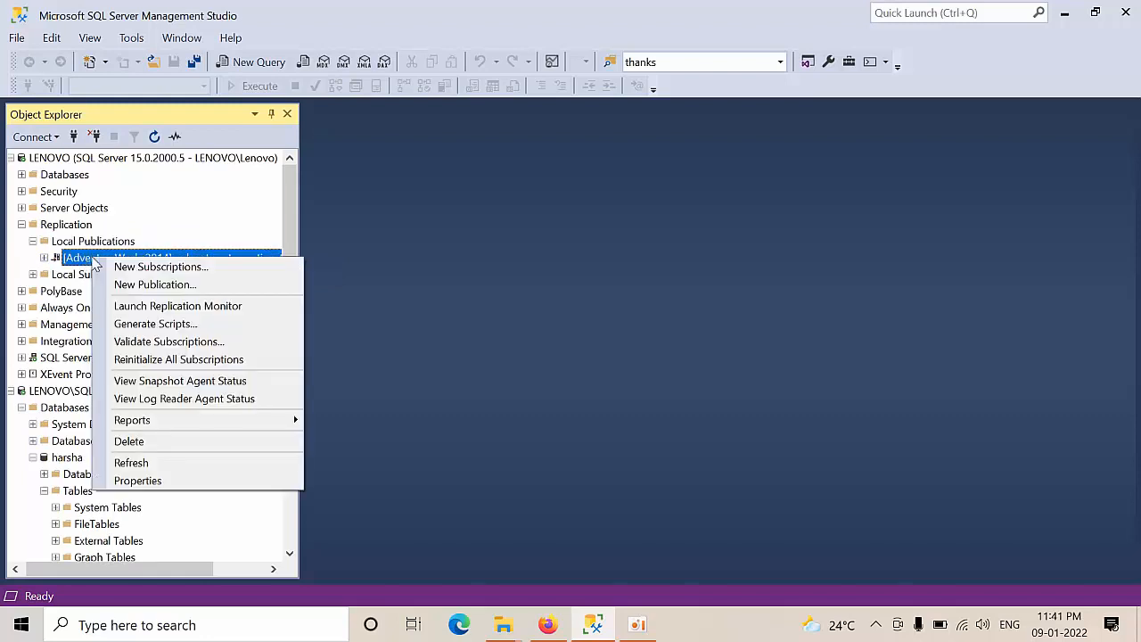
pyautogui.rightClick(83, 243)
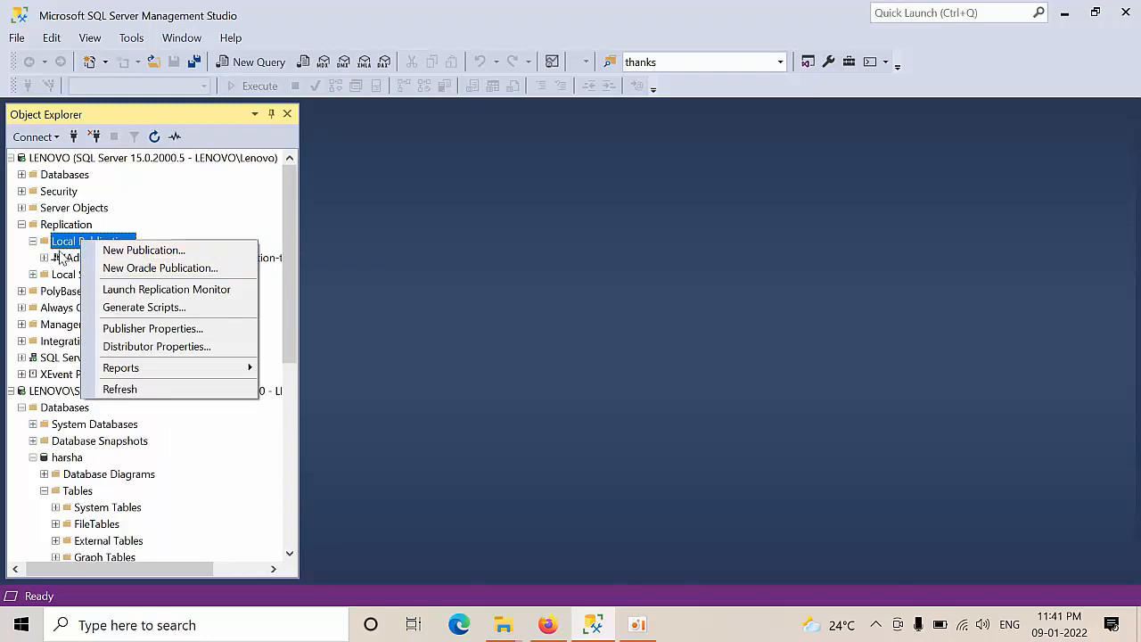
pyautogui.doubleClick(60, 260)
pyautogui.rightClick(114, 273)
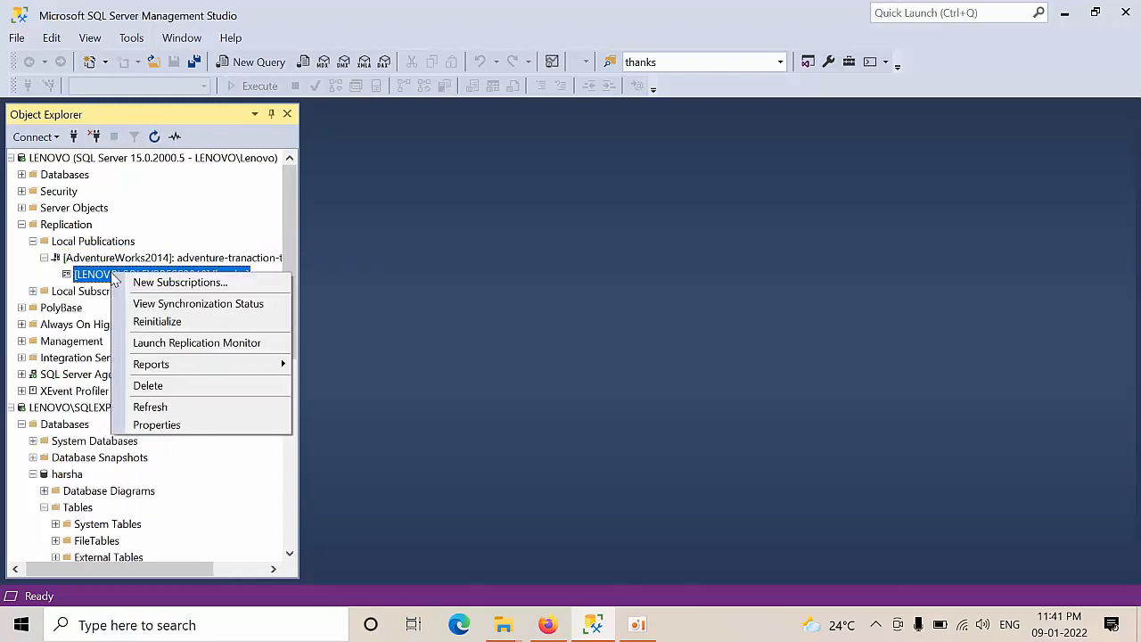
pyautogui.click(172, 425)
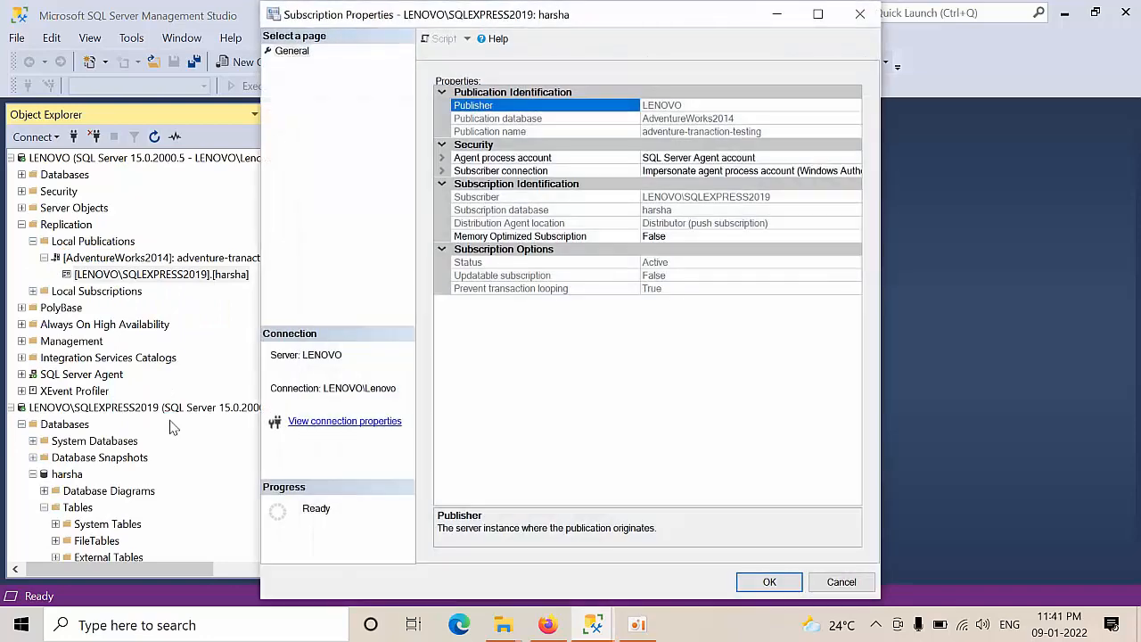
pyautogui.click(860, 14)
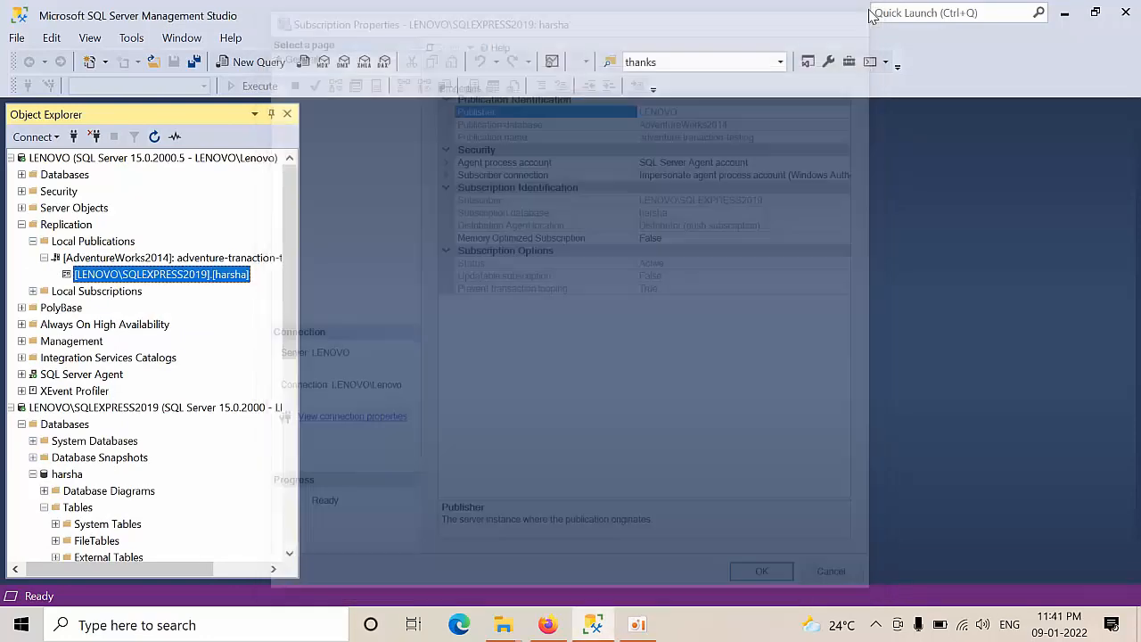
# Step: Add the AddressType (Person) table to the articles of the adventure-tranaction-testing publication, listing unchecked articles as well
pyautogui.click(177, 258)
pyautogui.rightClick(176, 258)
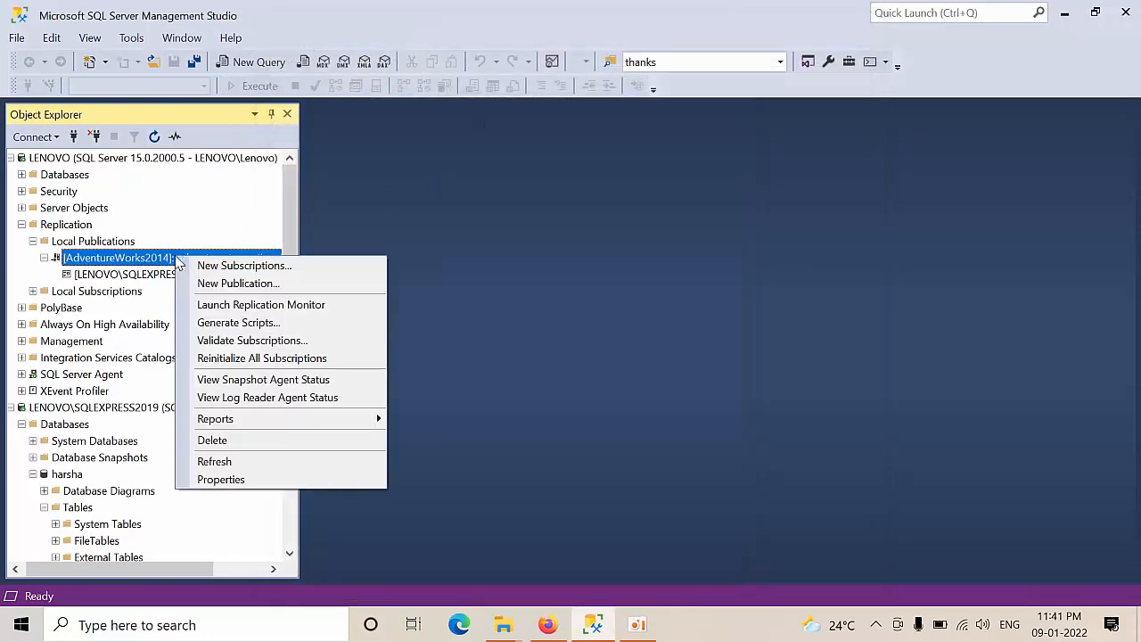
pyautogui.click(238, 481)
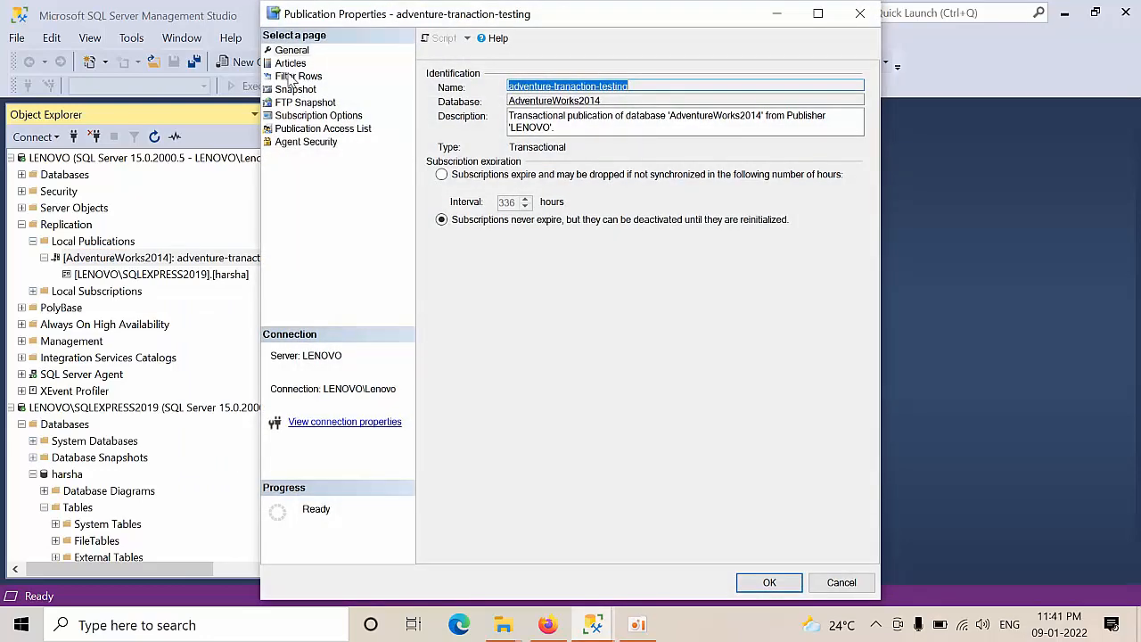
pyautogui.click(291, 64)
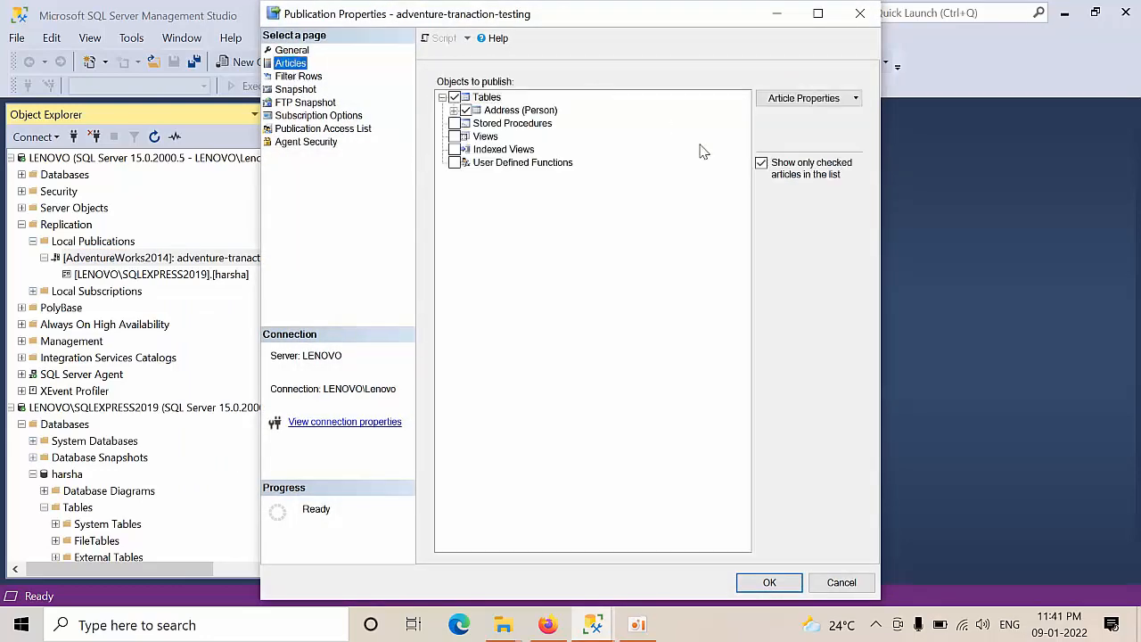
pyautogui.click(765, 168)
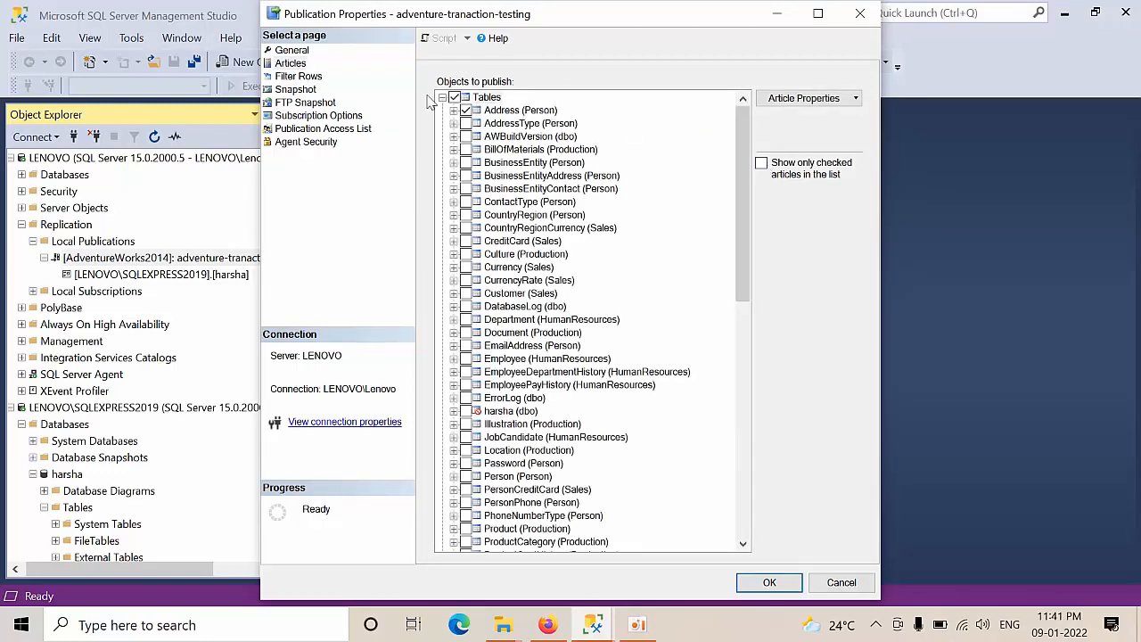
pyautogui.click(466, 124)
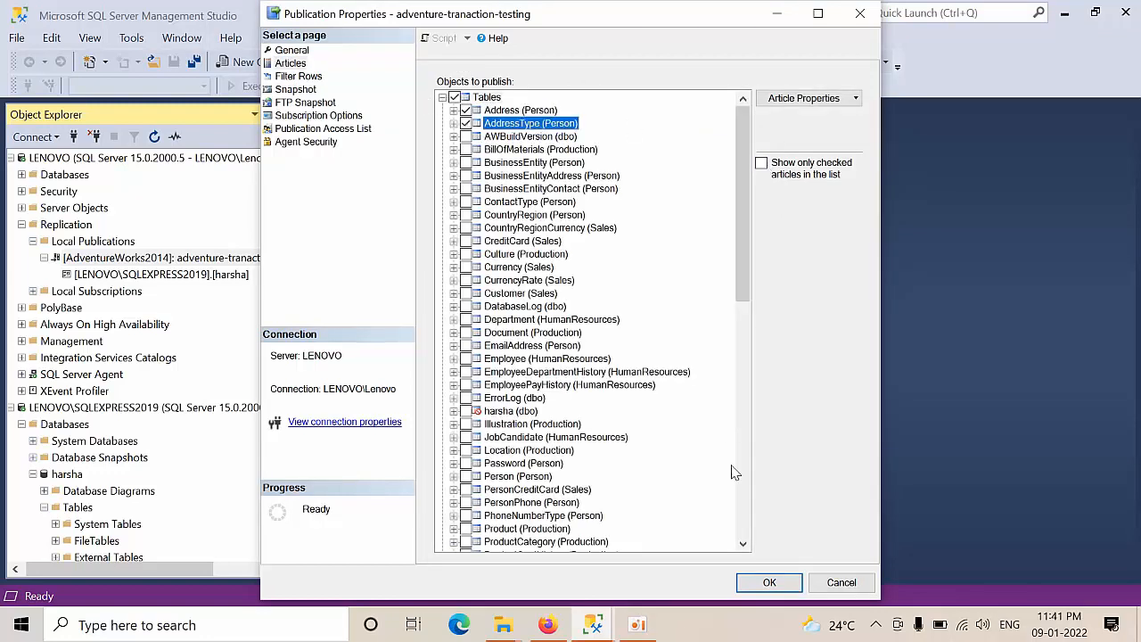
pyautogui.click(777, 584)
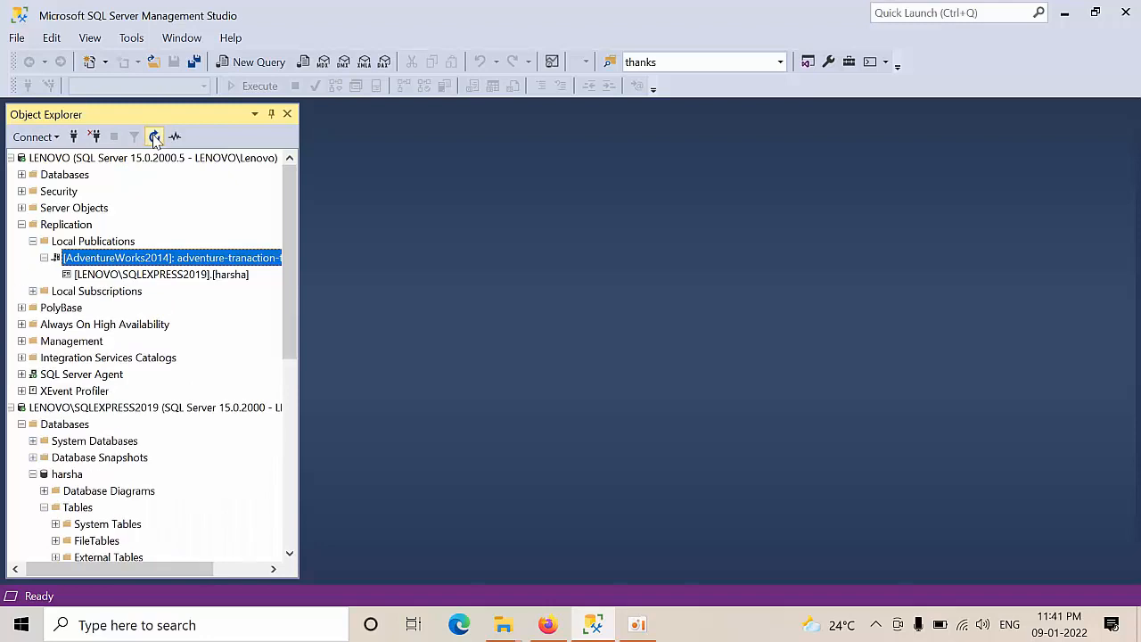
# Step: View the synchronization status of the LENOVO\SQLEXPRESS2019 harsha subscription and close it
pyautogui.rightClick(175, 276)
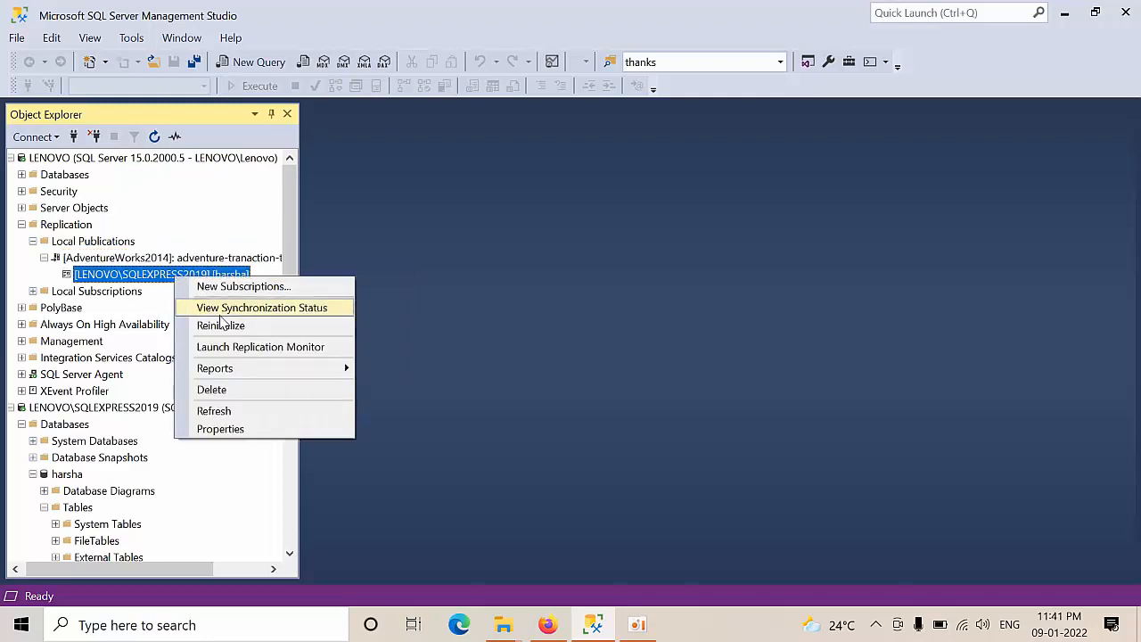
pyautogui.click(221, 314)
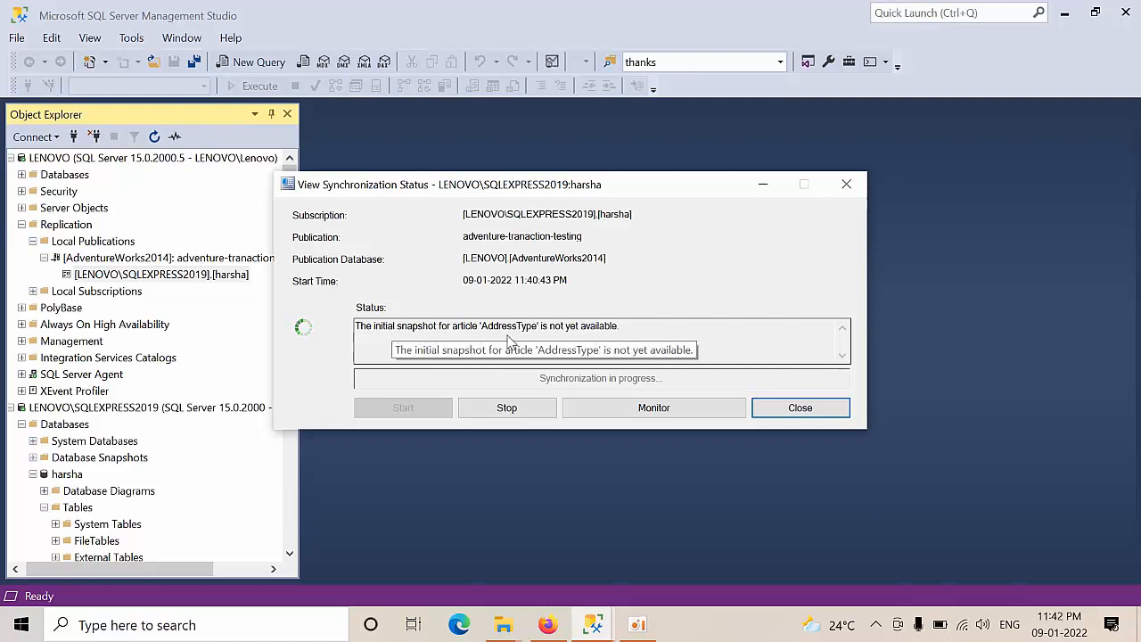
pyautogui.click(796, 410)
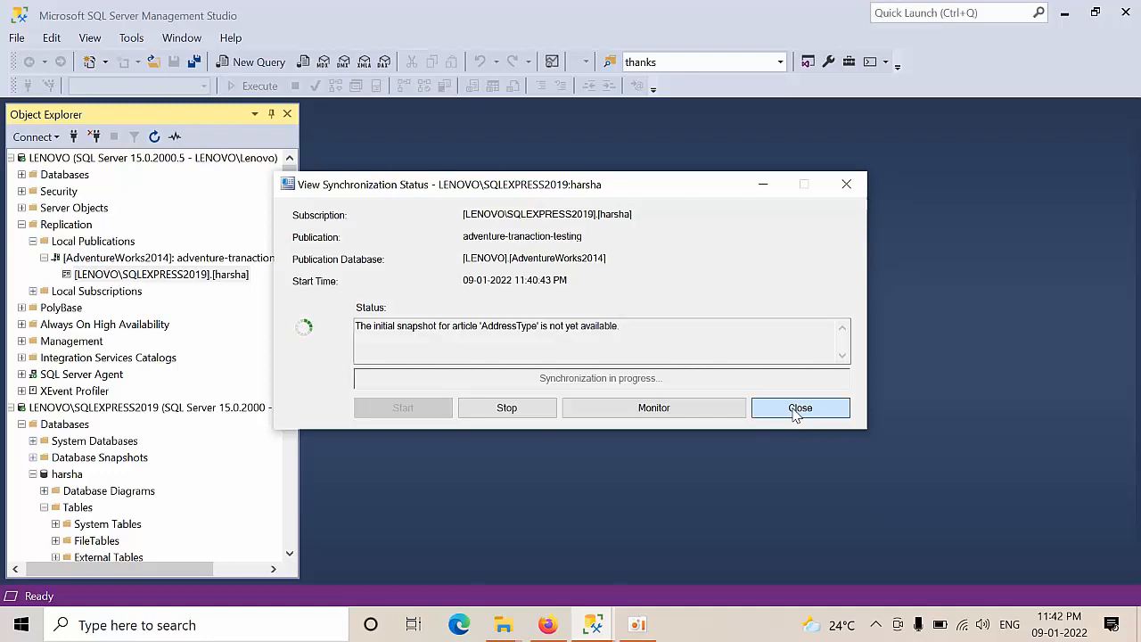
# Step: Close the synchronization status and query the top 1000 rows of Person.Address in the harsha database on LENOVO\SQLEXPRESS2019
pyautogui.click(796, 410)
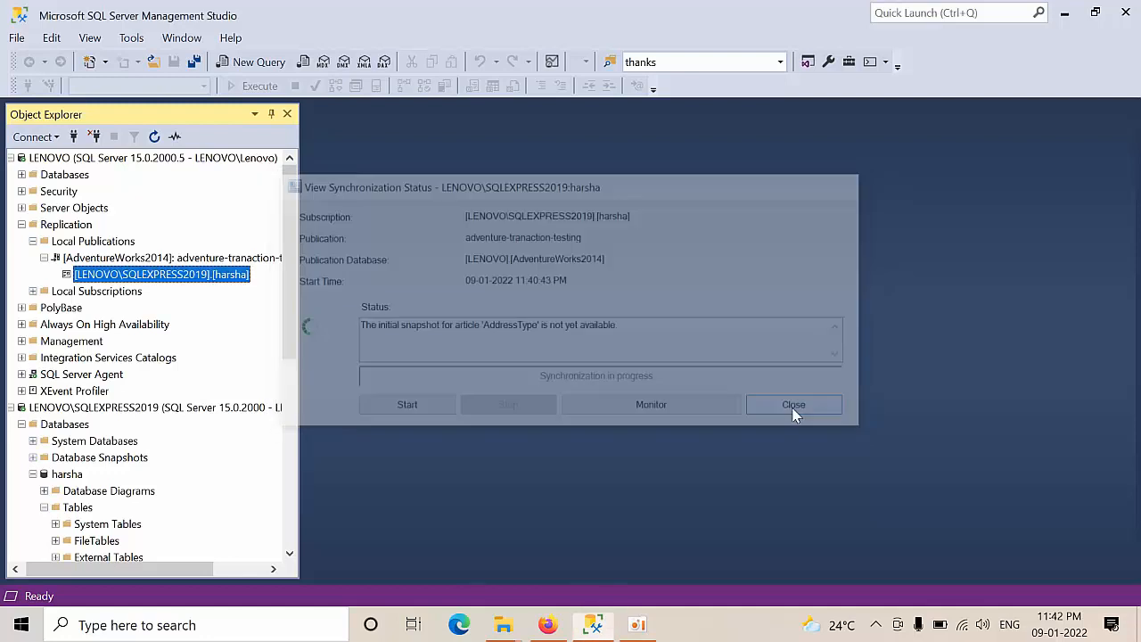
pyautogui.moveTo(298, 265); pyautogui.dragTo(295, 352)
pyautogui.click(103, 411)
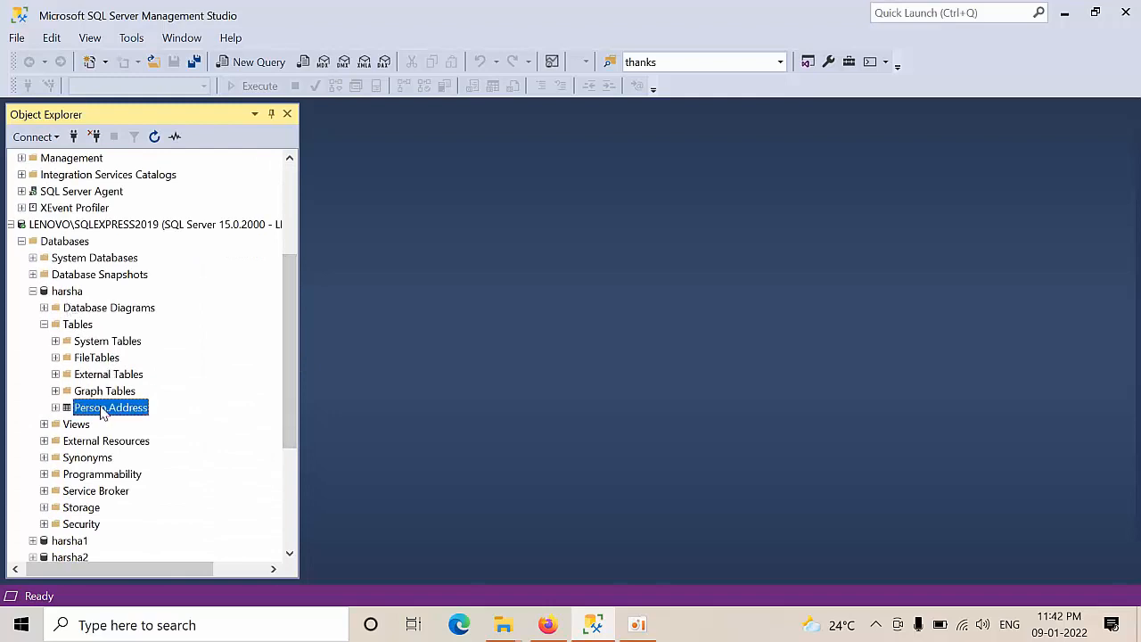
pyautogui.rightClick(104, 411)
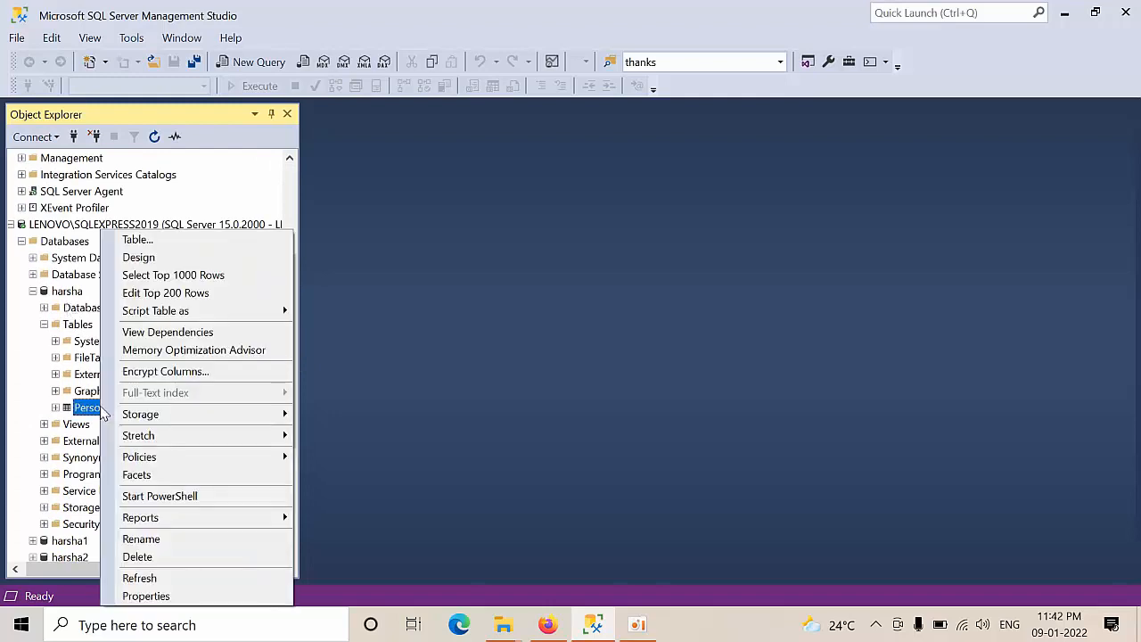
pyautogui.click(168, 274)
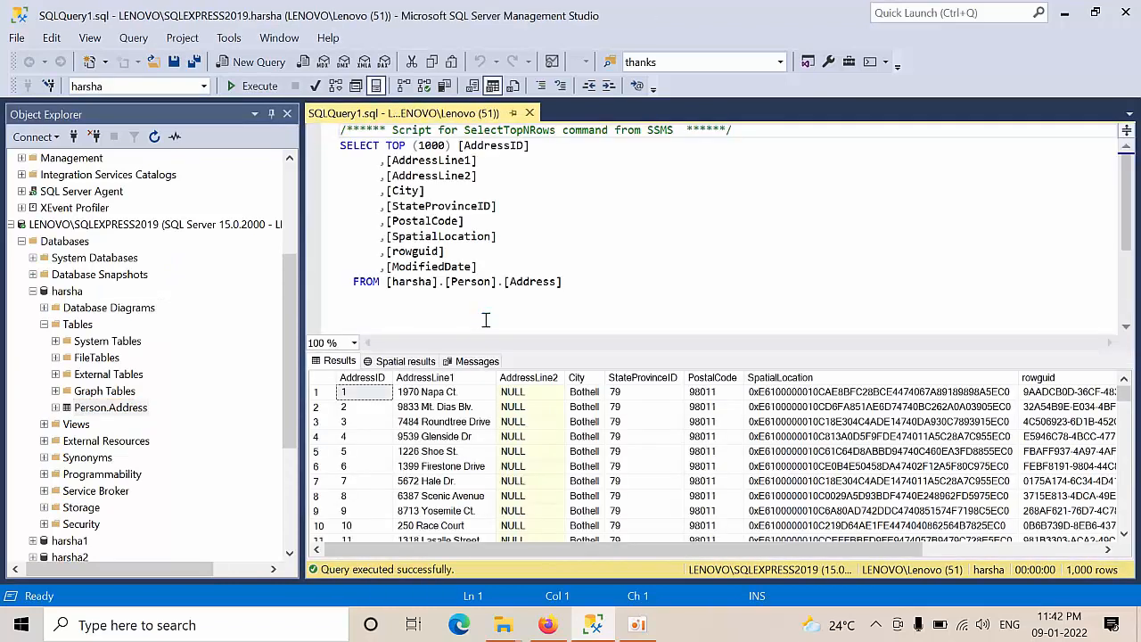
pyautogui.click(445, 393)
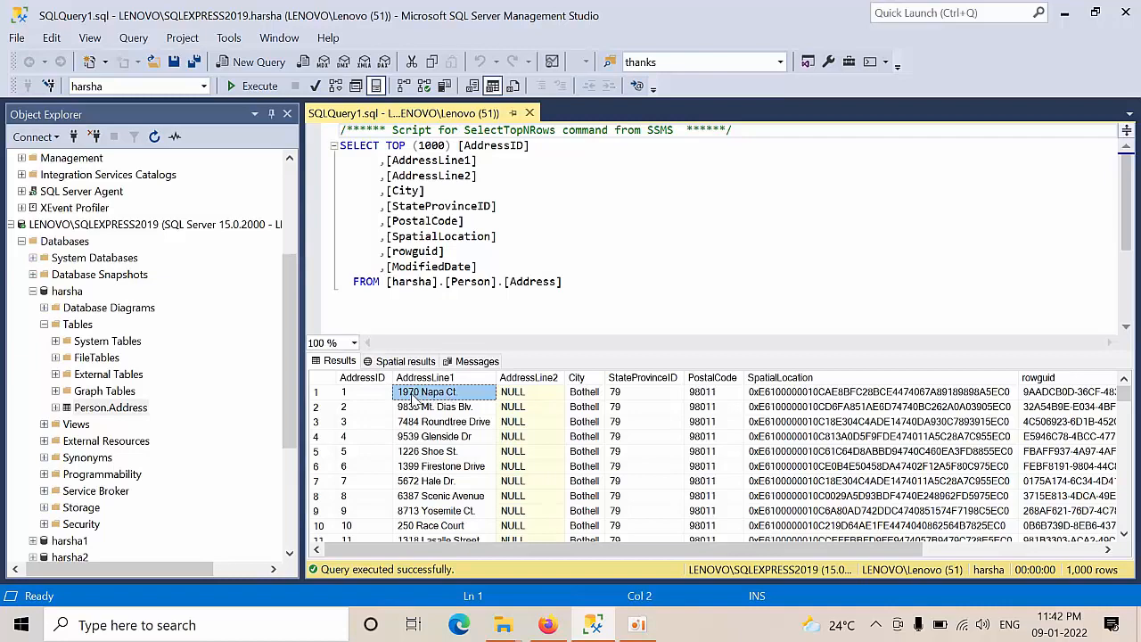
# Step: Open the top 200 rows of the Person.Address table in AdventureWorks2014 on LENOVO for editing
pyautogui.moveTo(292, 261); pyautogui.dragTo(291, 171)
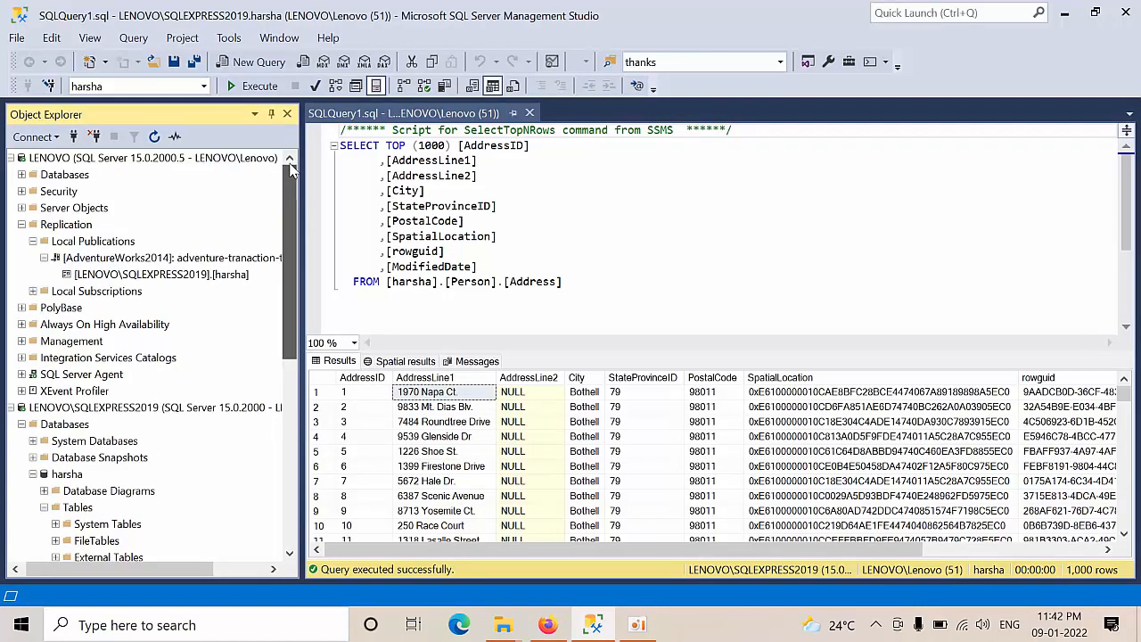
pyautogui.doubleClick(66, 176)
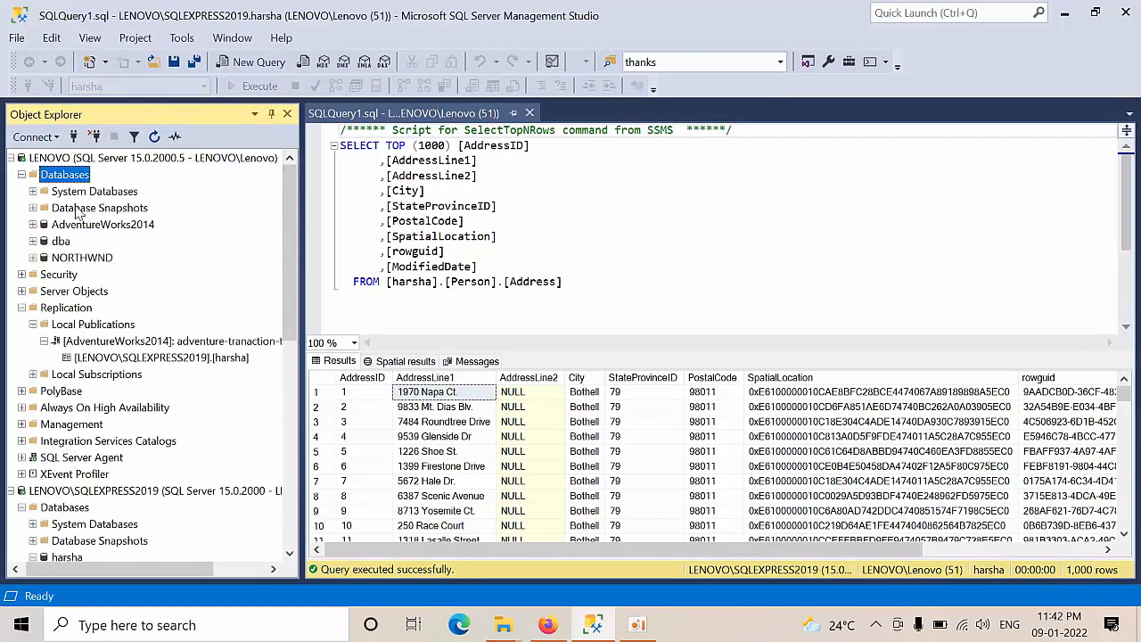
pyautogui.doubleClick(89, 226)
pyautogui.click(78, 259)
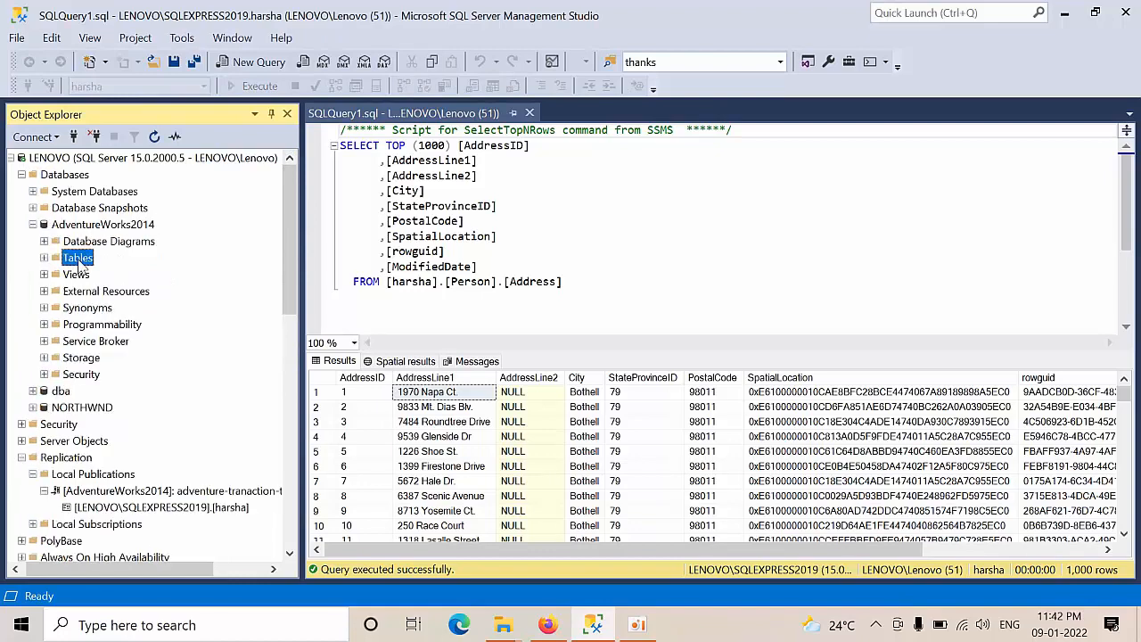
pyautogui.doubleClick(79, 259)
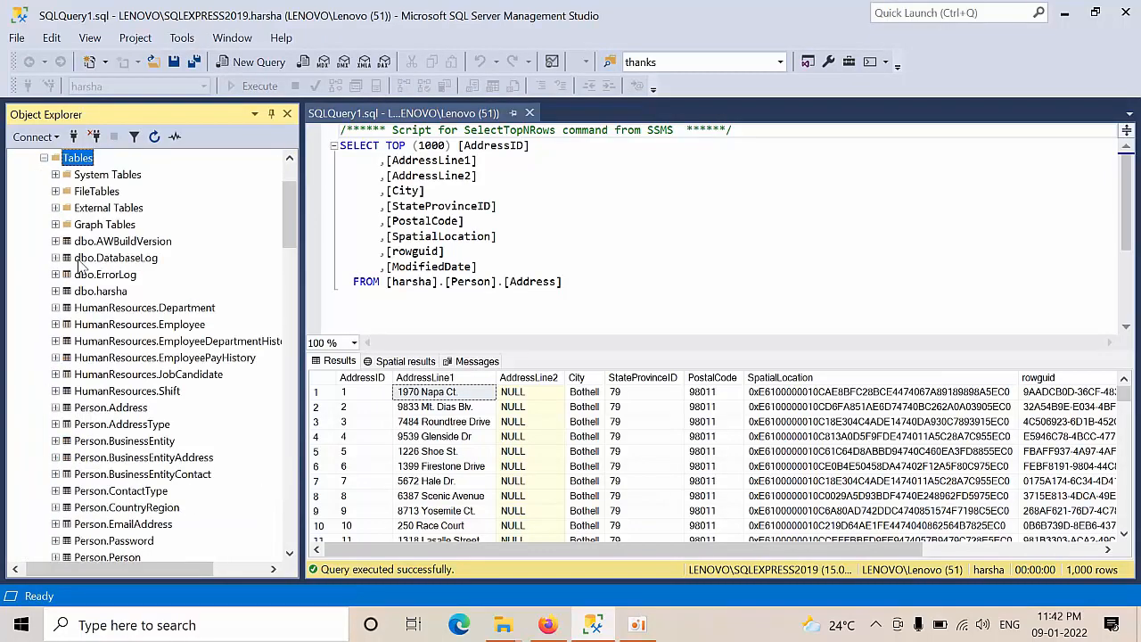
pyautogui.click(107, 310)
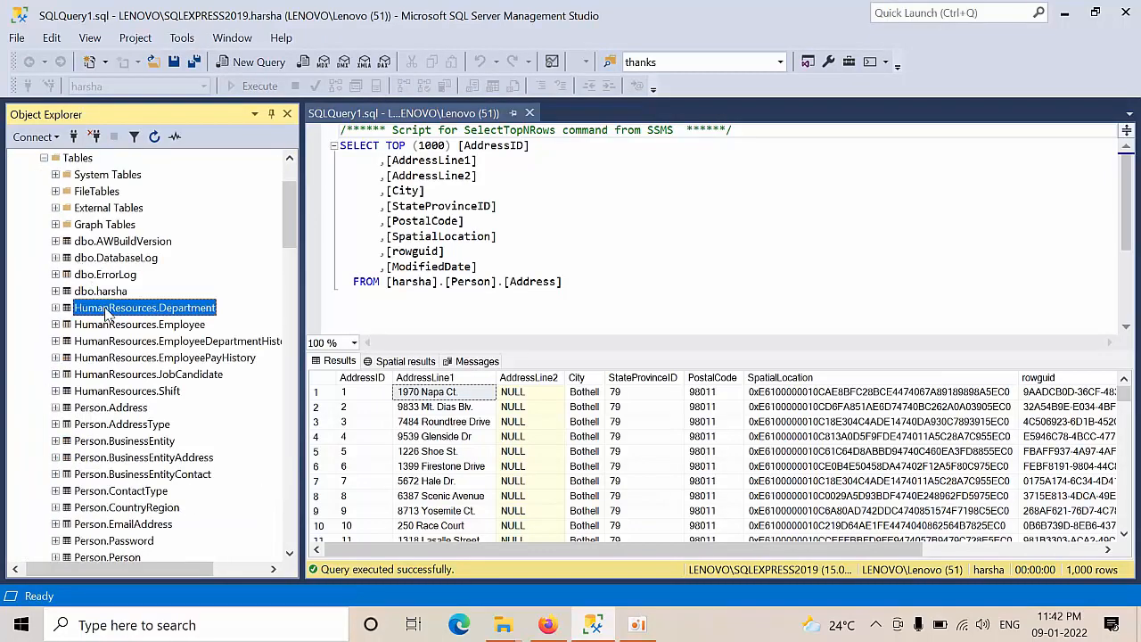
pyautogui.rightClick(137, 408)
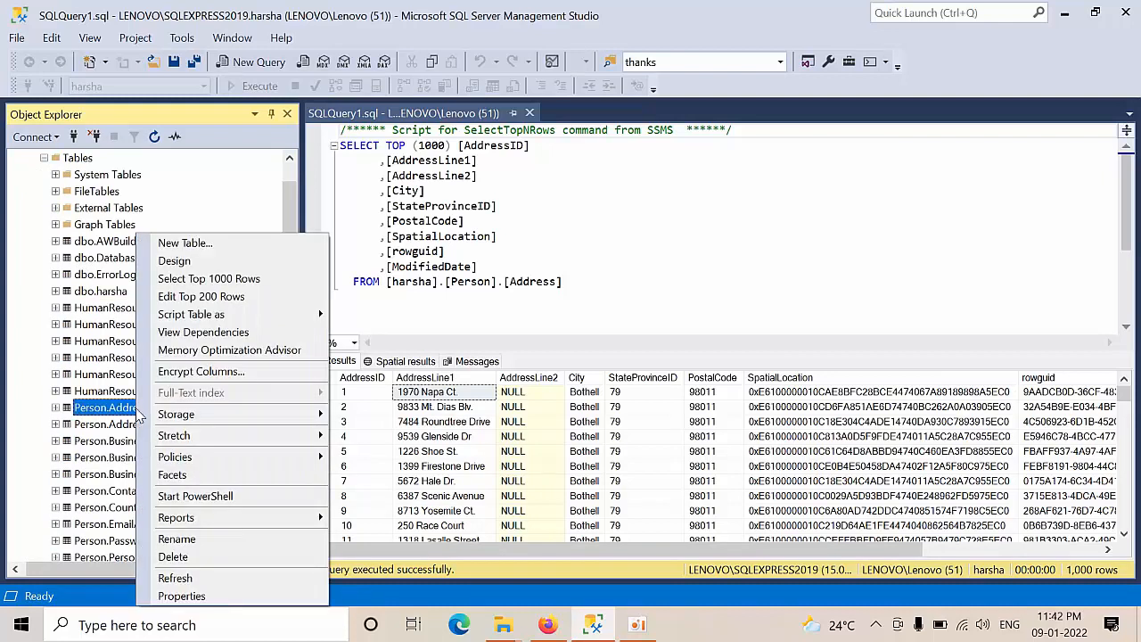
pyautogui.click(210, 295)
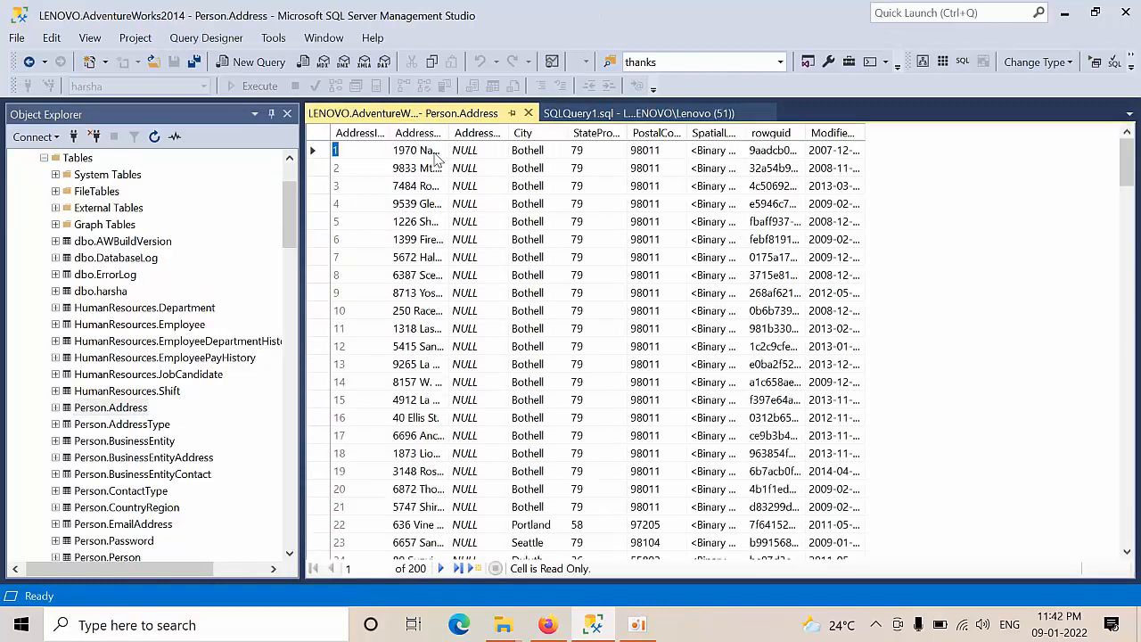
# Step: Set AddressLine1 of the row with AddressID 1 to hyderabad and close the table editor
pyautogui.click(431, 154)
pyautogui.click(431, 153)
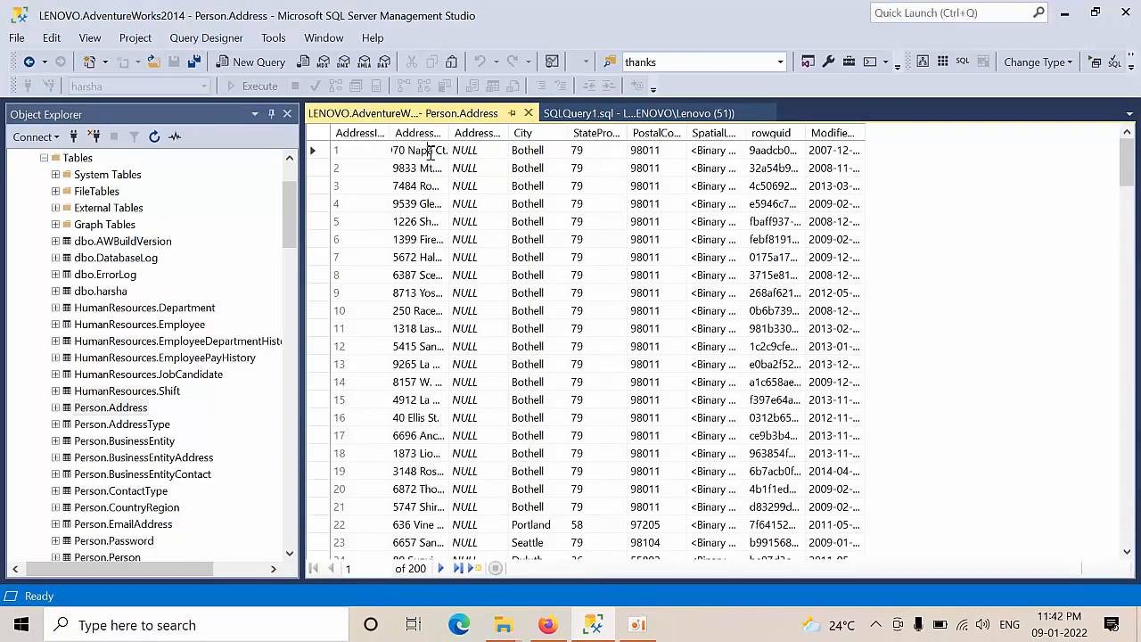
pyautogui.hotkey('ctrl', 'a')
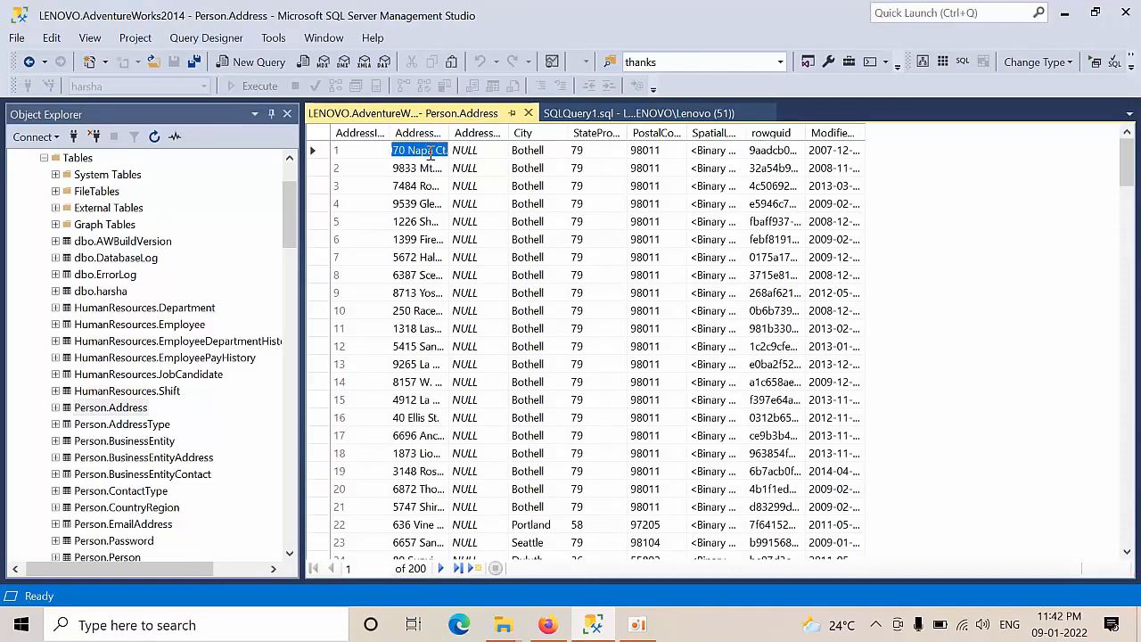
pyautogui.write('hyderabad')
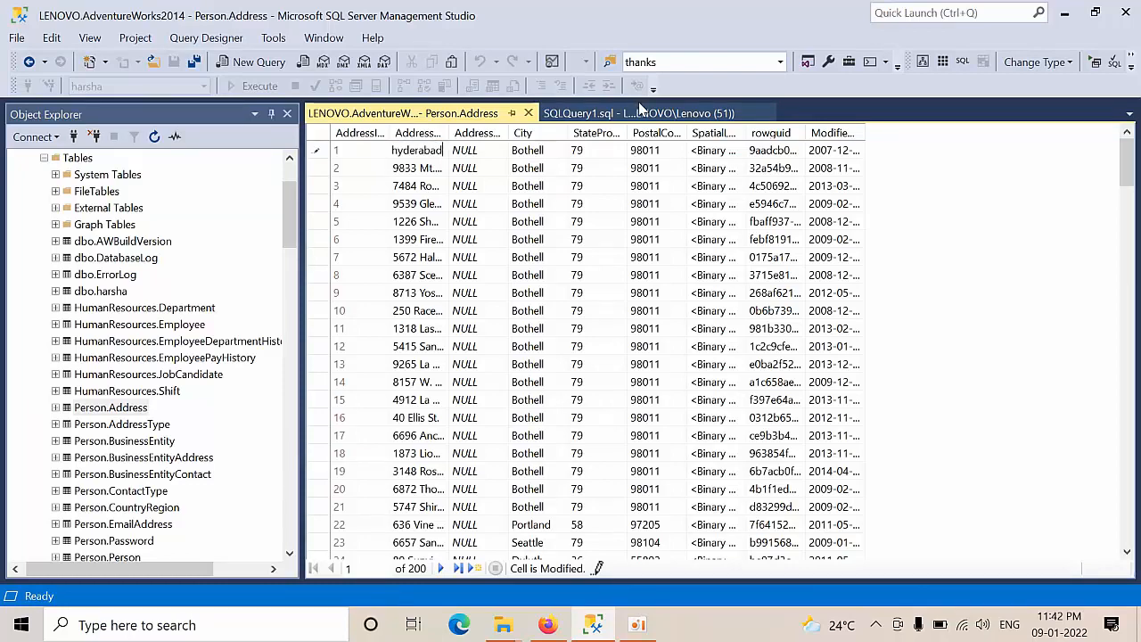
pyautogui.click(528, 114)
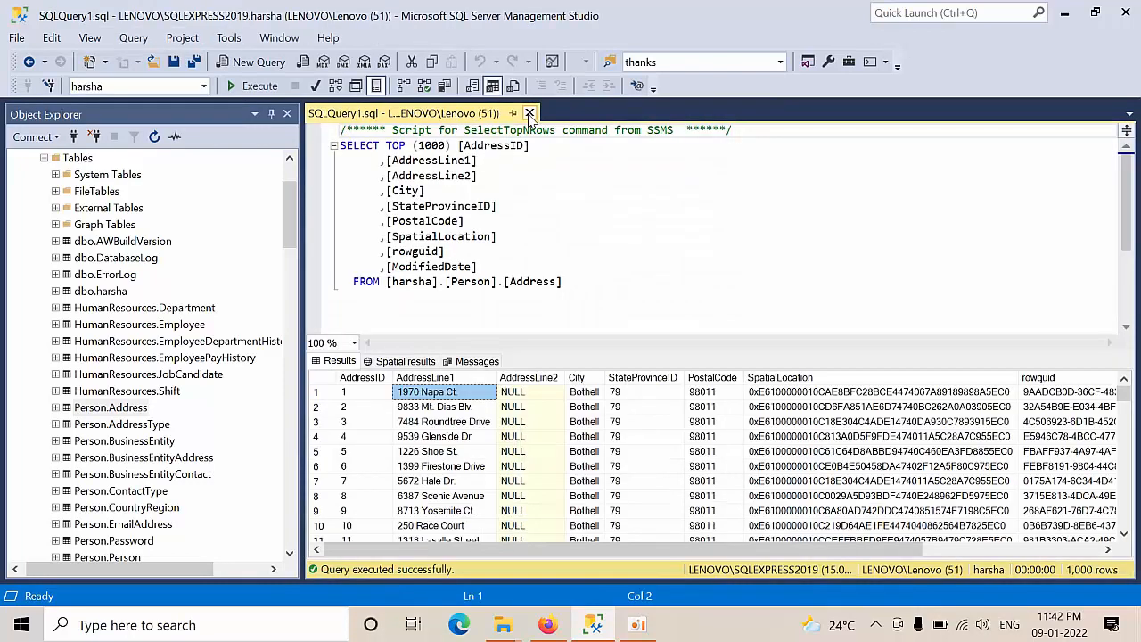
# Step: Rerun the harsha Person.Address query to check whether the edited AddressLine1 was replicated
pyautogui.click(435, 220)
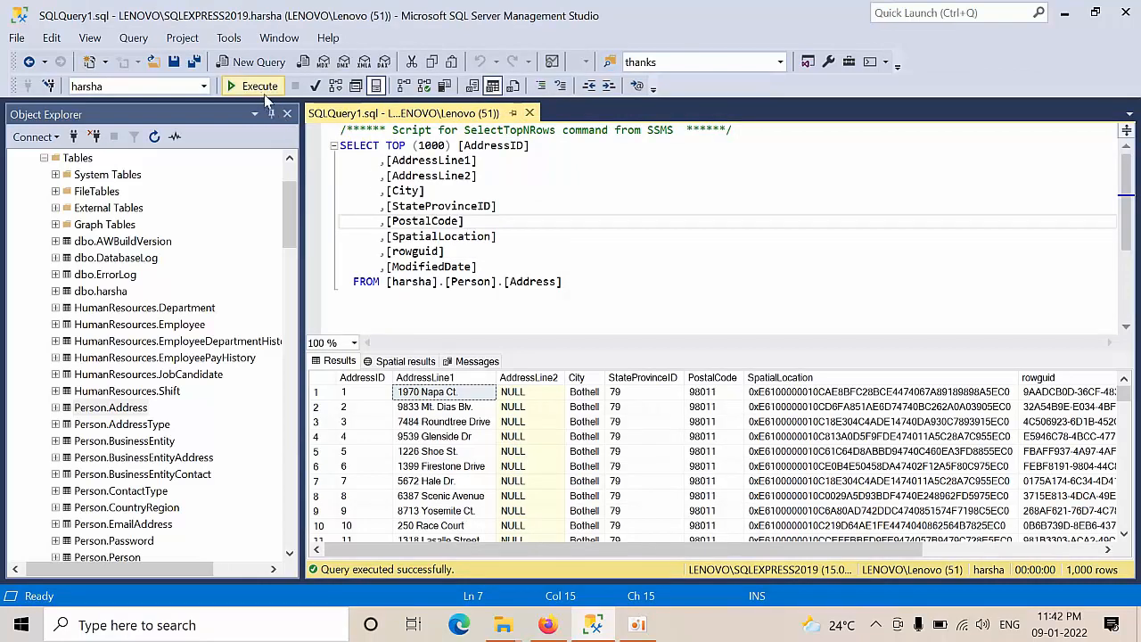
pyautogui.click(259, 87)
pyautogui.click(259, 87)
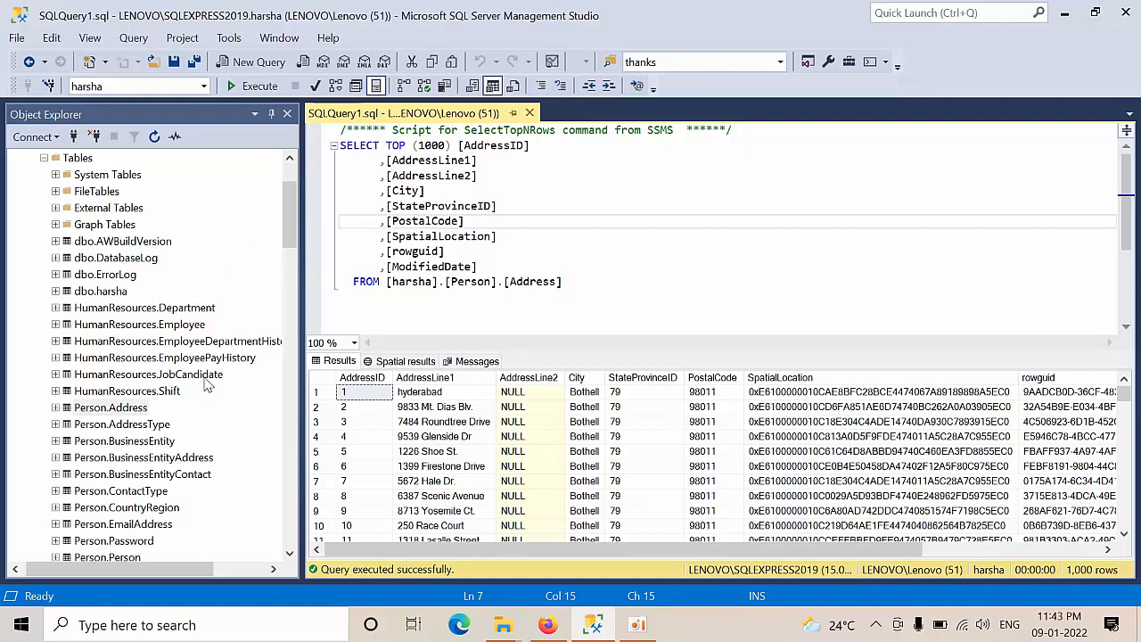
pyautogui.click(395, 300)
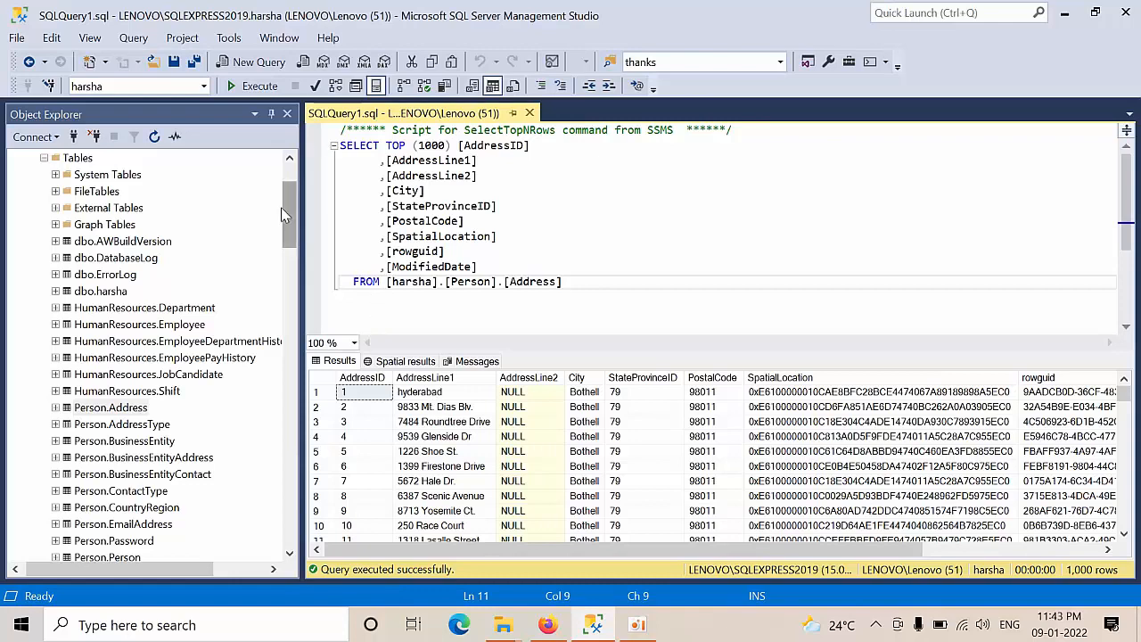
# Step: Collapse AdventureWorks2014 on LENOVO, then refresh the harsha database on LENOVO\SQLEXPRESS2019 and list its tables
pyautogui.click(118, 408)
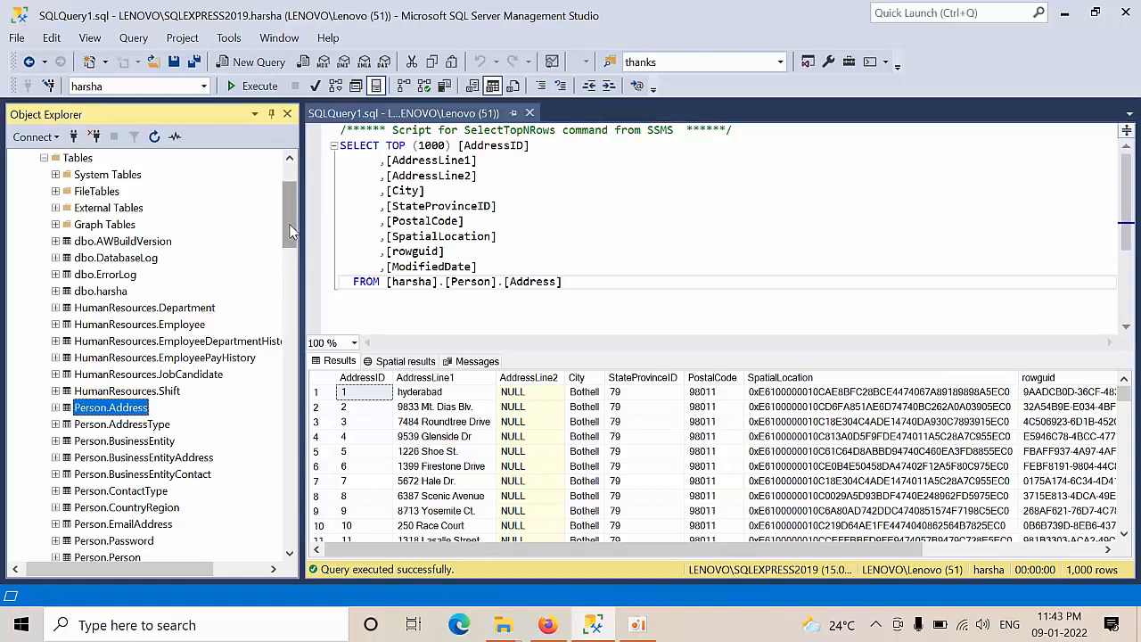
pyautogui.moveTo(290, 230); pyautogui.dragTo(287, 191)
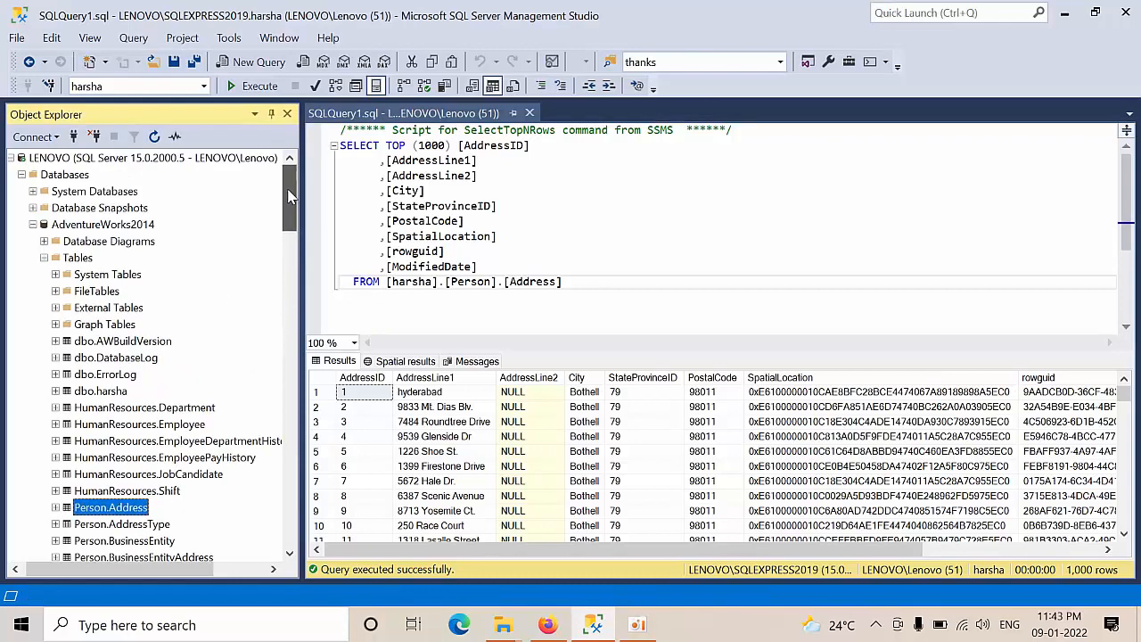
pyautogui.click(43, 257)
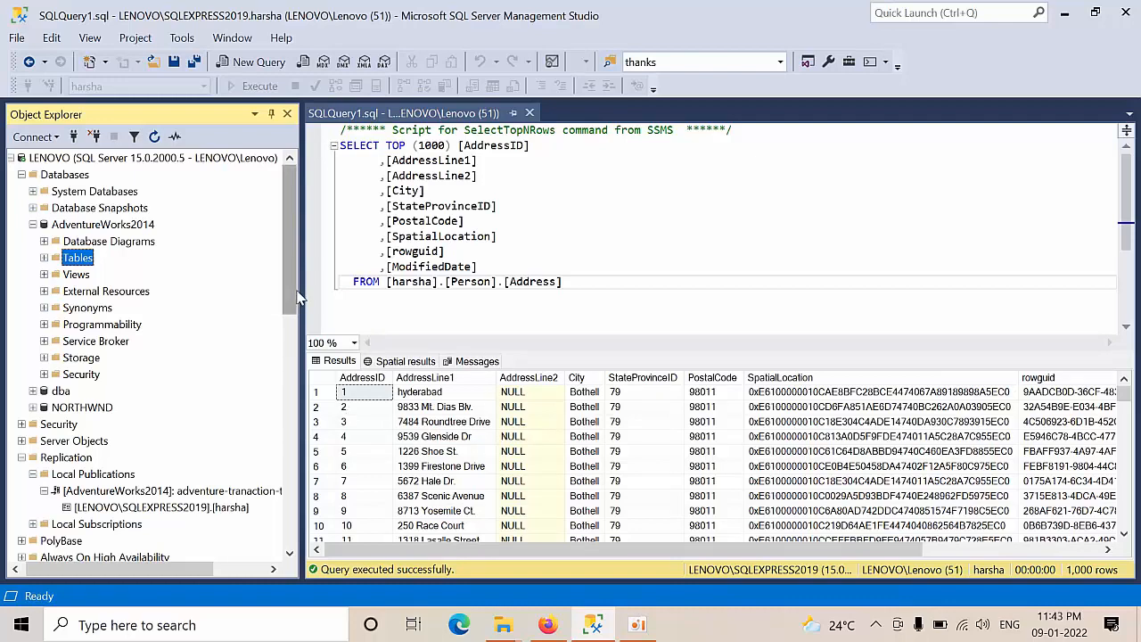
pyautogui.click(44, 224)
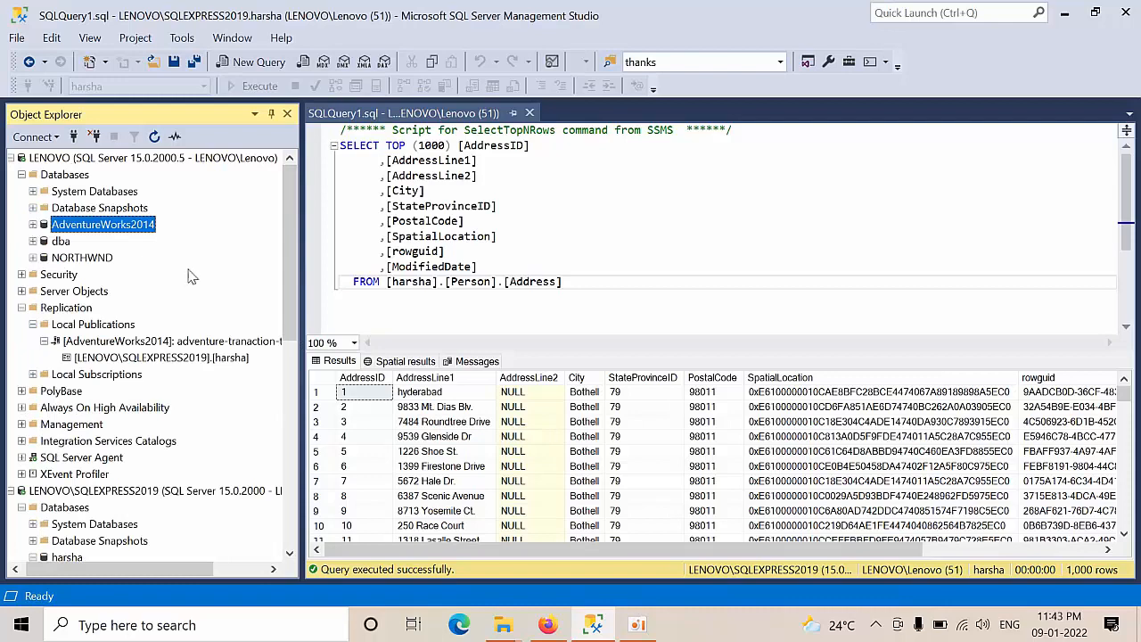
pyautogui.moveTo(290, 211); pyautogui.dragTo(290, 350)
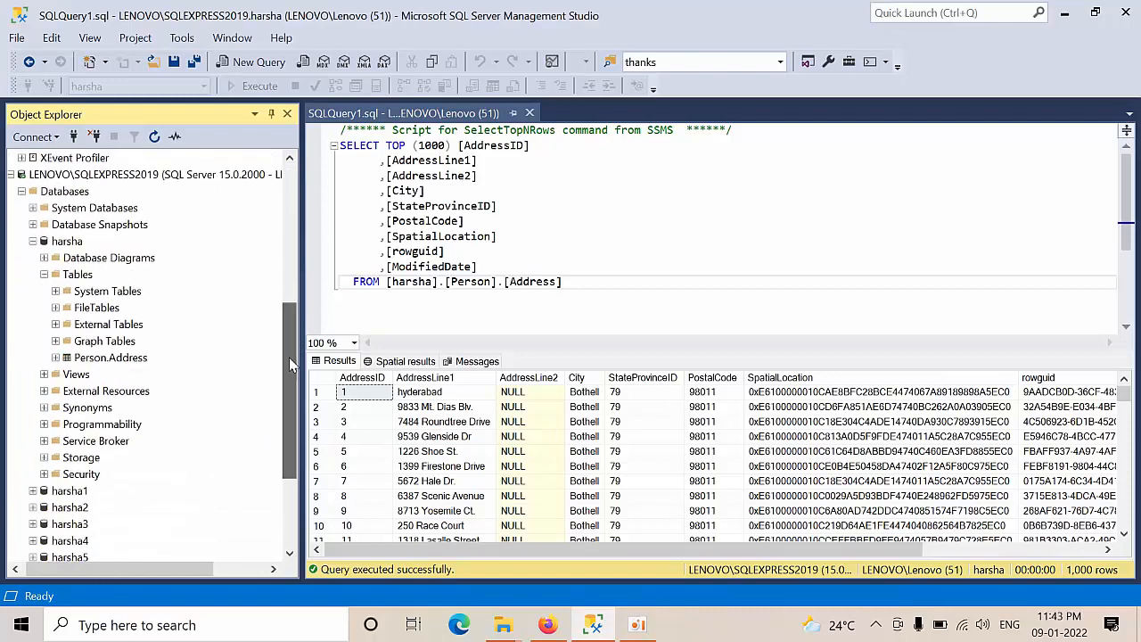
pyautogui.click(68, 241)
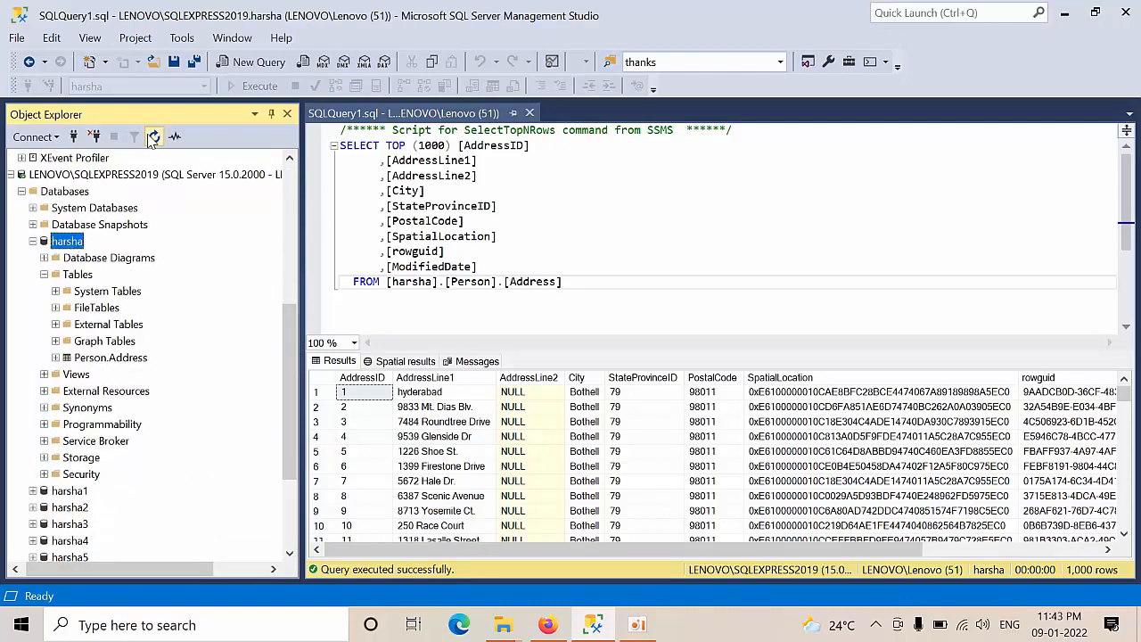
pyautogui.click(154, 137)
pyautogui.doubleClick(69, 356)
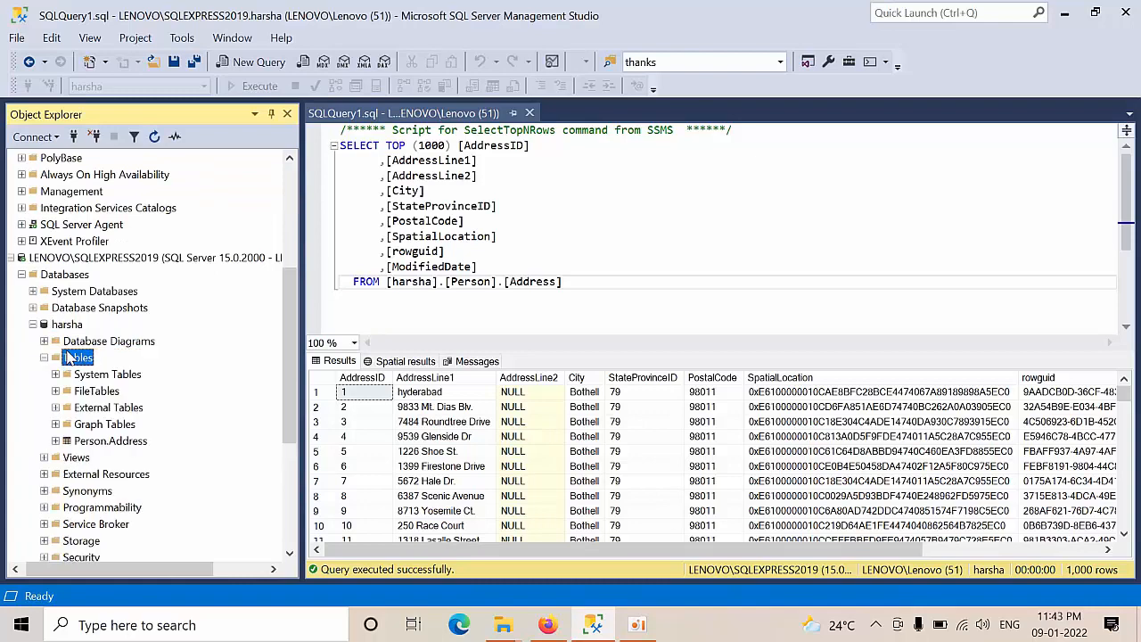
# Step: Check the replicated row through a new top 1000 rows query on harsha's Person.Address, and close both query windows
pyautogui.click(123, 443)
pyautogui.rightClick(123, 443)
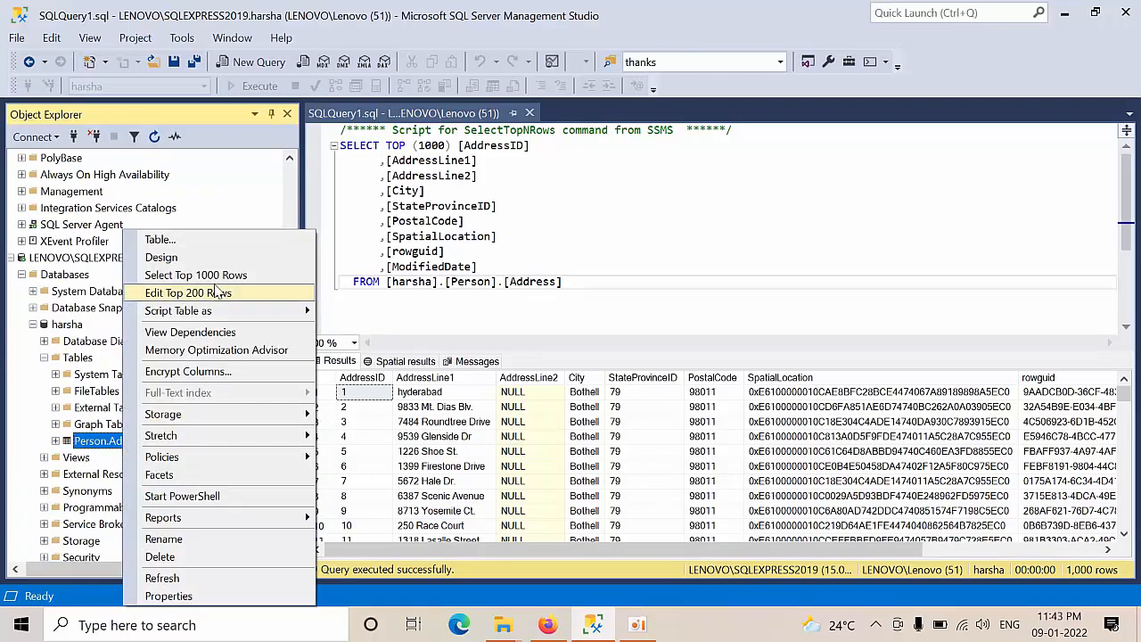
pyautogui.click(219, 276)
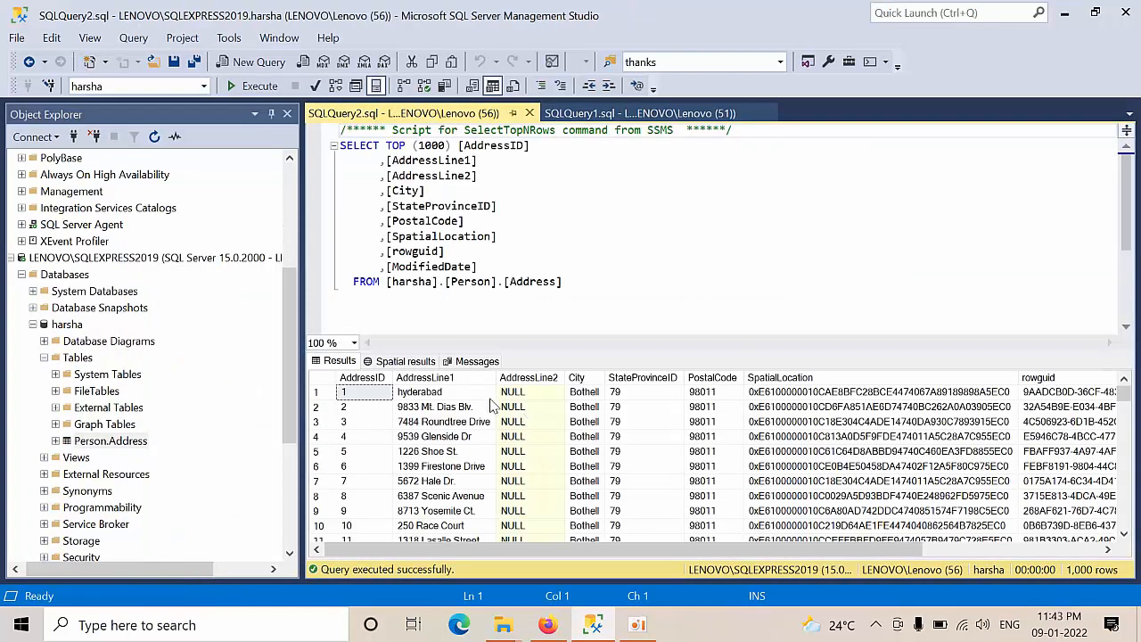
pyautogui.click(531, 113)
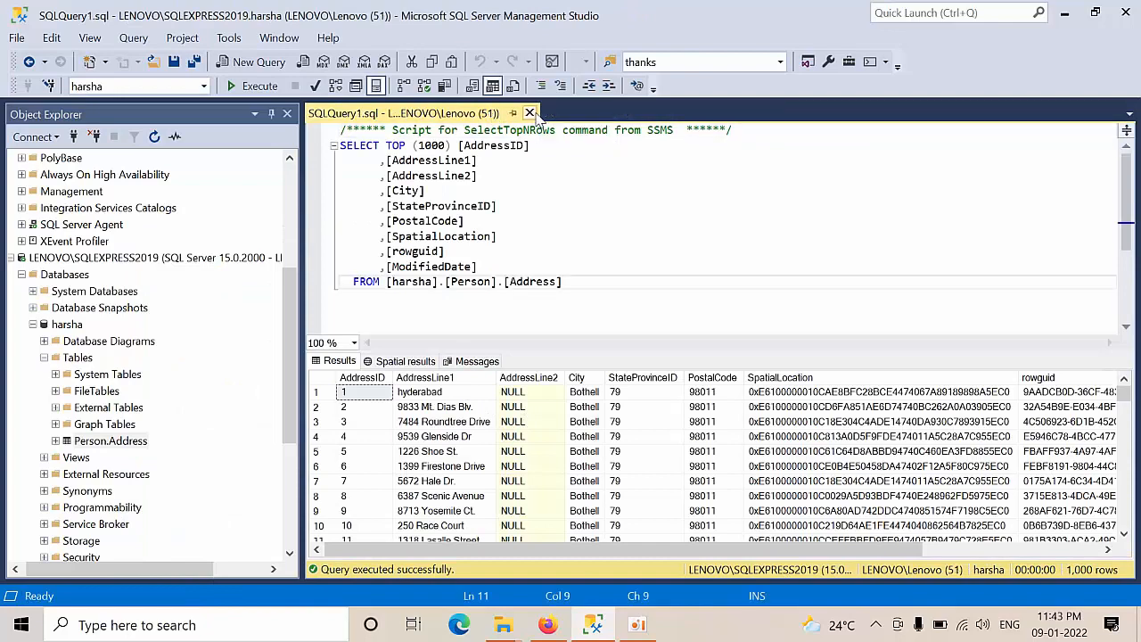
pyautogui.click(534, 113)
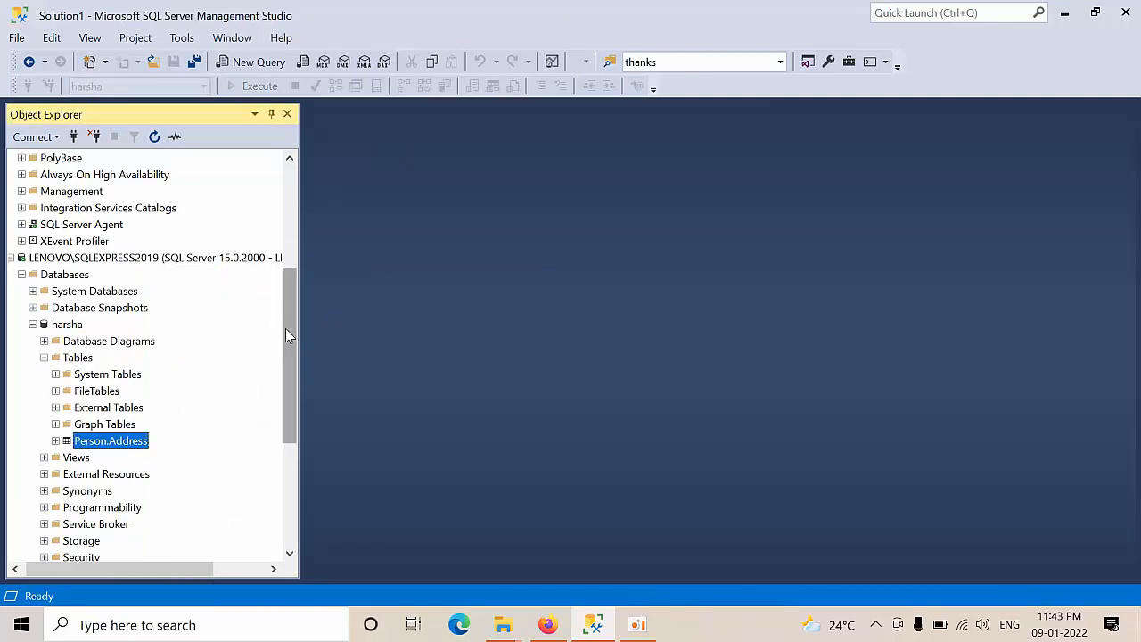
# Step: Mark all subscriptions of the adventure-tranaction-testing publication on LENOVO for reinitialization using a new snapshot
pyautogui.moveTo(290, 333); pyautogui.dragTo(294, 267)
pyautogui.click(203, 276)
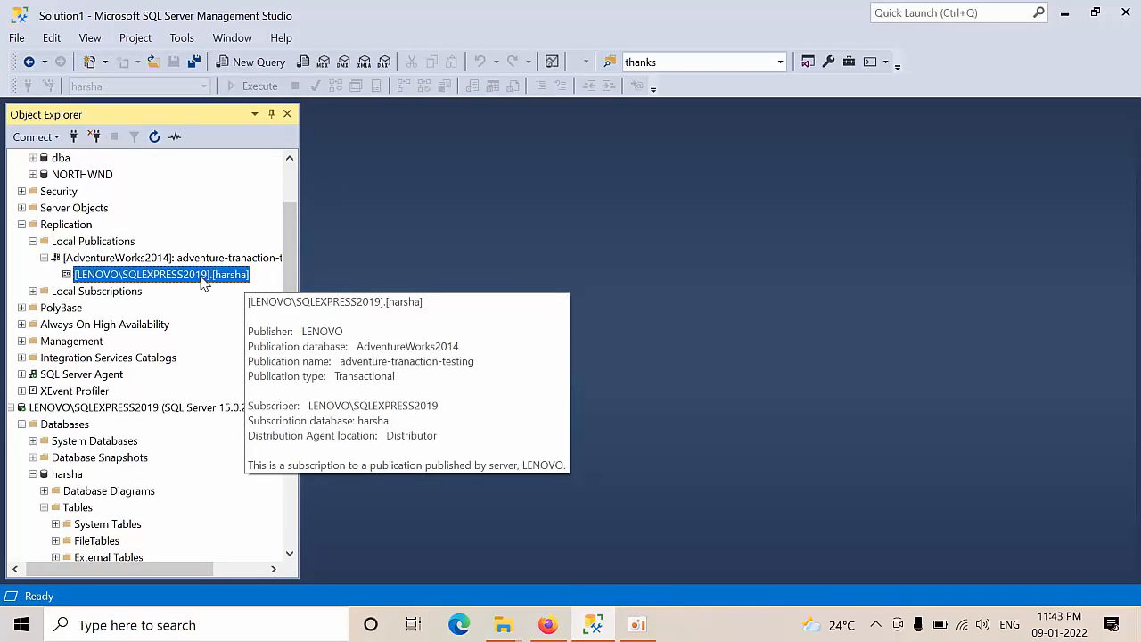
pyautogui.rightClick(203, 281)
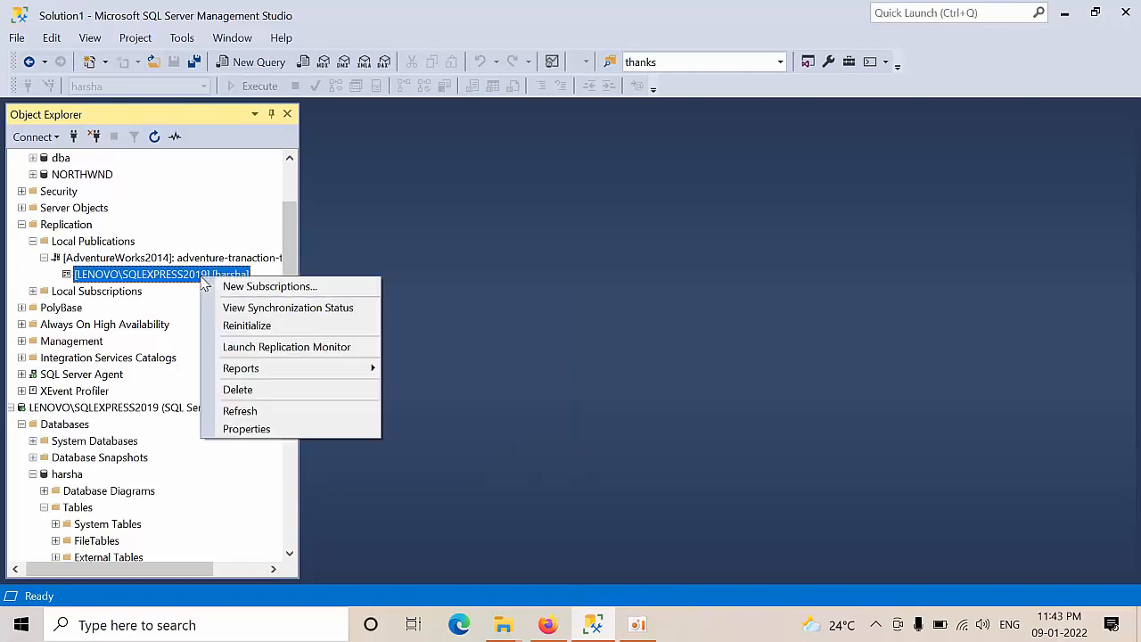
pyautogui.click(170, 258)
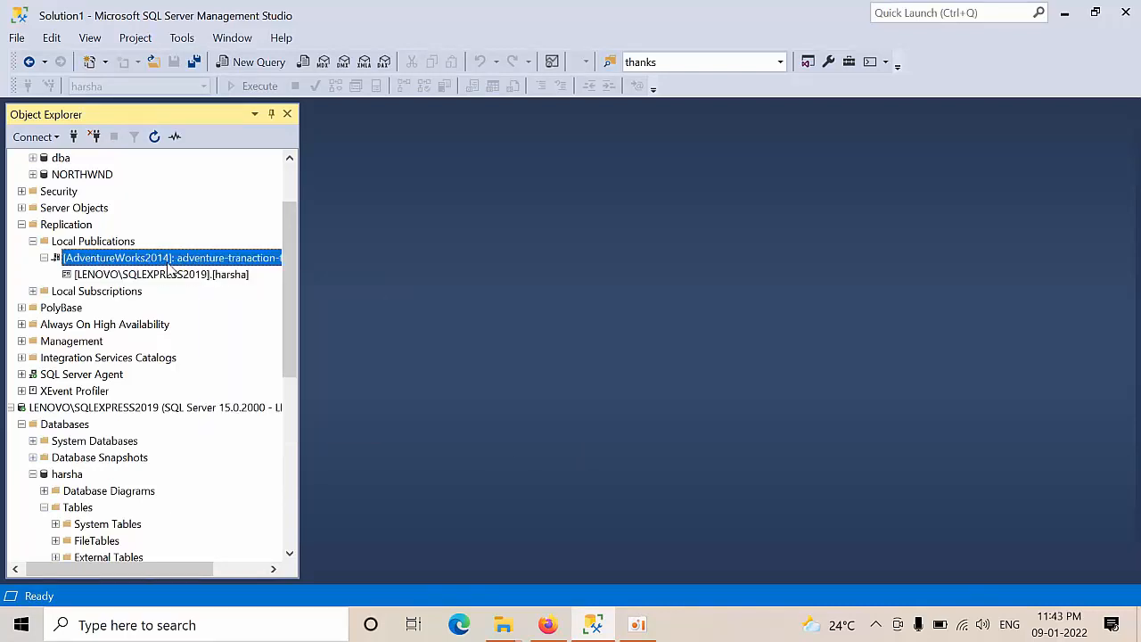
pyautogui.rightClick(170, 258)
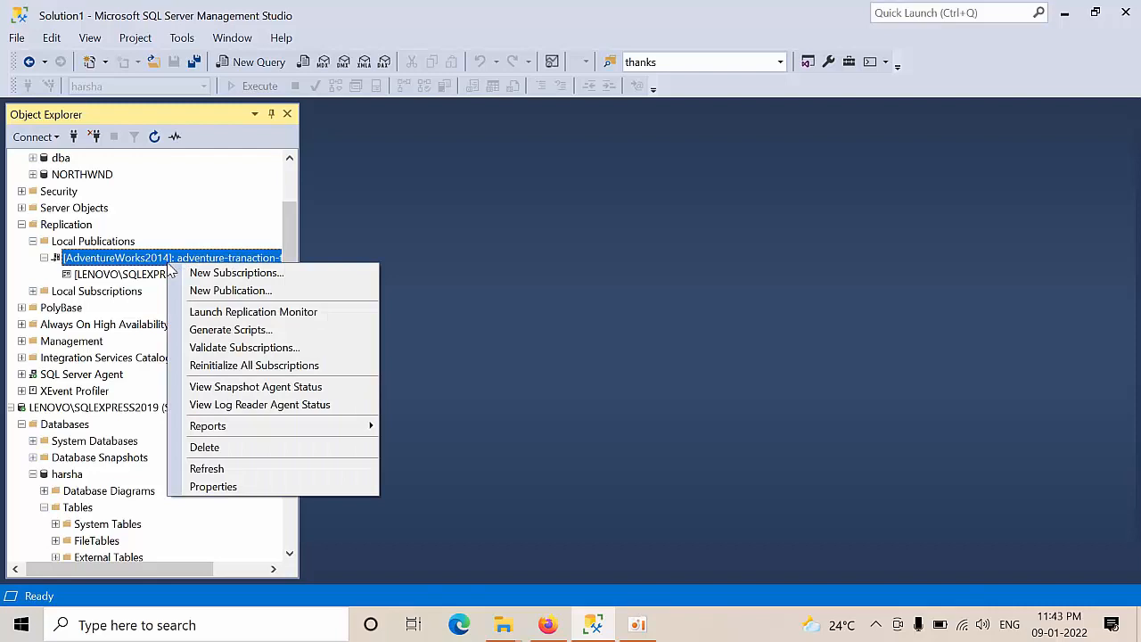
pyautogui.click(256, 367)
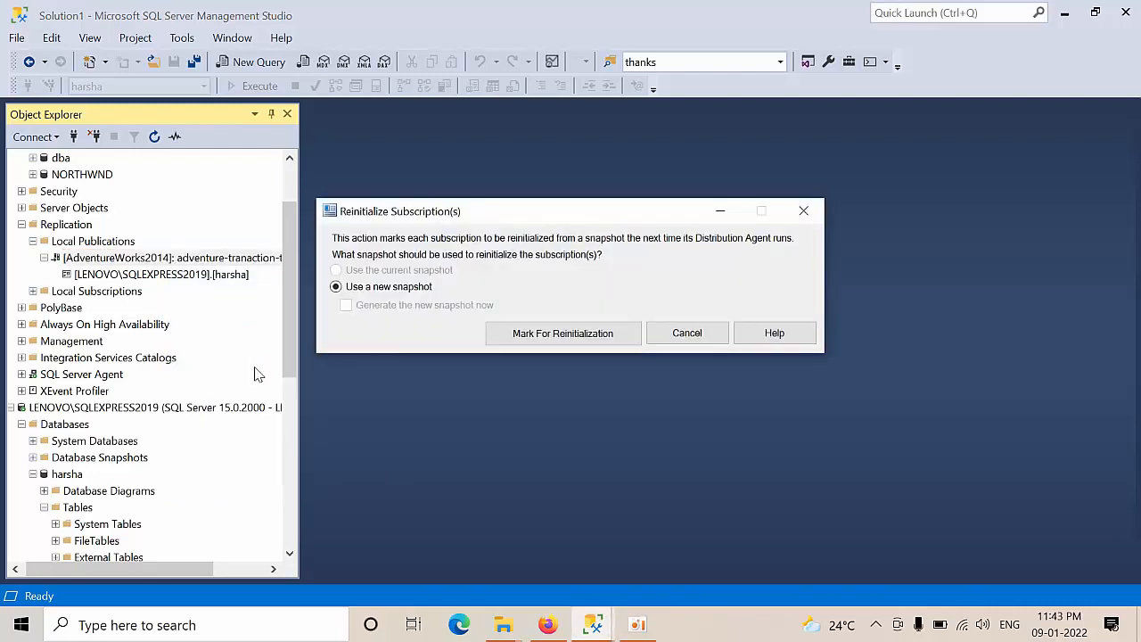
pyautogui.click(561, 339)
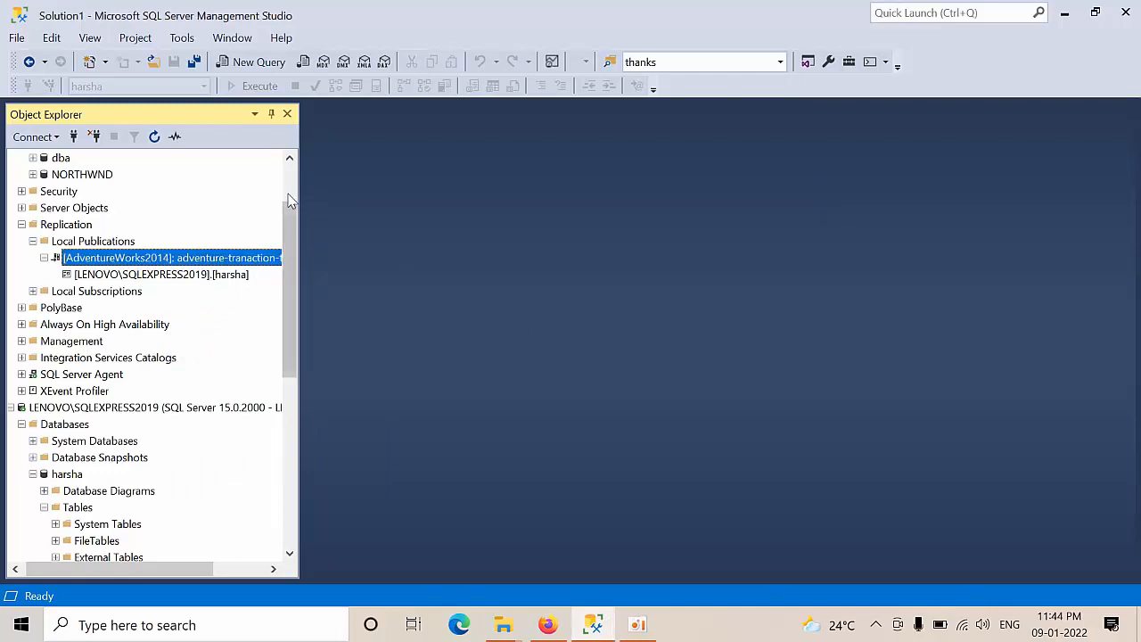
# Step: Refresh the LENOVO server tree and collapse the harsha database on LENOVO\SQLEXPRESS2019
pyautogui.moveTo(292, 261); pyautogui.dragTo(297, 196)
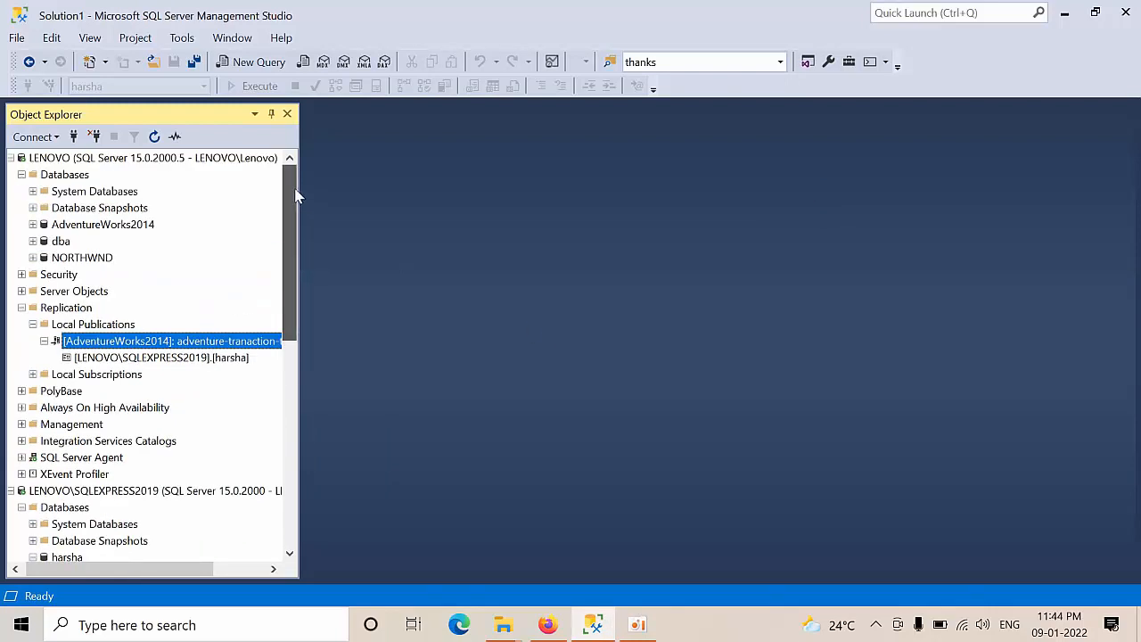
pyautogui.click(214, 158)
pyautogui.click(155, 136)
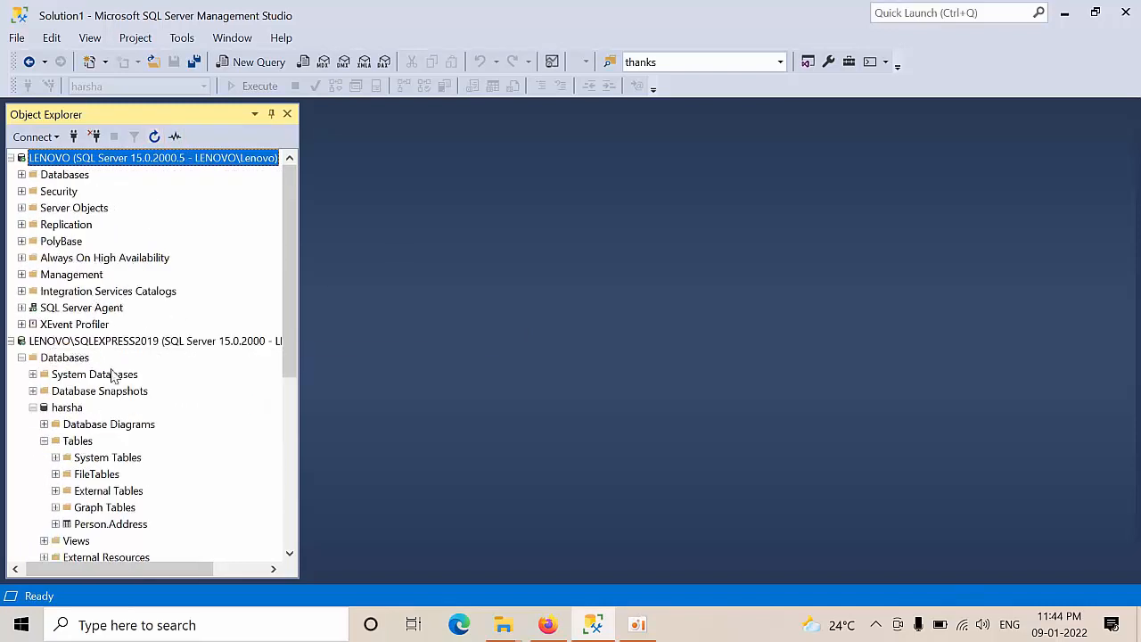
pyautogui.click(33, 407)
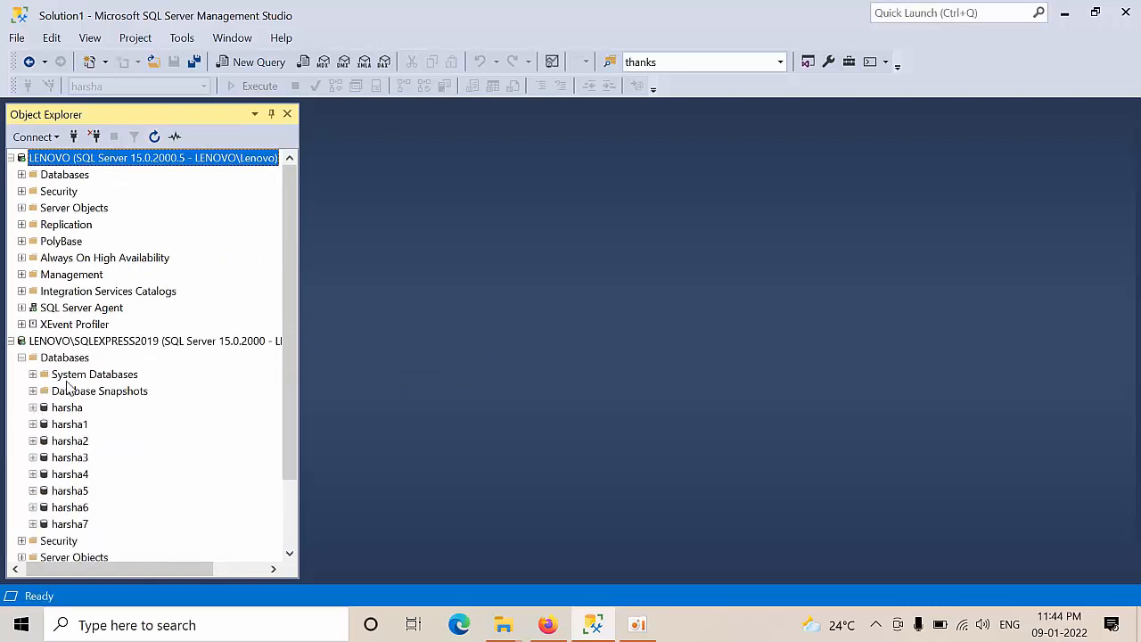
pyautogui.click(64, 406)
# Step: Refresh LENOVO\SQLEXPRESS2019 and list harsha's tables to check whether AddressType was replicated, then collapse the table list
pyautogui.click(92, 343)
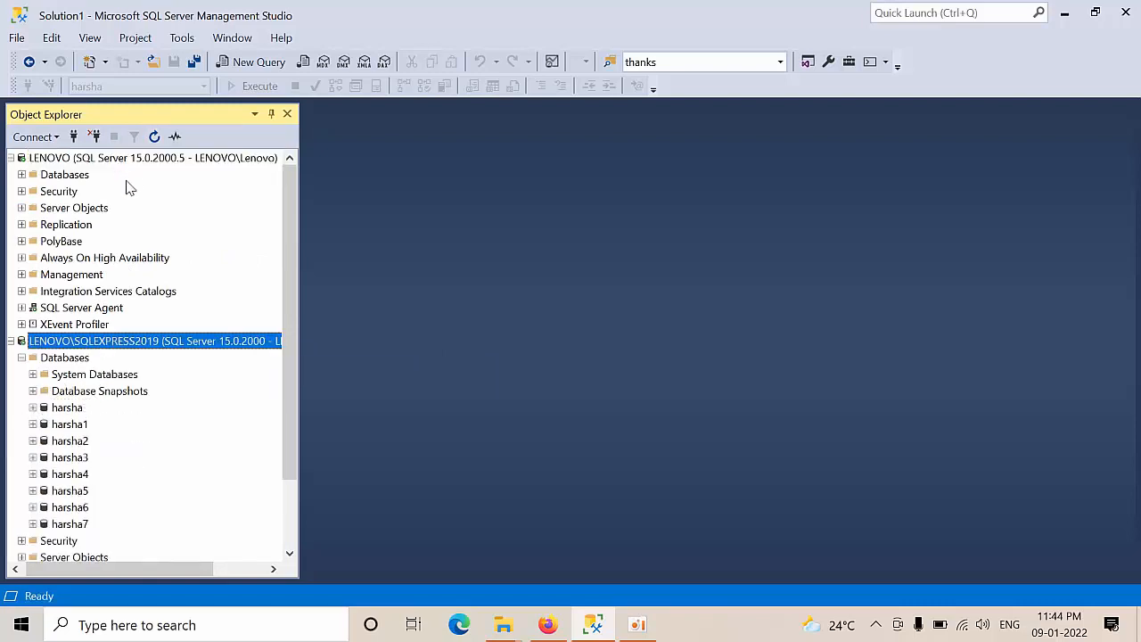
pyautogui.click(155, 136)
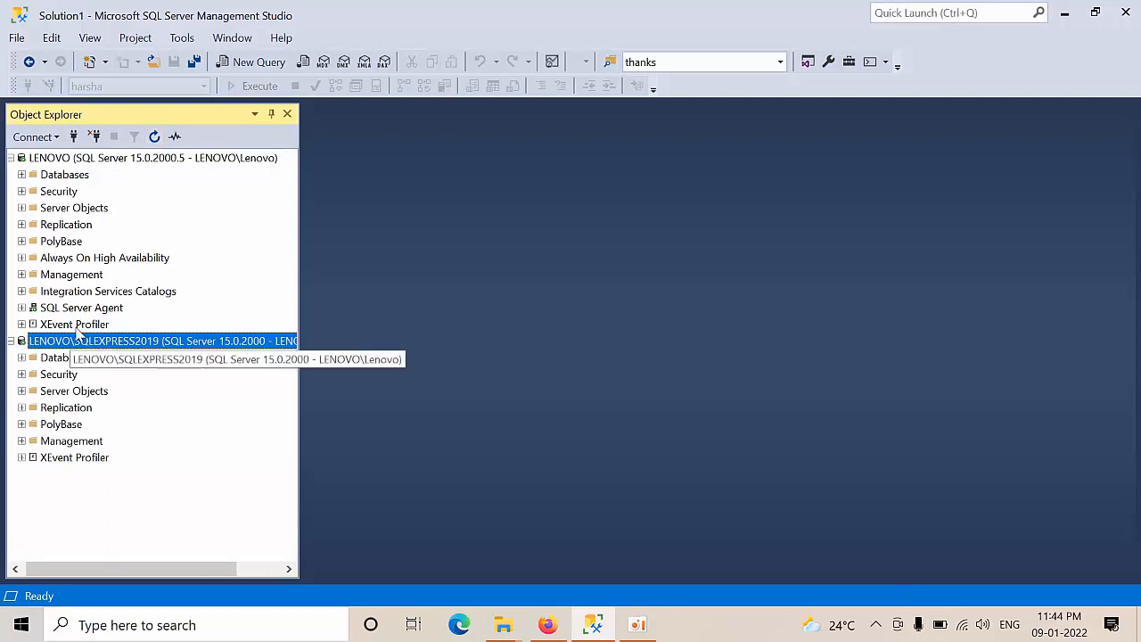
pyautogui.doubleClick(62, 358)
pyautogui.doubleClick(66, 407)
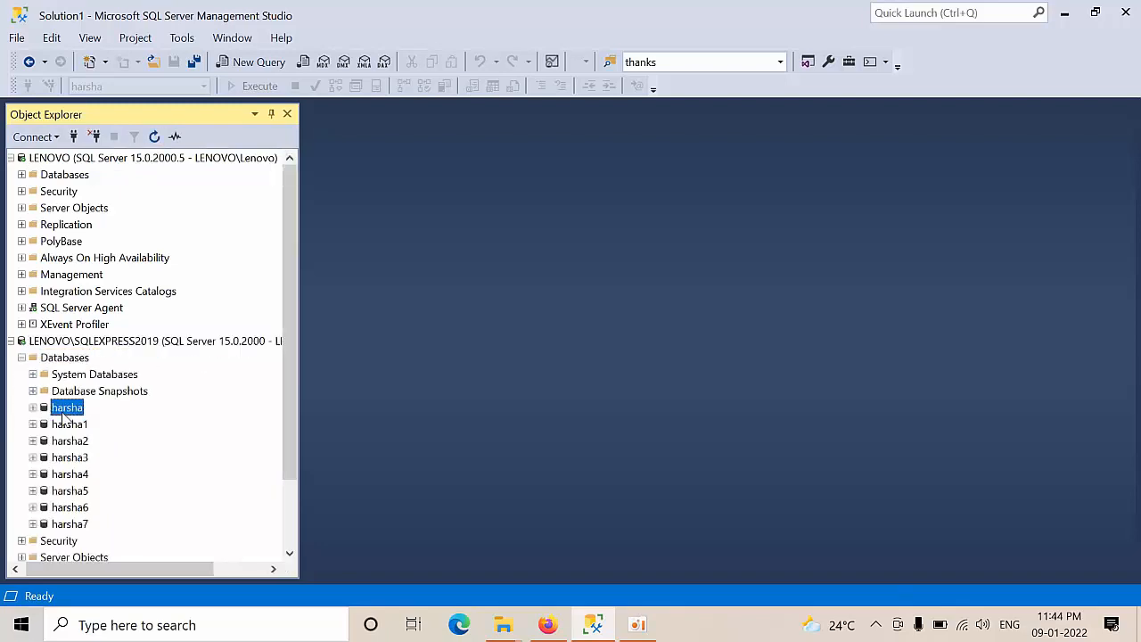
pyautogui.doubleClick(71, 425)
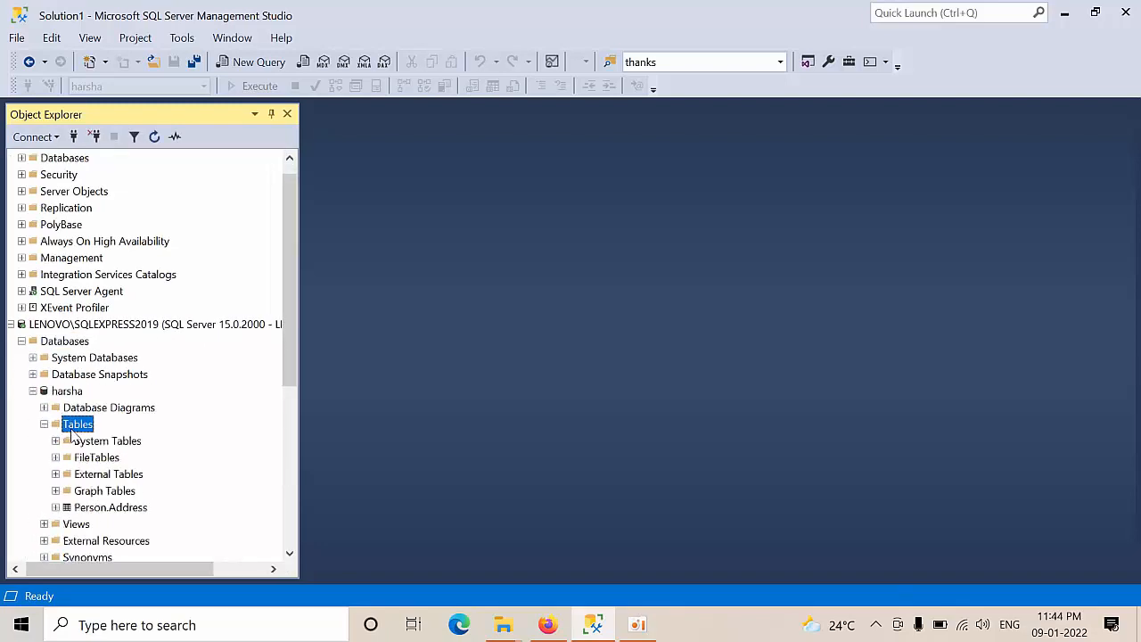
pyautogui.click(43, 424)
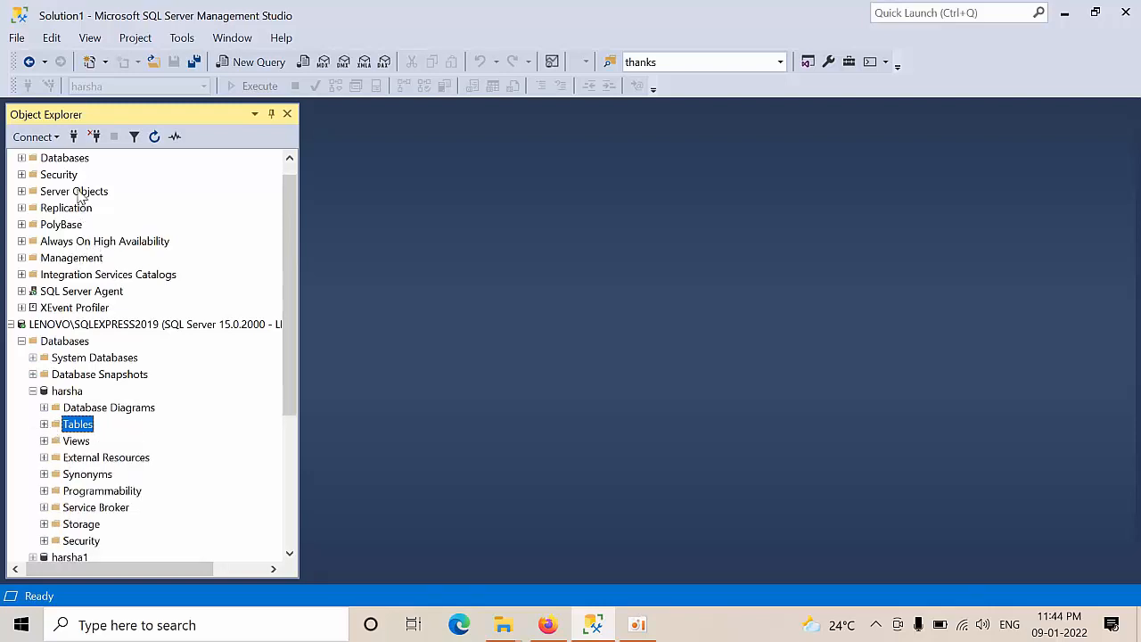
# Step: Start the Snapshot Agent of the adventure-tranaction-testing publication from its status window, and close the window once the snapshot is generated
pyautogui.doubleClick(70, 210)
pyautogui.doubleClick(82, 225)
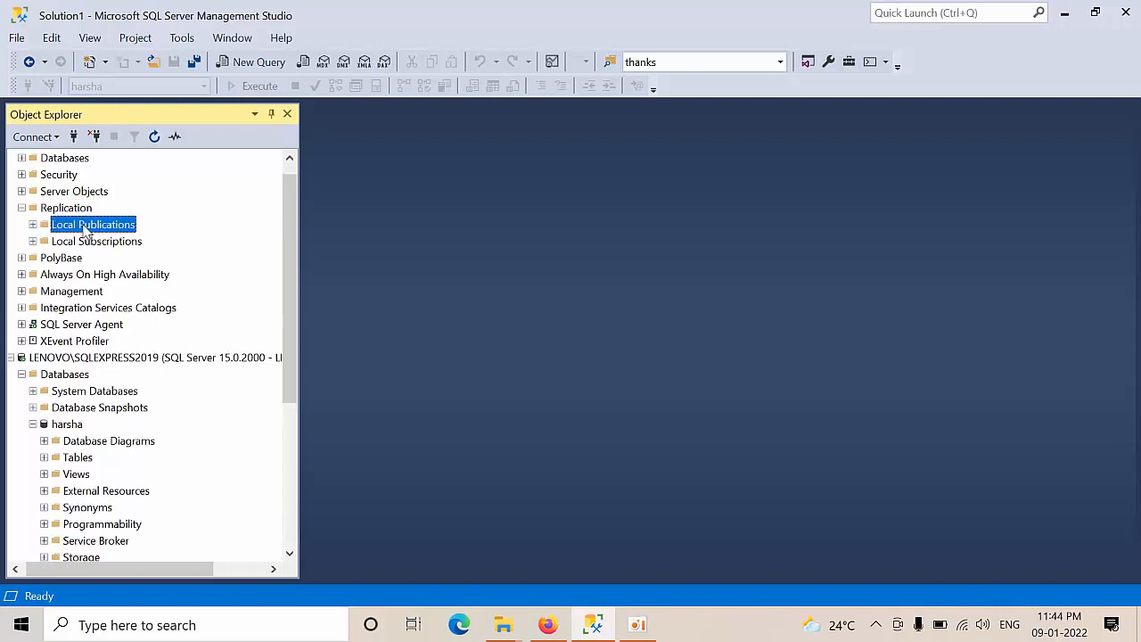
pyautogui.click(102, 243)
pyautogui.rightClick(104, 246)
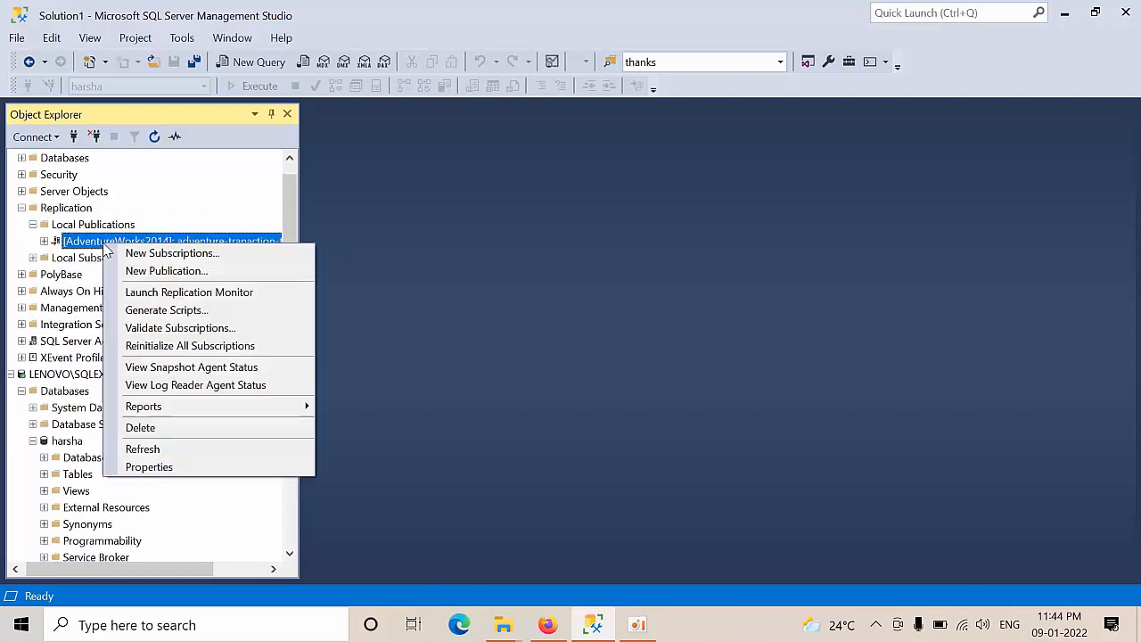
pyautogui.click(183, 366)
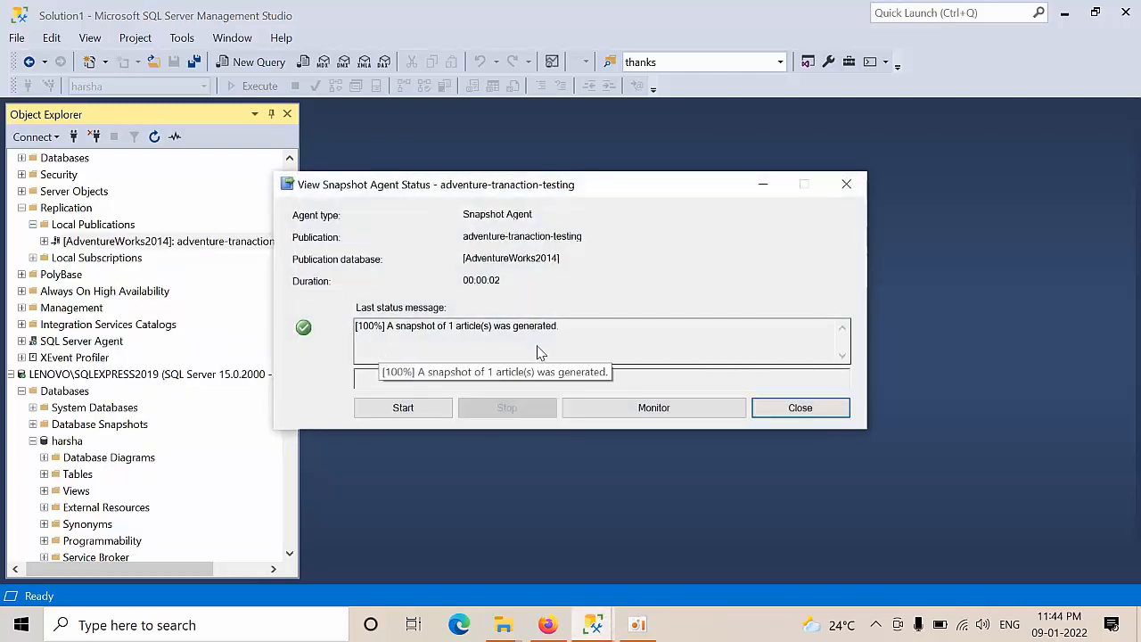
pyautogui.click(422, 410)
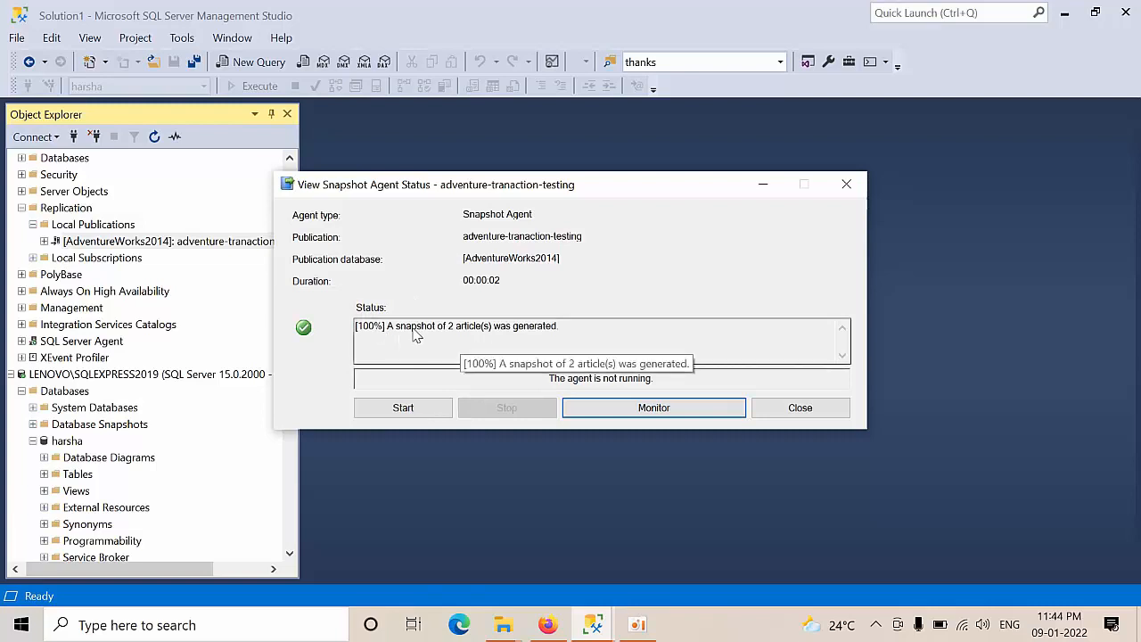
pyautogui.click(828, 413)
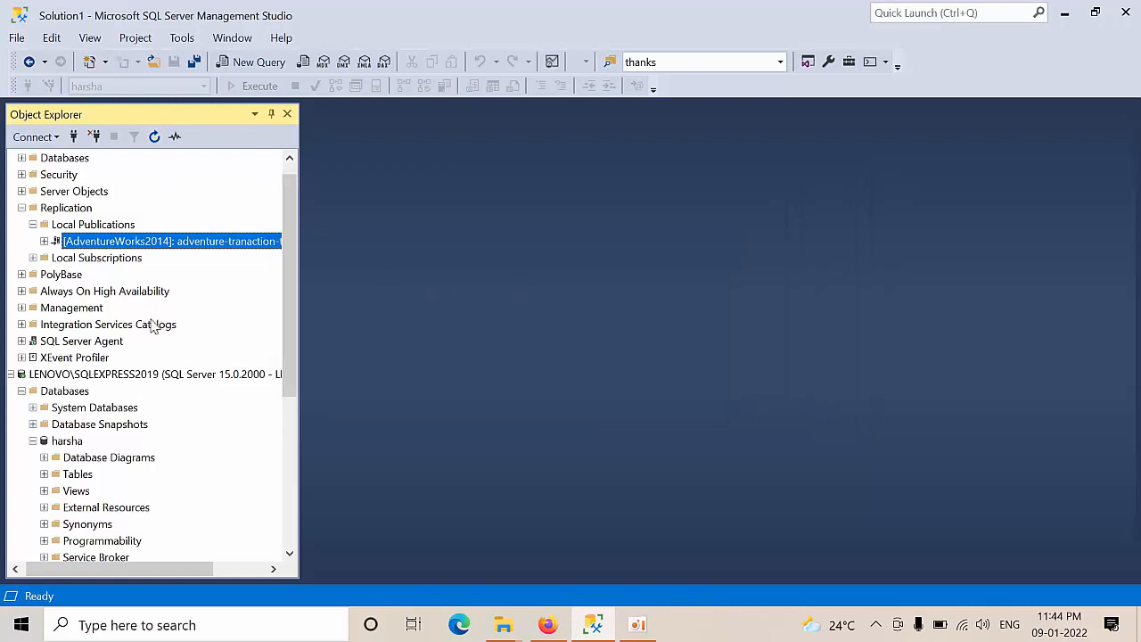
# Step: Refresh LENOVO\SQLEXPRESS2019 again and check harsha's tables for Person.AddressType, then collapse the harsha database
pyautogui.click(132, 374)
pyautogui.click(157, 136)
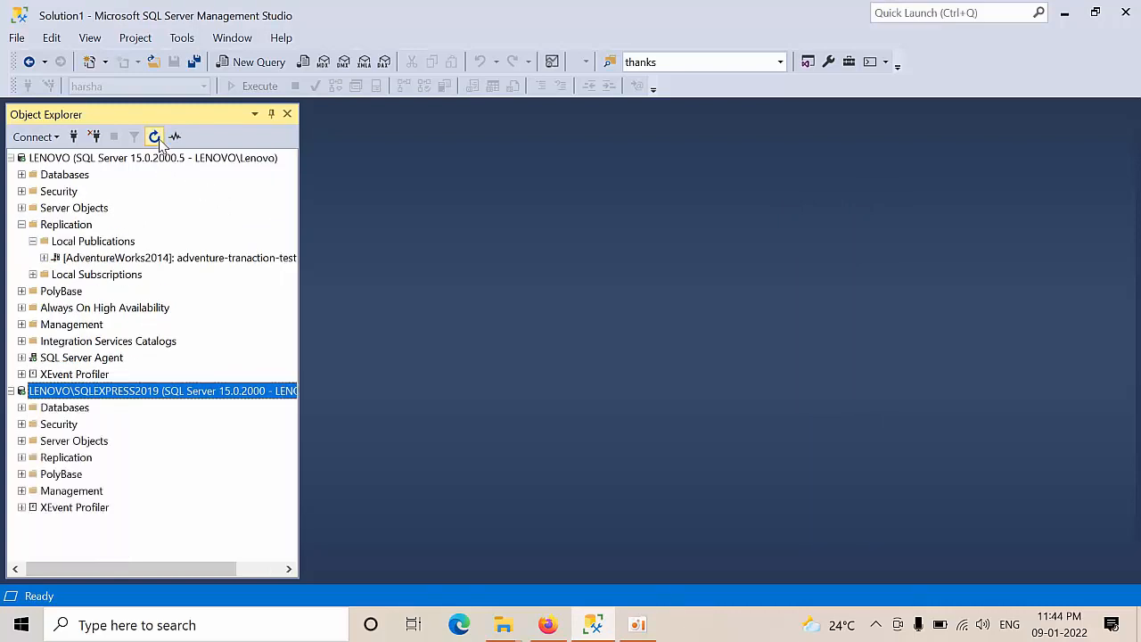
pyautogui.doubleClick(64, 407)
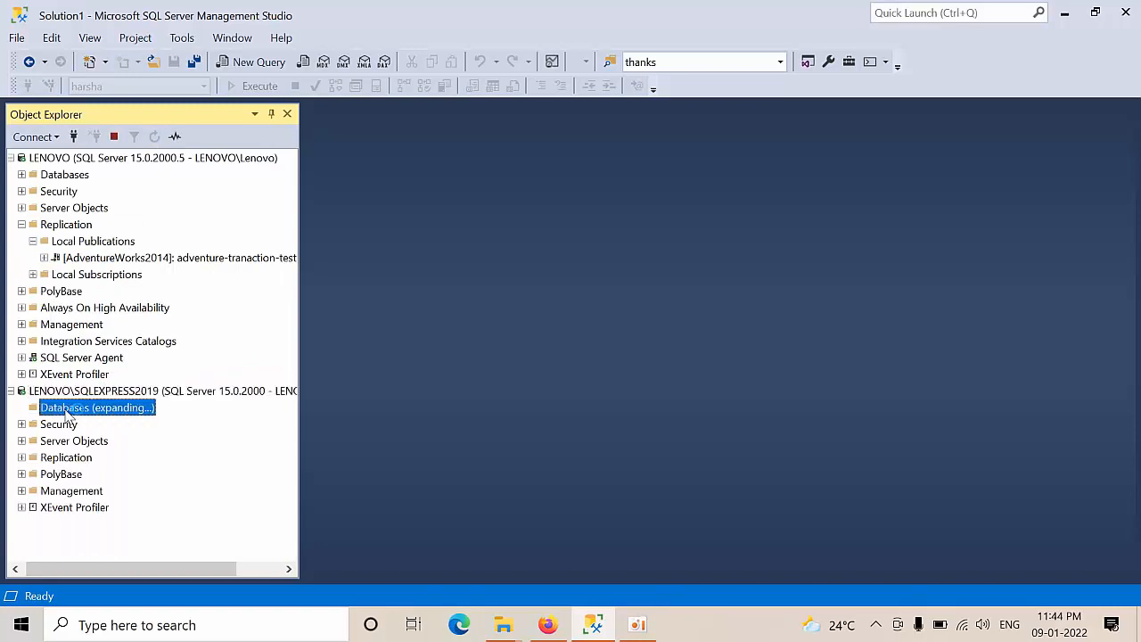
pyautogui.doubleClick(68, 424)
pyautogui.doubleClick(71, 425)
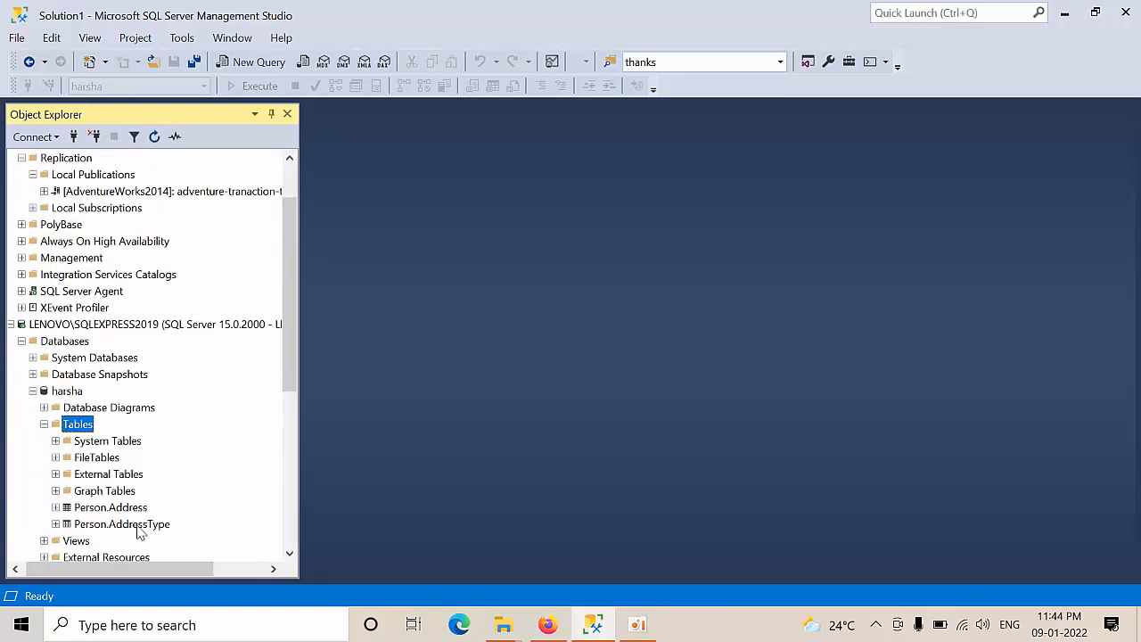
pyautogui.click(33, 390)
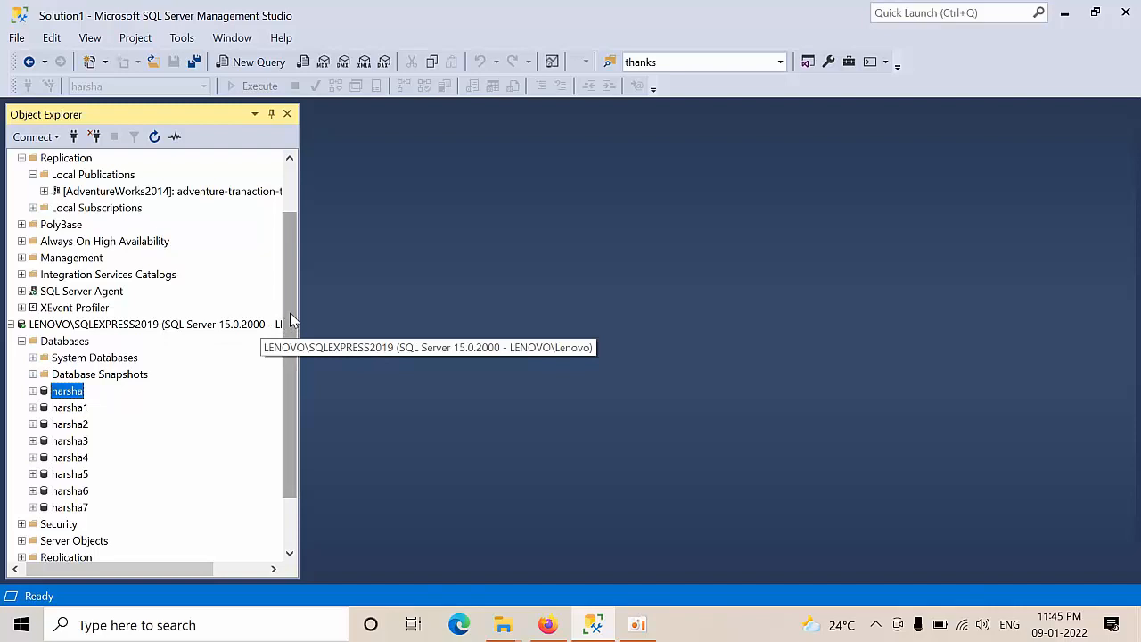
pyautogui.moveTo(291, 322); pyautogui.dragTo(289, 227)
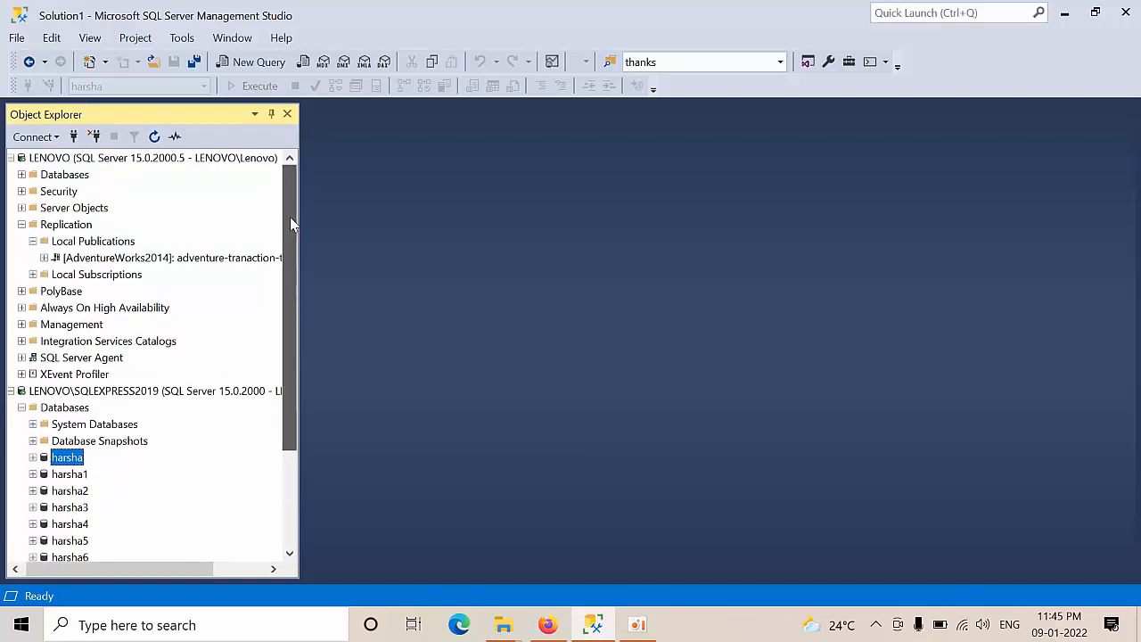
pyautogui.moveTo(289, 217)
pyautogui.mouseDown()
pyautogui.moveTo(291, 243)
pyautogui.moveTo(295, 211)
pyautogui.mouseUp()
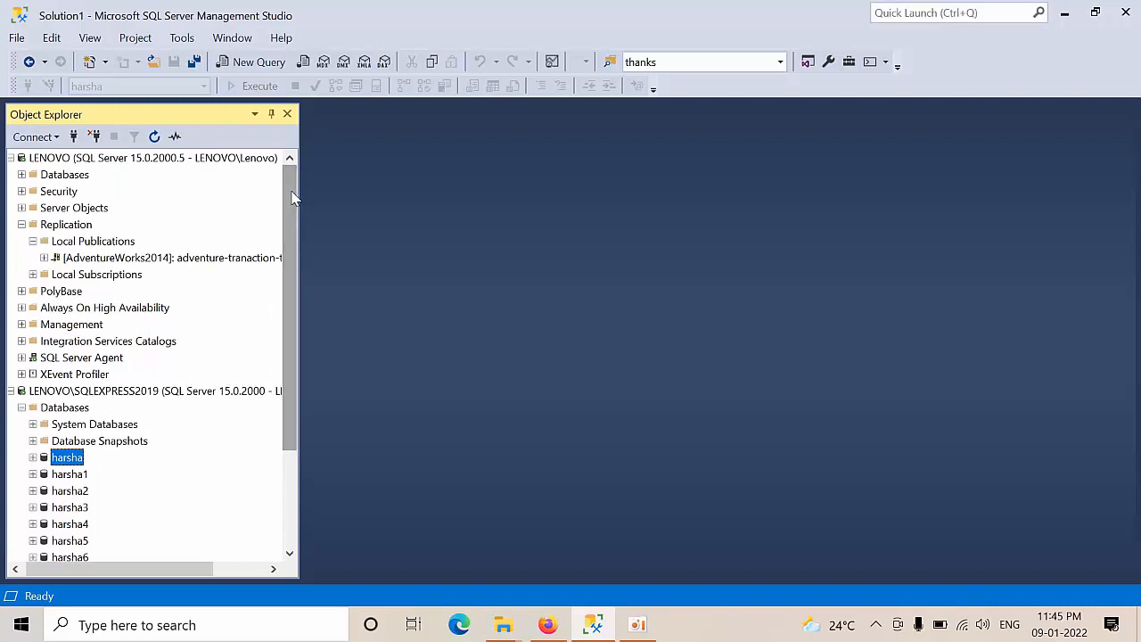